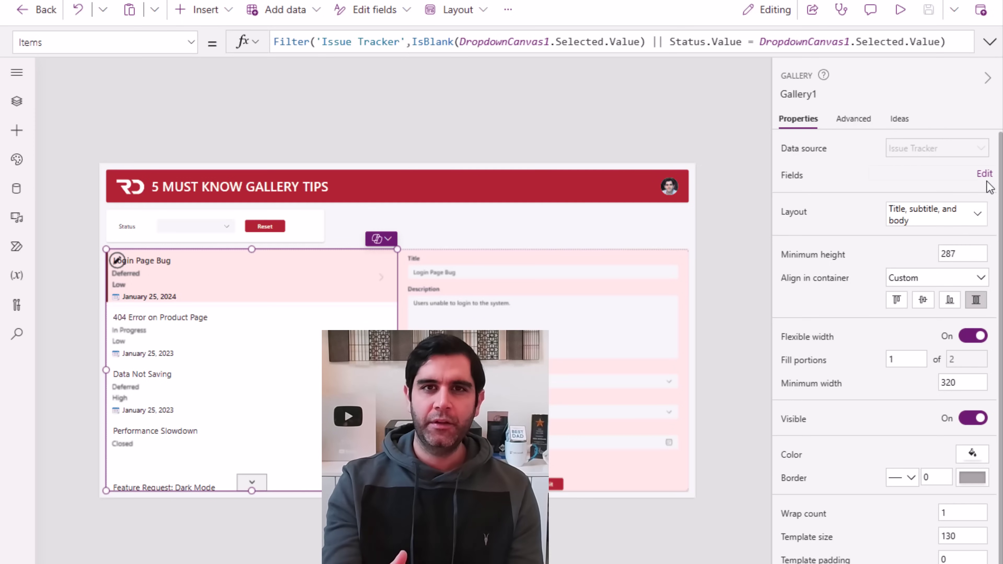
{"action": "left_click", "coordinate": [983, 174]}
{"action": "left_click", "coordinate": [695, 376]}
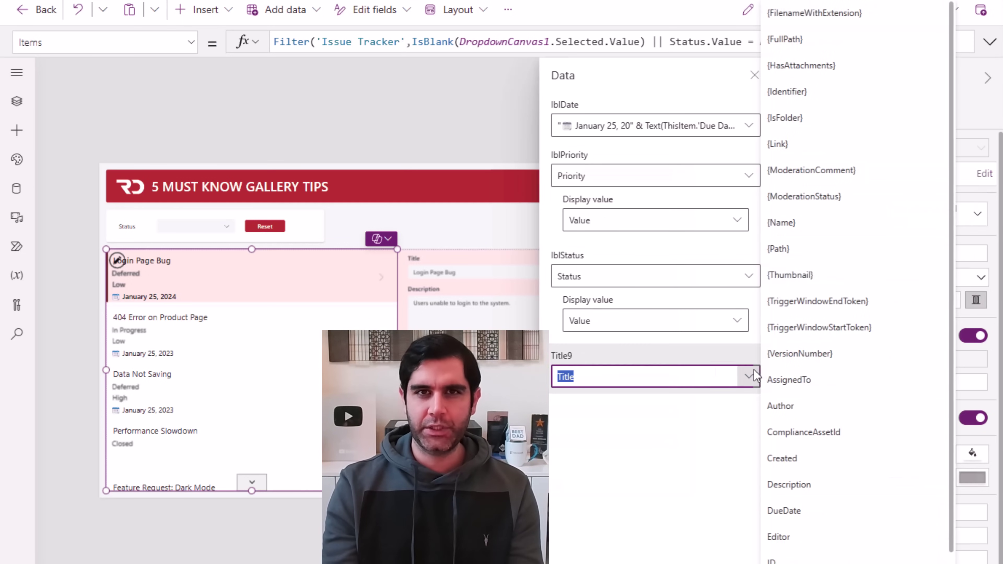
{"action": "scroll", "coordinate": [819, 382], "scroll_direction": "down", "scroll_amount": 3}
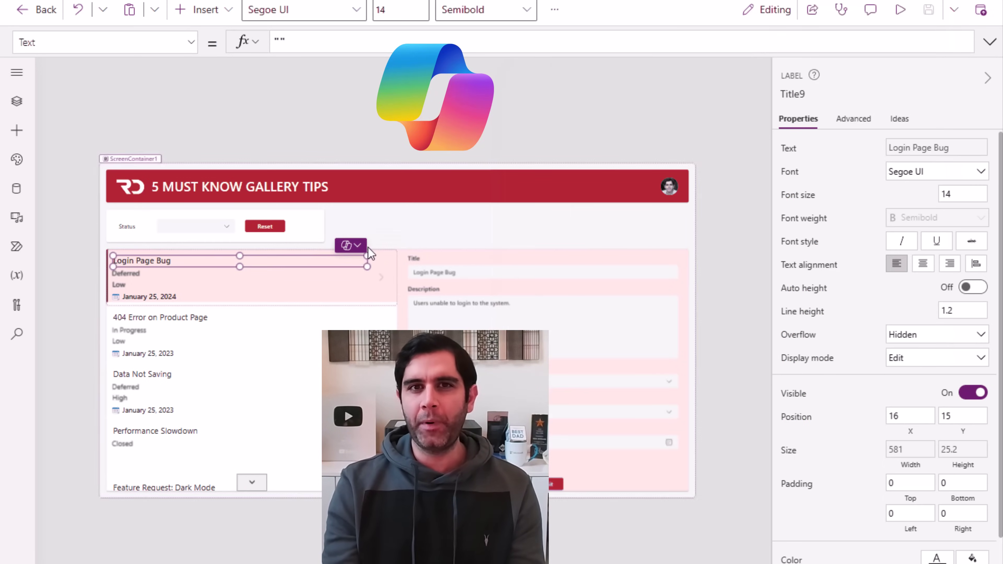
{"action": "left_click", "coordinate": [350, 245]}
{"action": "left_click", "coordinate": [353, 291]}
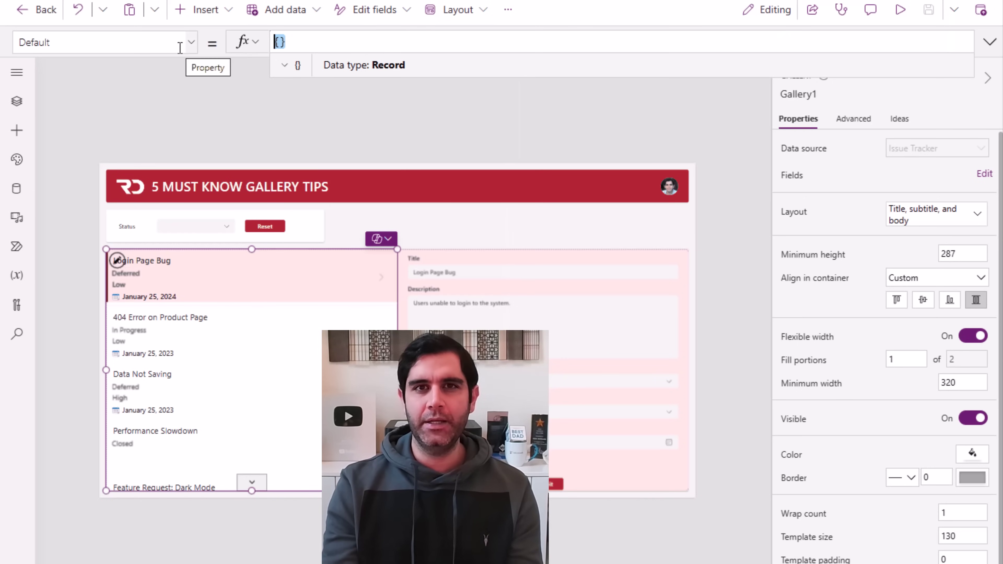
{"action": "left_click", "coordinate": [180, 48]}
{"action": "type", "text": "NavigationStep"}
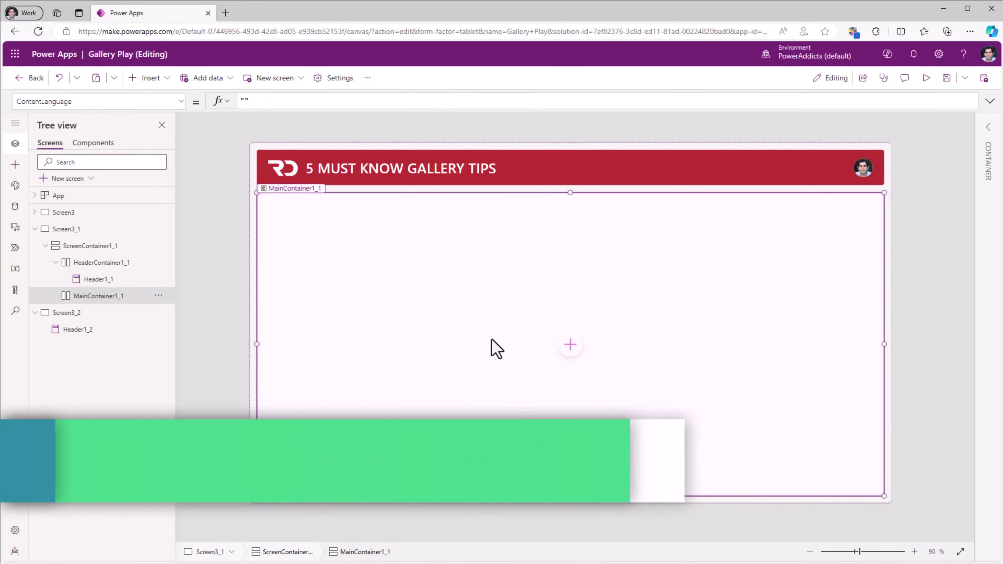
- Insert a classic vertical gallery into the main container below the header
{"action": "left_click", "coordinate": [15, 166]}
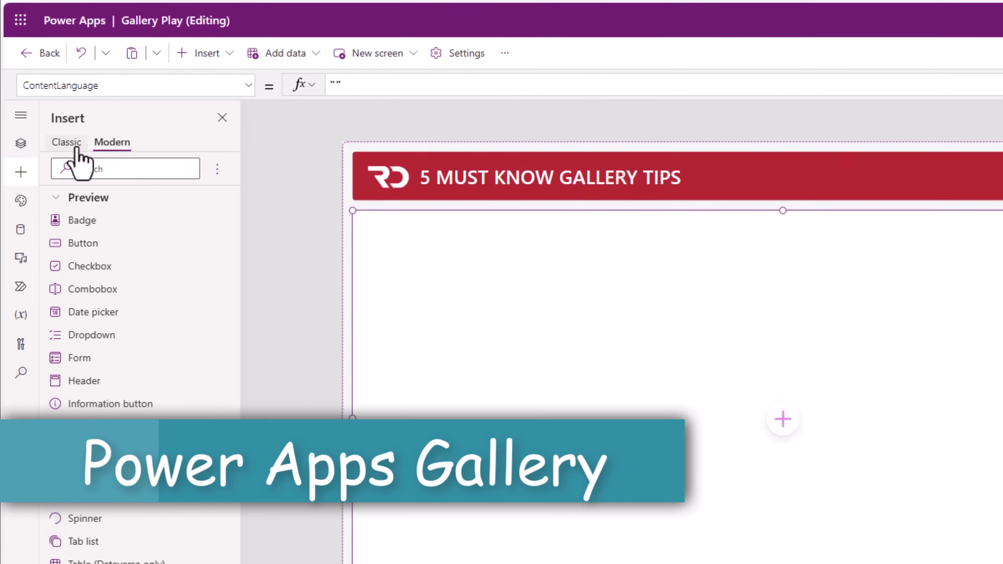
{"action": "left_click", "coordinate": [61, 143]}
{"action": "left_click", "coordinate": [101, 166]}
{"action": "type", "text": "GALLERY"}
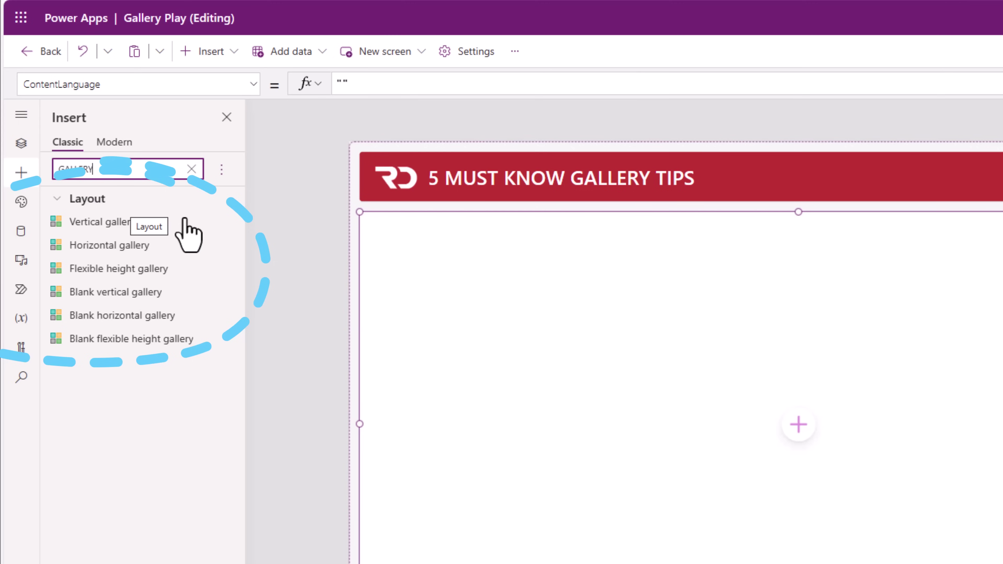
{"action": "left_click", "coordinate": [105, 224]}
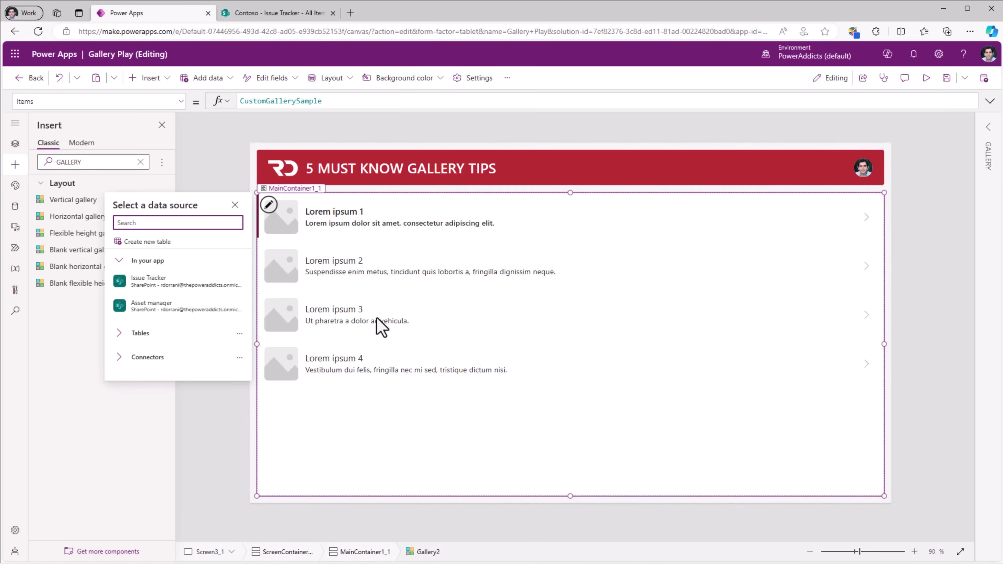
- Review the Issue Tracker list in SharePoint, and set it as the data source of the new gallery in Power Apps
{"action": "key", "text": "ctrl+Tab"}
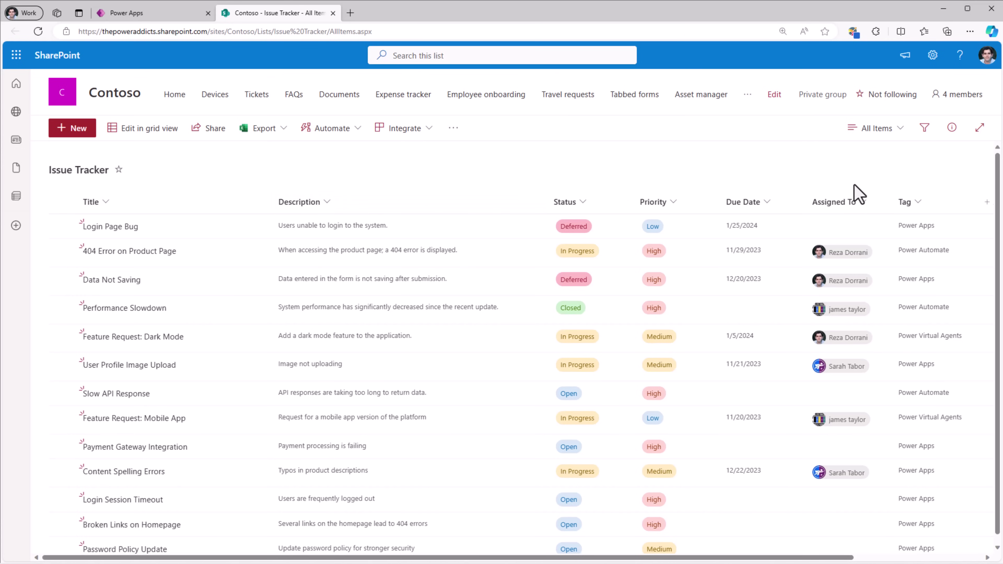
{"action": "left_click", "coordinate": [160, 13]}
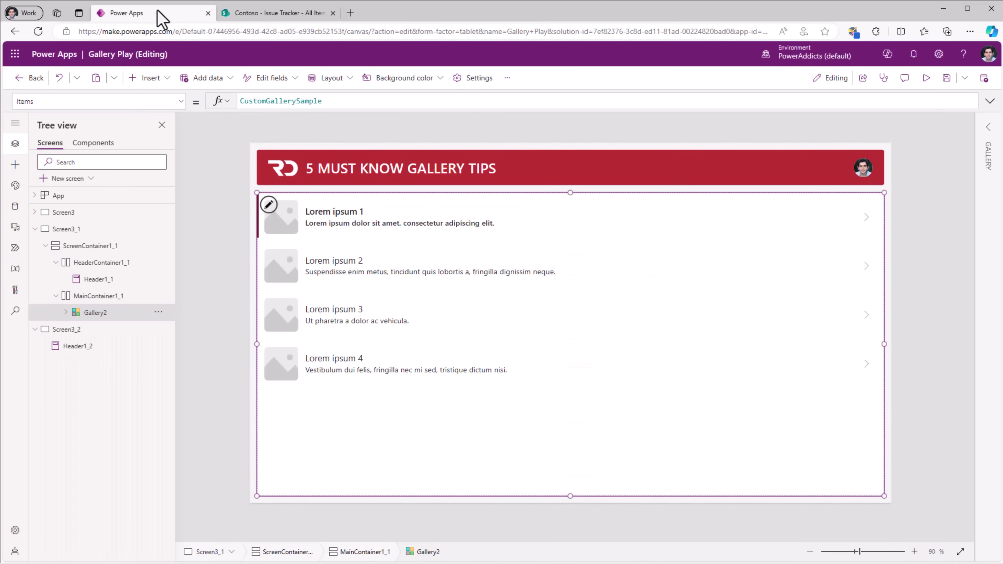
{"action": "left_click", "coordinate": [945, 177]}
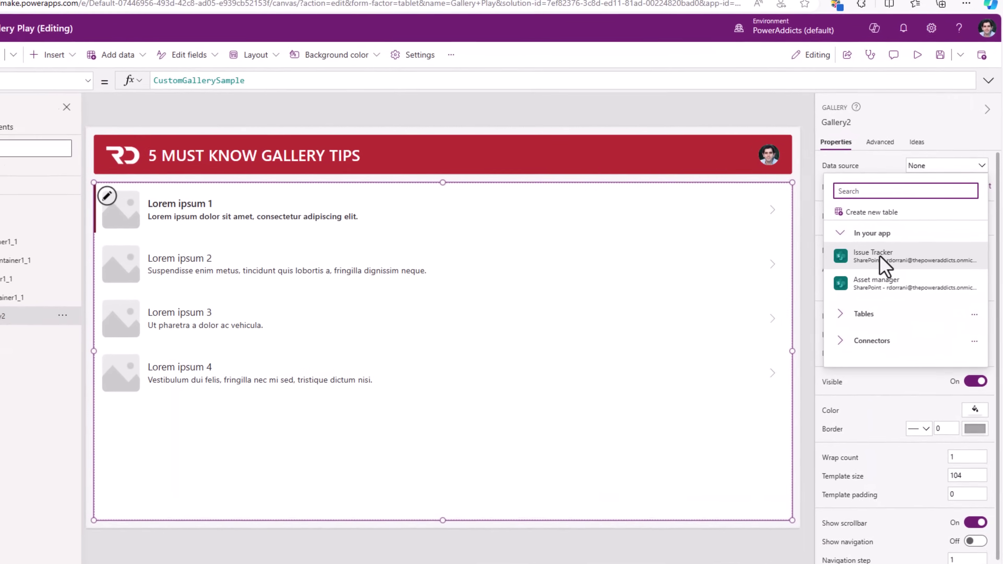
{"action": "left_click", "coordinate": [883, 258]}
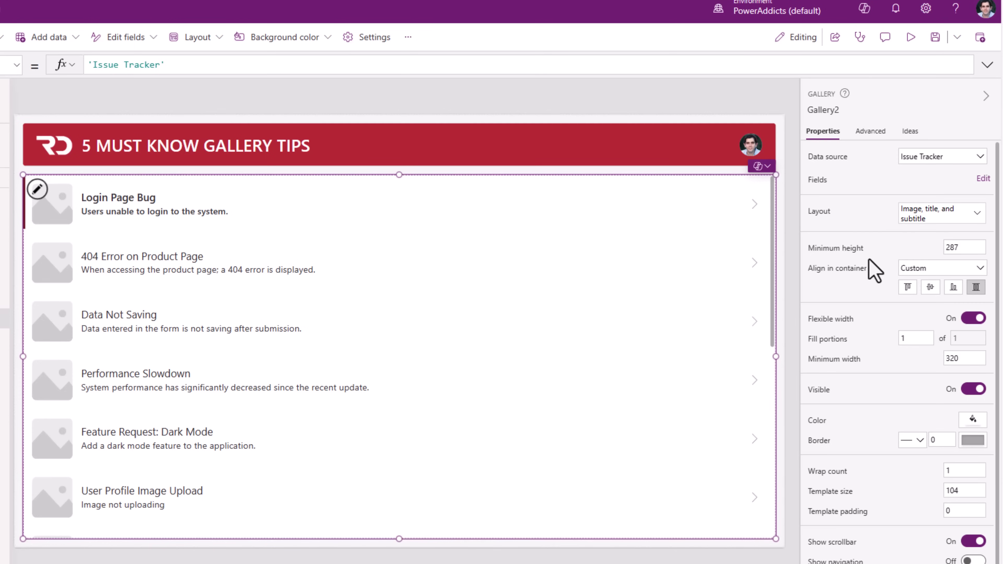
- Change the gallery's layout template to "Title, subtitle, and body"
{"action": "left_click", "coordinate": [920, 217]}
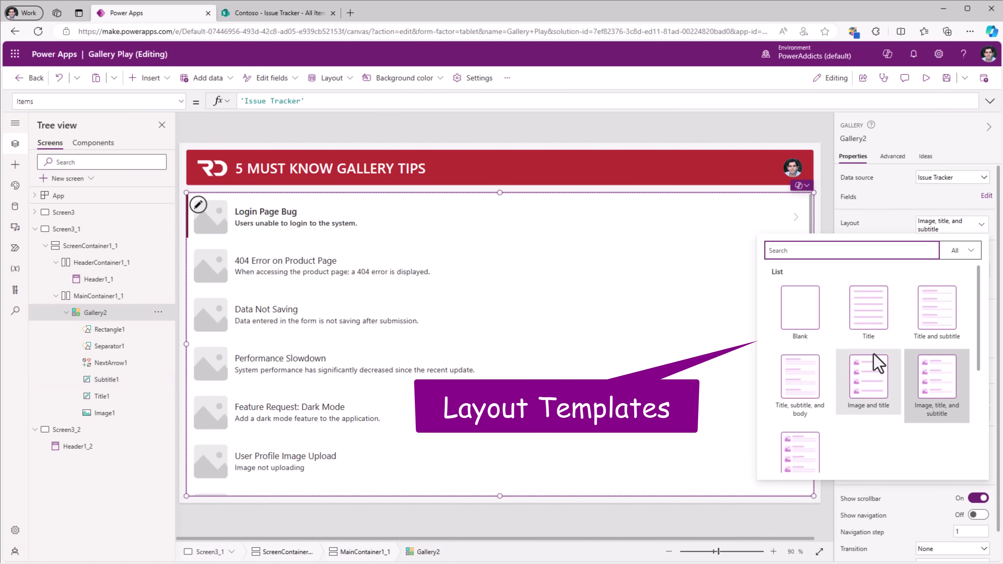
{"action": "scroll", "coordinate": [873, 368], "scroll_direction": "down", "scroll_amount": 4}
{"action": "scroll", "coordinate": [874, 368], "scroll_direction": "up", "scroll_amount": 4}
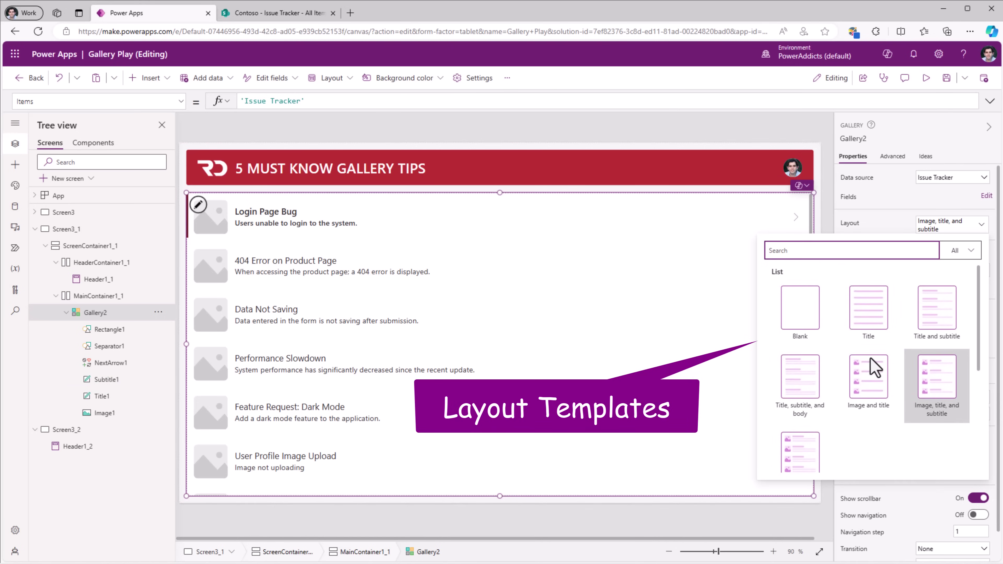
{"action": "left_click", "coordinate": [795, 391]}
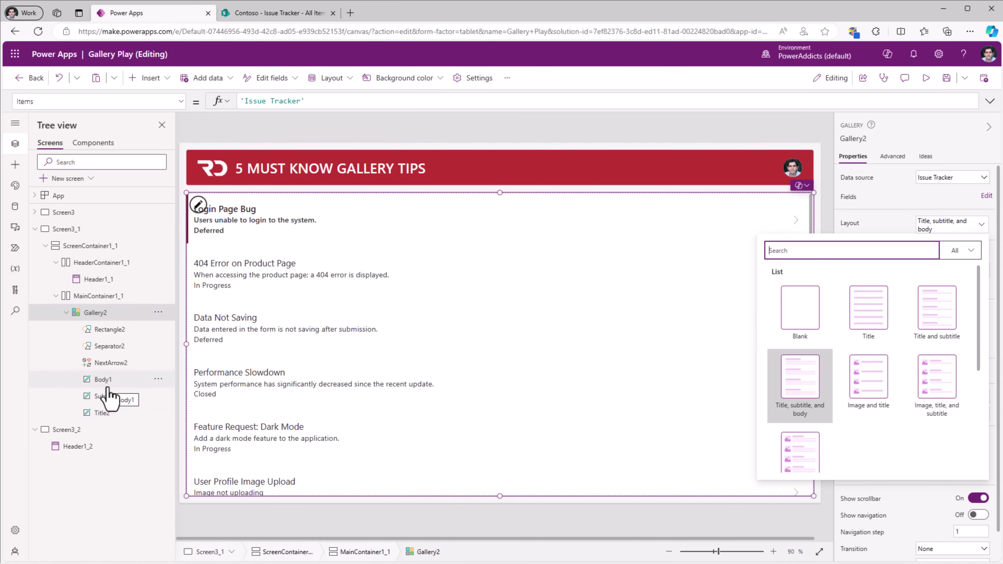
{"action": "left_click", "coordinate": [881, 218]}
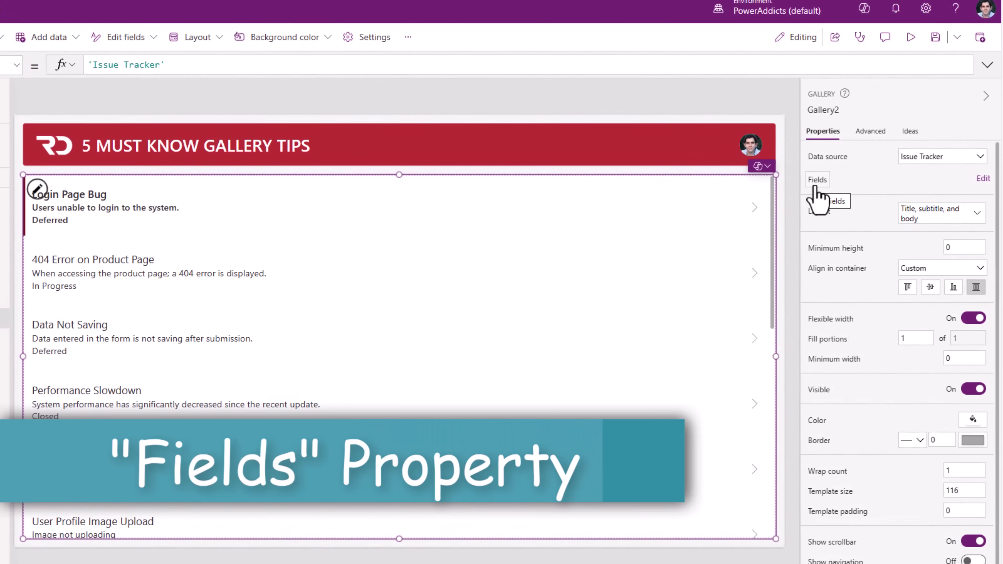
- Open the gallery's field mappings for editing and set the Subtitle2 label to the Priority column
{"action": "left_click", "coordinate": [978, 180]}
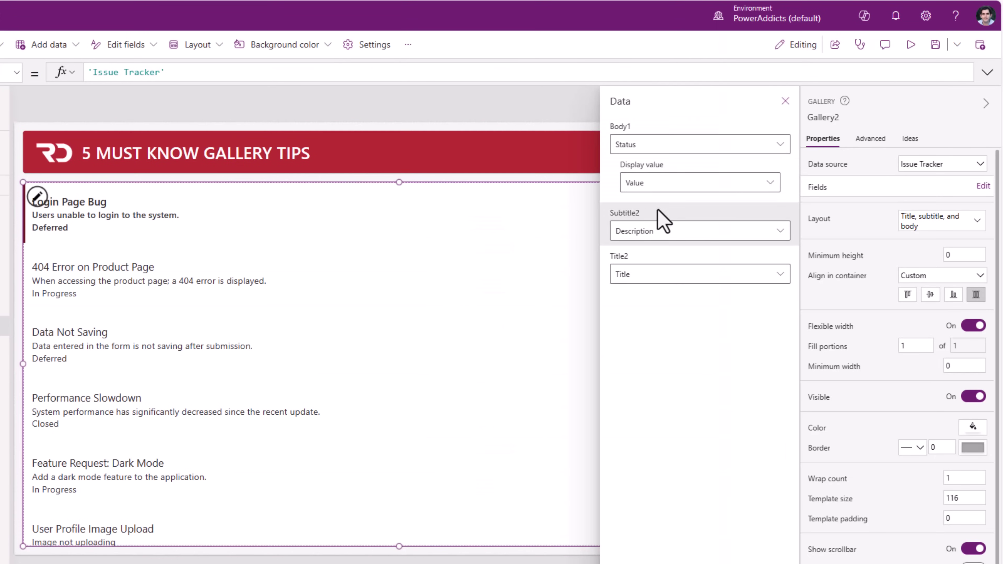
{"action": "left_click", "coordinate": [669, 185]}
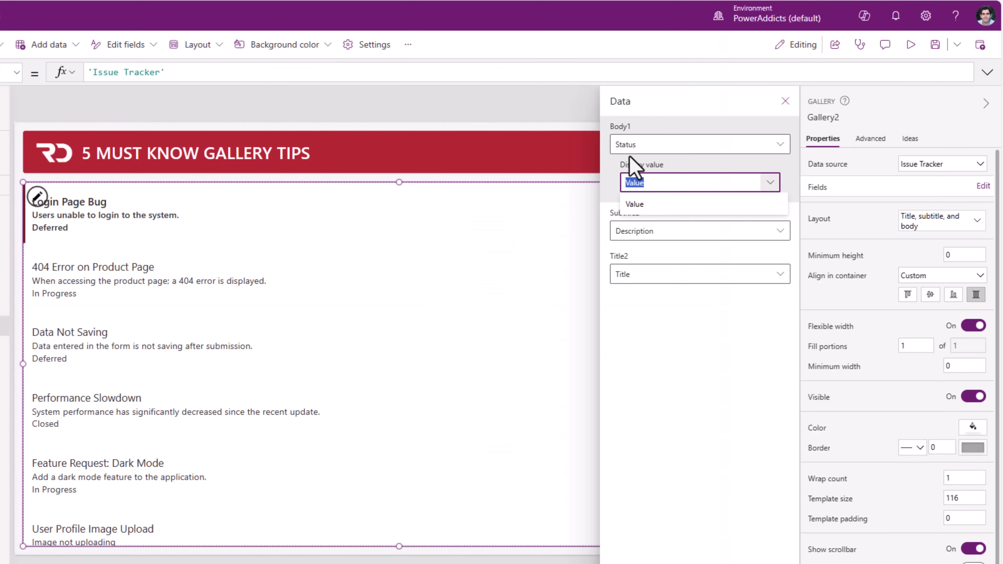
{"action": "left_click", "coordinate": [692, 183]}
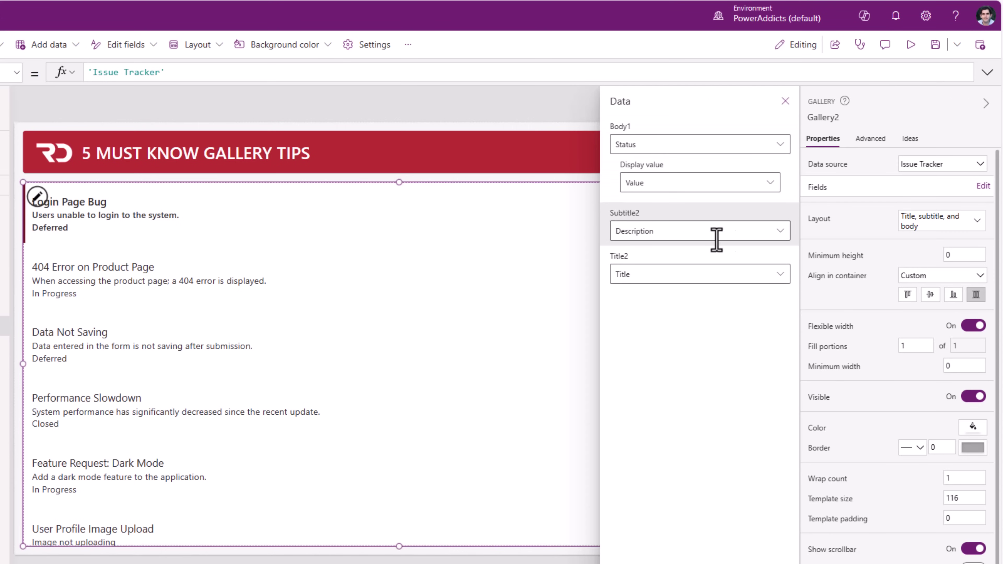
{"action": "left_click", "coordinate": [778, 232]}
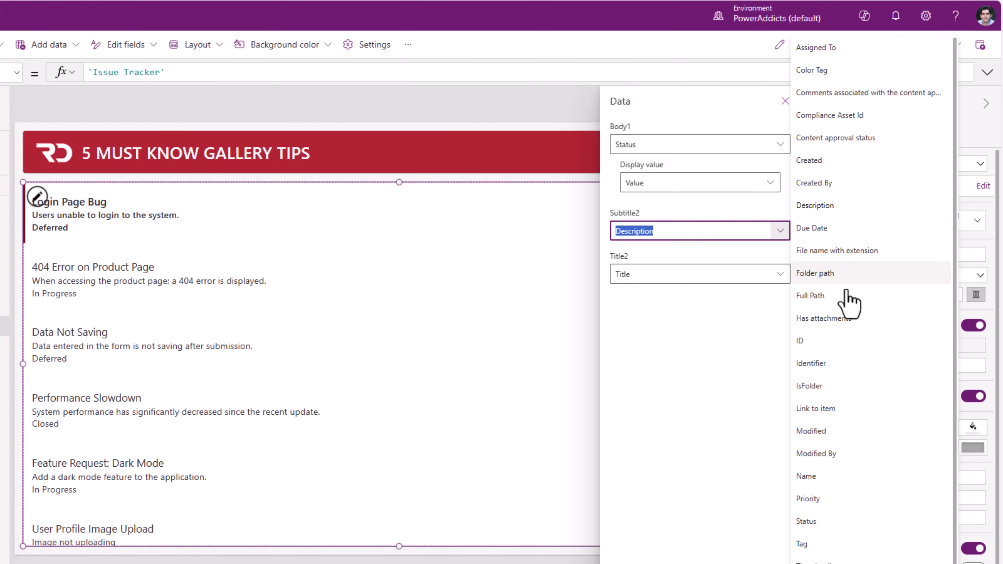
{"action": "left_click", "coordinate": [816, 500]}
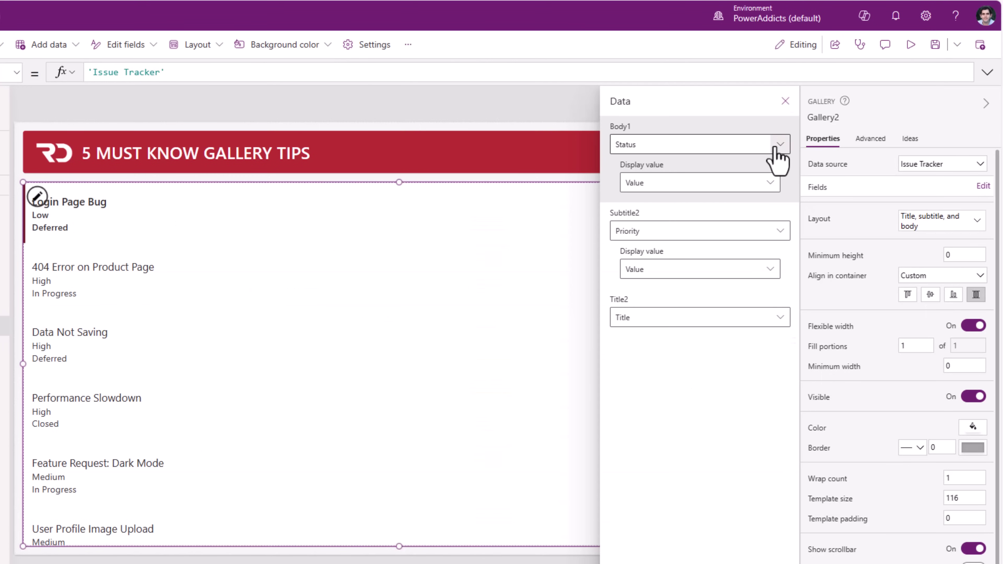
- Map the Body1 label to the Assigned To column with DisplayName as its display value
{"action": "left_click", "coordinate": [775, 147]}
{"action": "left_click", "coordinate": [812, 48]}
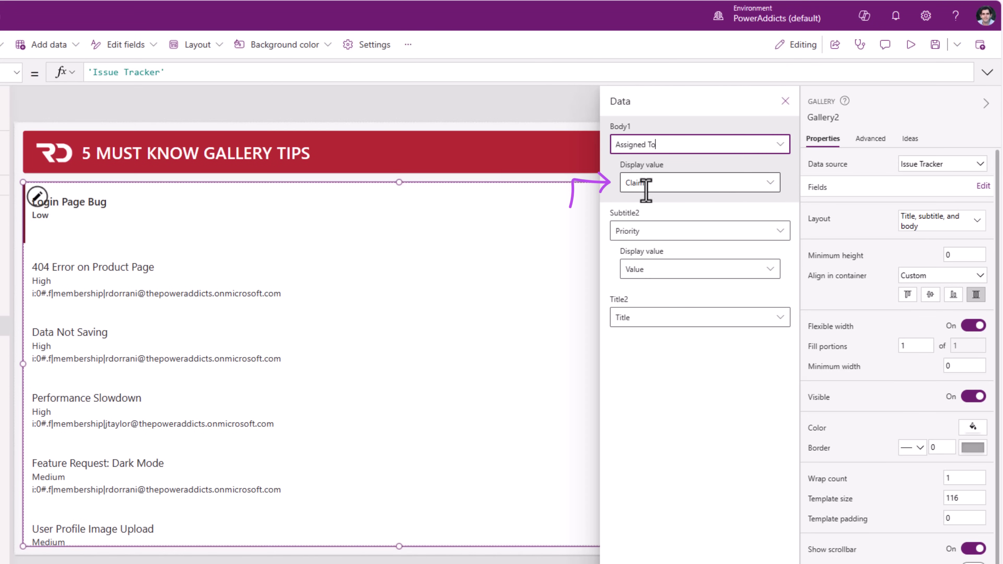
{"action": "left_click", "coordinate": [770, 189]}
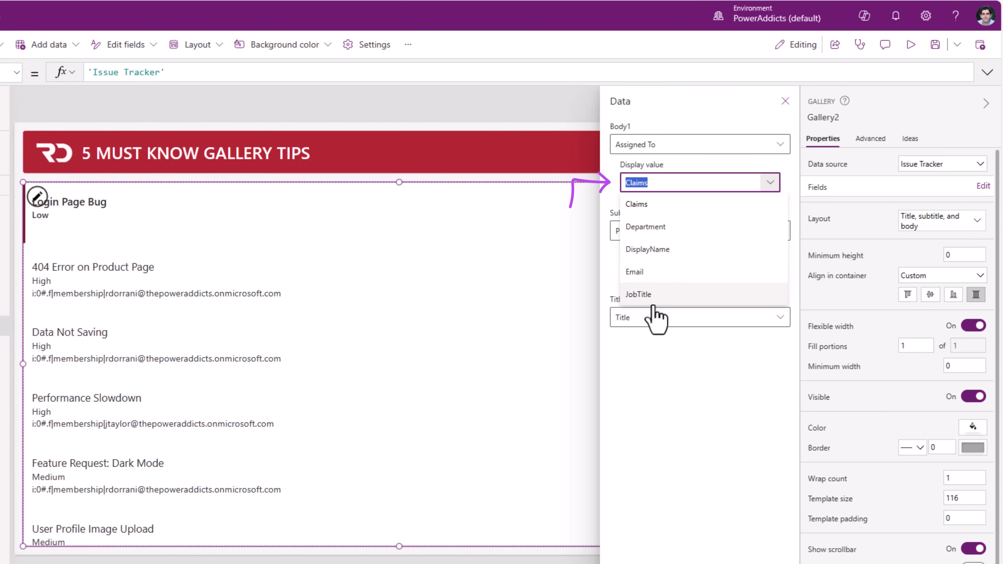
{"action": "left_click", "coordinate": [653, 249]}
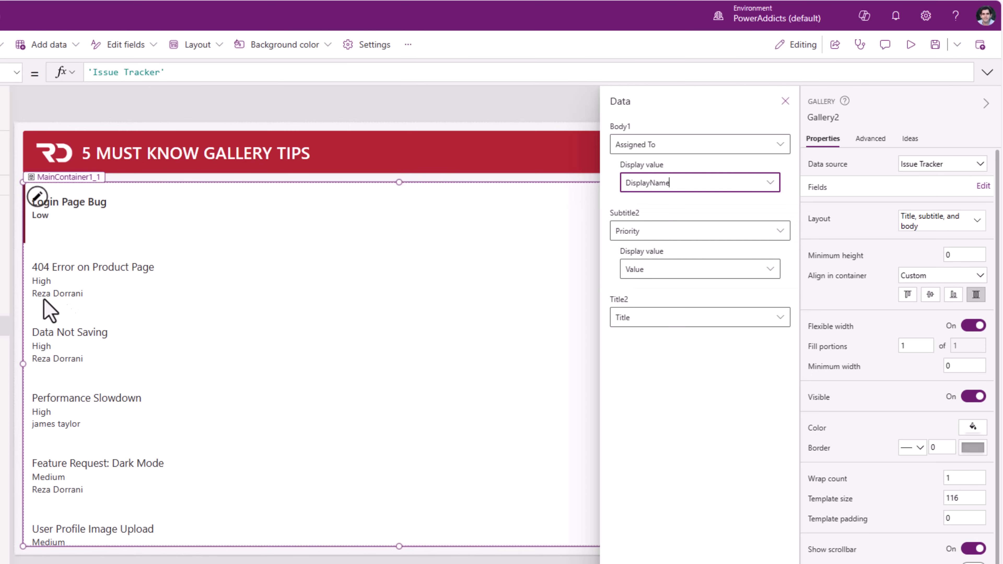
- Try Email and JobTitle as the display value of Body1, and set it back to DisplayName
{"action": "left_click", "coordinate": [760, 186]}
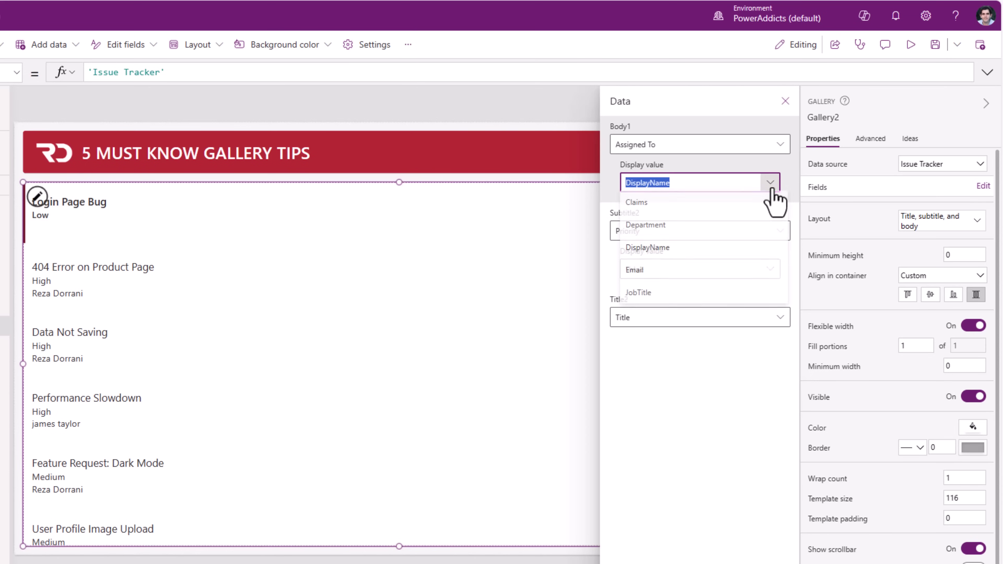
{"action": "left_click", "coordinate": [685, 273]}
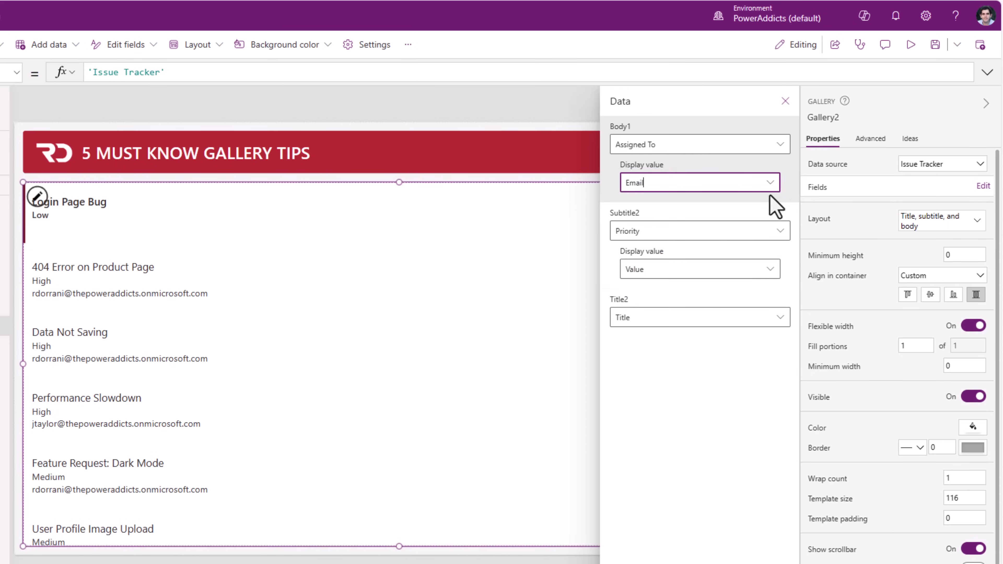
{"action": "left_click", "coordinate": [769, 184]}
{"action": "left_click", "coordinate": [678, 295]}
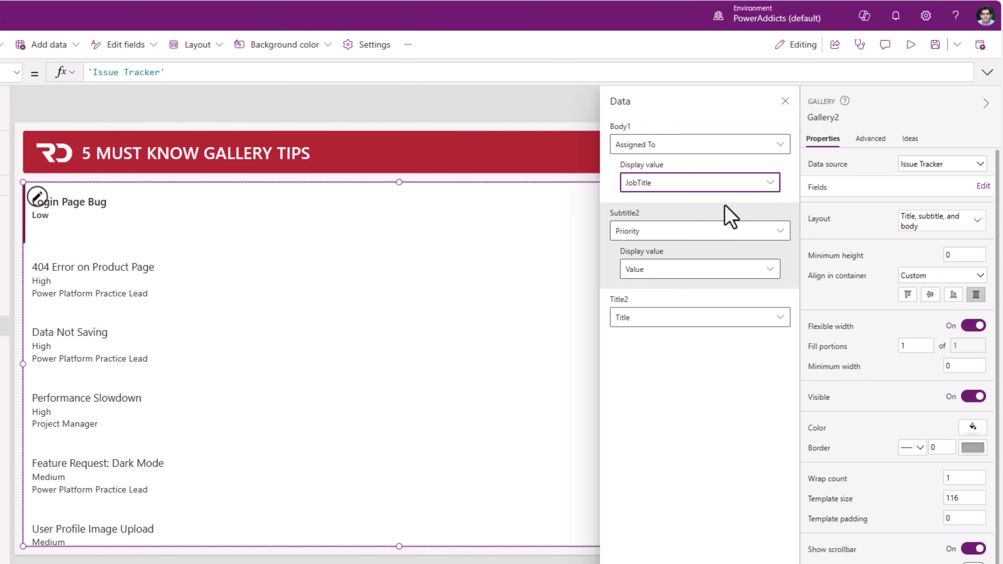
{"action": "left_click", "coordinate": [766, 185]}
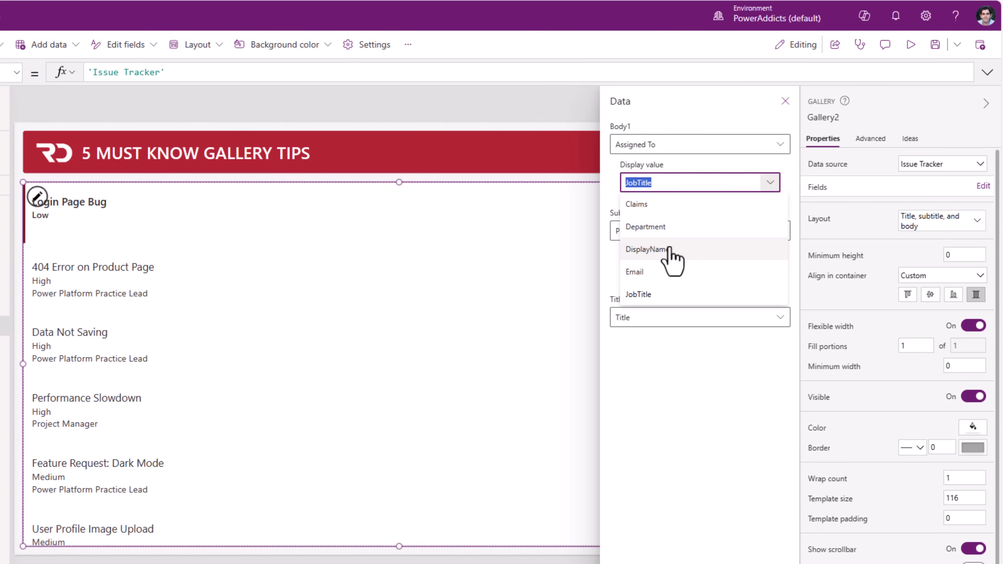
{"action": "left_click", "coordinate": [673, 257]}
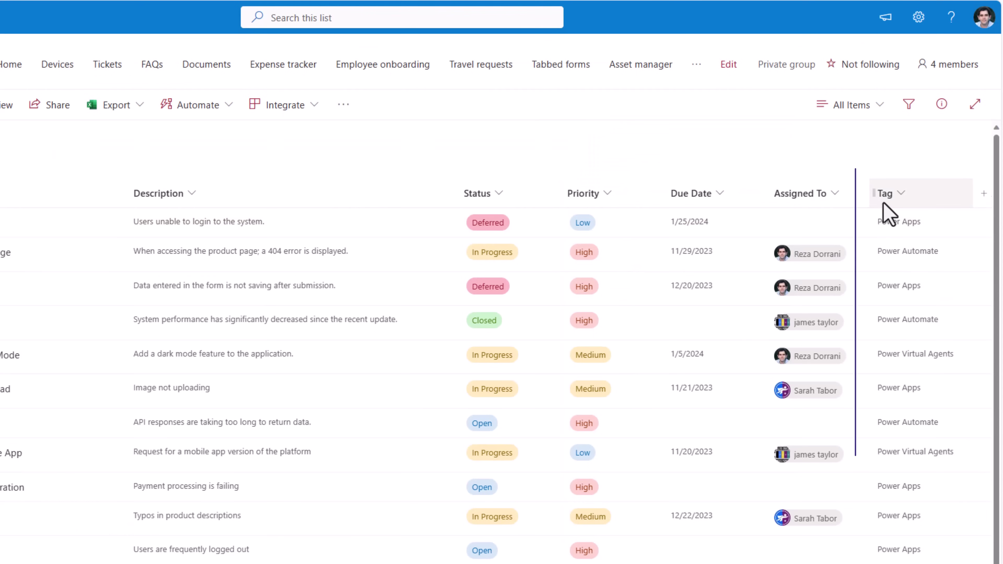
- Check the Tag column in the SharePoint list, and map the gallery's Subtitle2 label to Tag with Label as its display value
{"action": "left_click", "coordinate": [886, 197]}
{"action": "left_click", "coordinate": [924, 323]}
{"action": "left_click", "coordinate": [832, 322]}
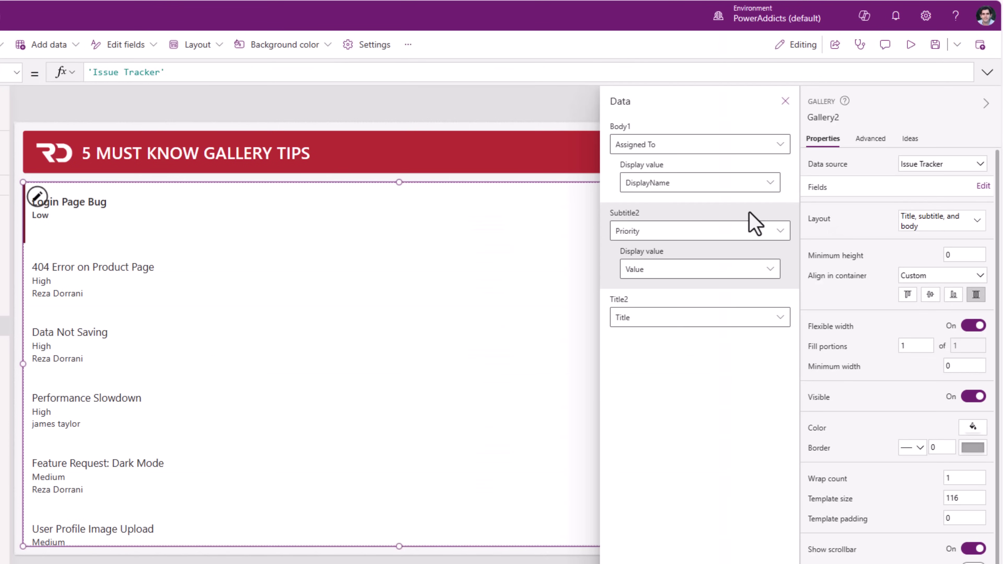
{"action": "left_click", "coordinate": [780, 232]}
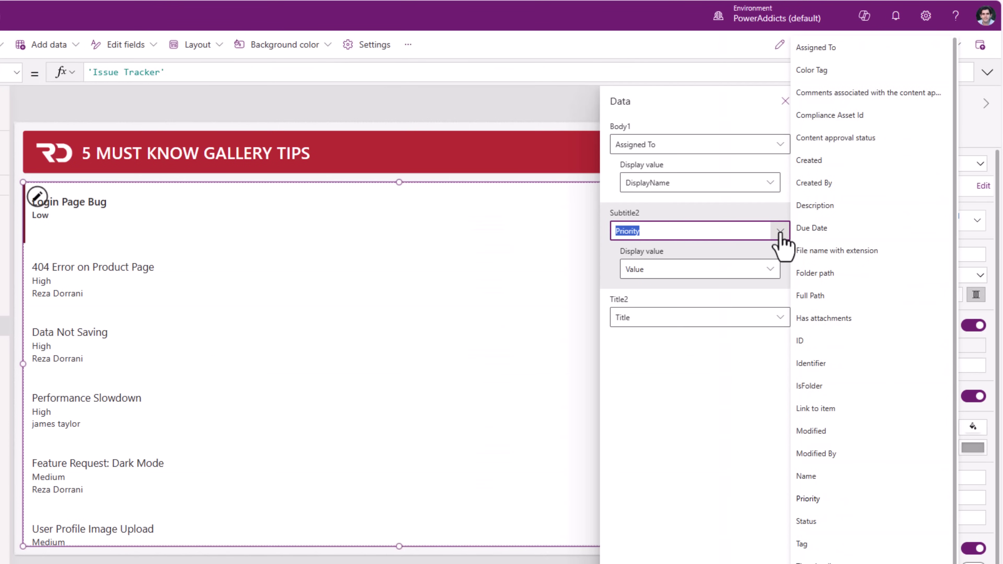
{"action": "left_click", "coordinate": [823, 544]}
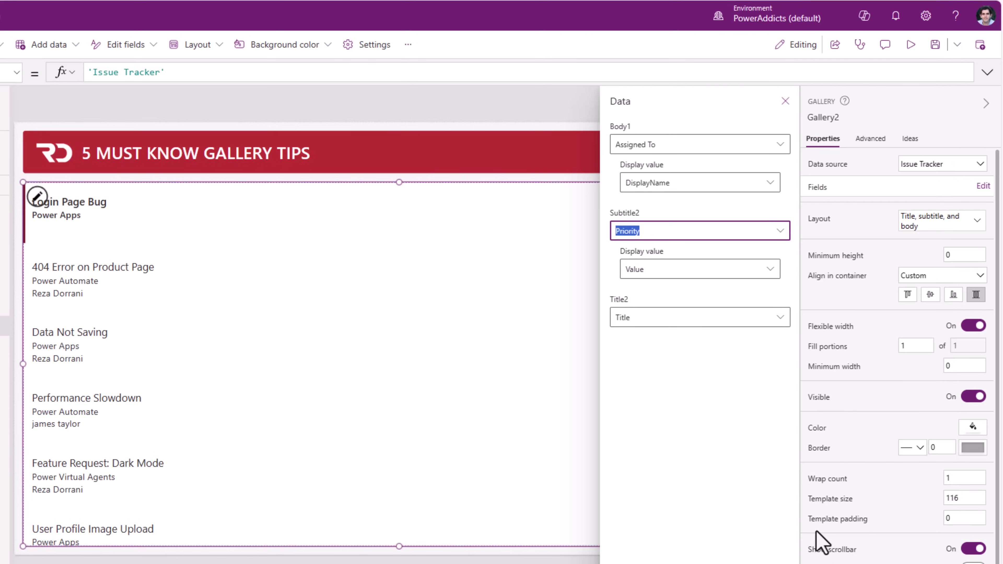
{"action": "left_click", "coordinate": [769, 269]}
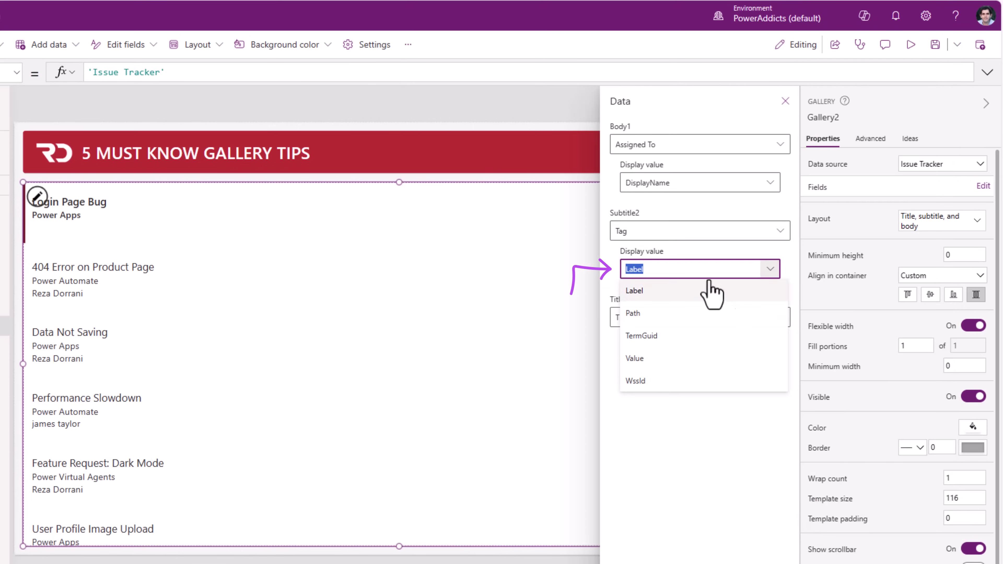
{"action": "left_click", "coordinate": [667, 360]}
{"action": "left_click", "coordinate": [668, 293]}
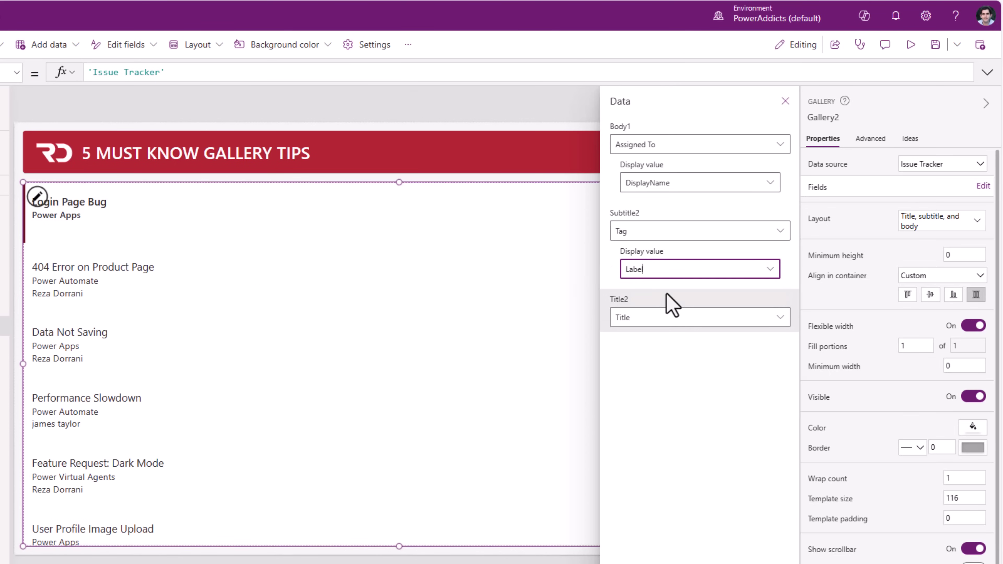
{"action": "left_click", "coordinate": [786, 101]}
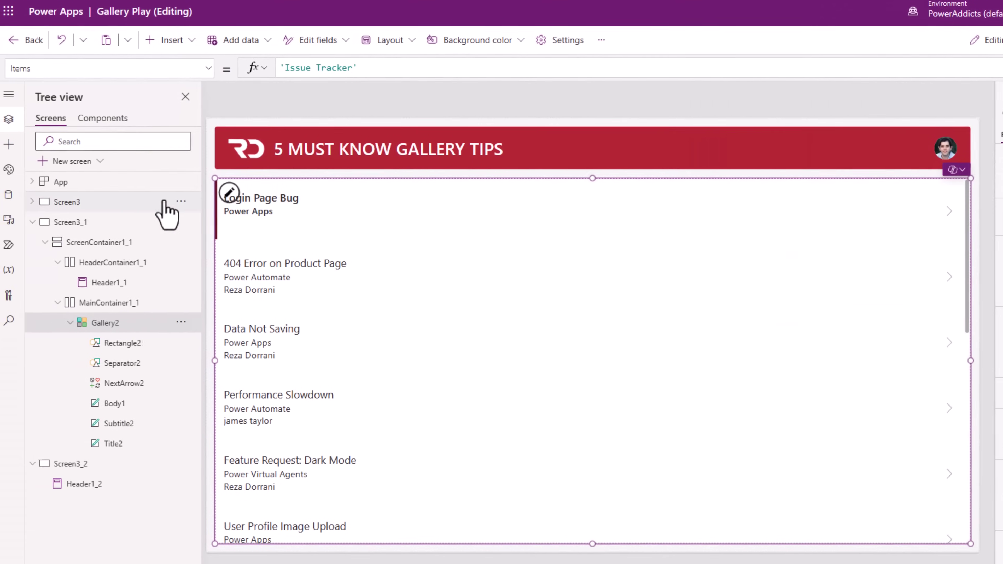
- Insert two text labels into the gallery's item template and place them side by side below the existing labels
{"action": "left_click", "coordinate": [228, 193]}
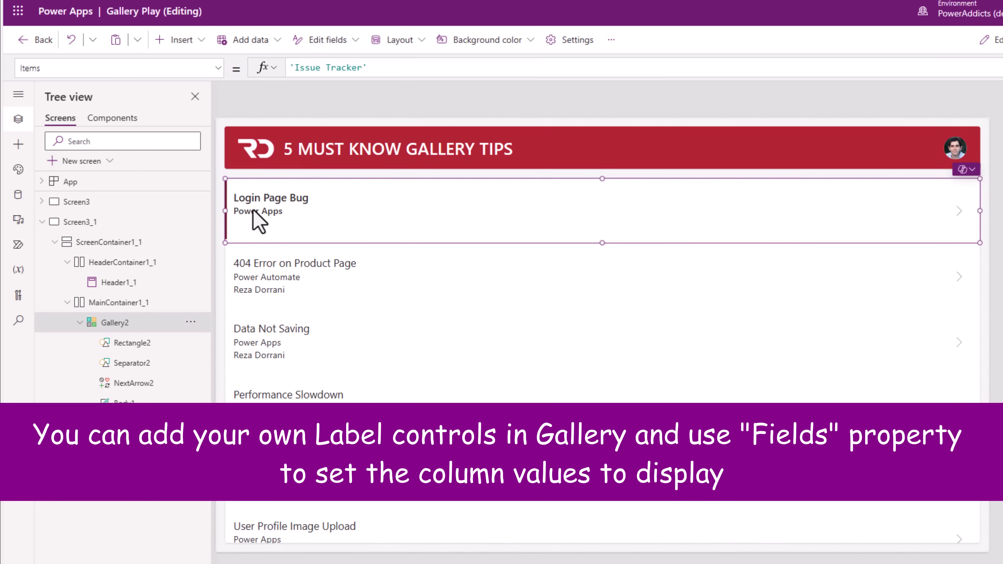
{"action": "left_click", "coordinate": [18, 145]}
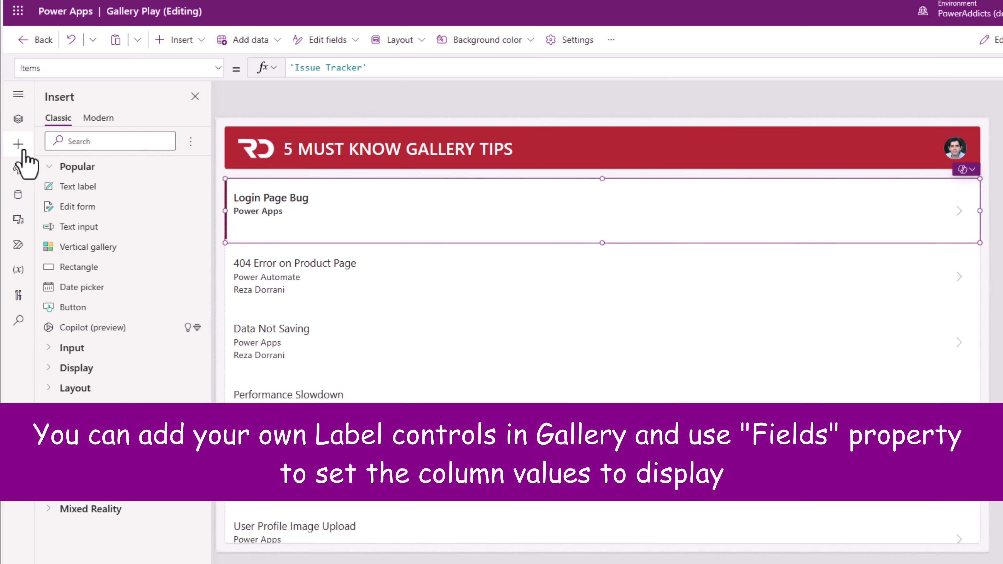
{"action": "left_click", "coordinate": [78, 194]}
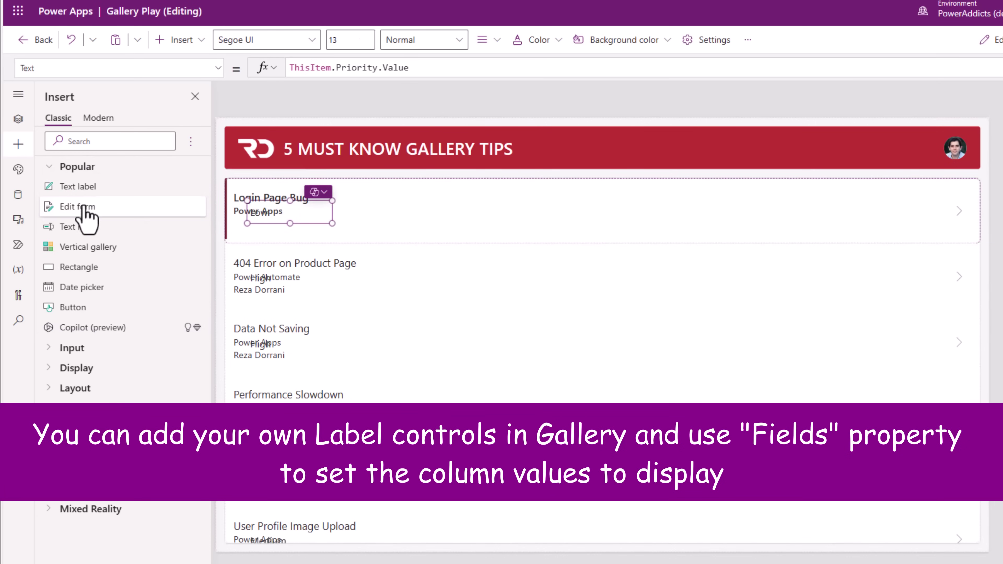
{"action": "left_click_drag", "start_coordinate": [288, 227], "coordinate": [541, 226]}
{"action": "left_click", "coordinate": [285, 214]}
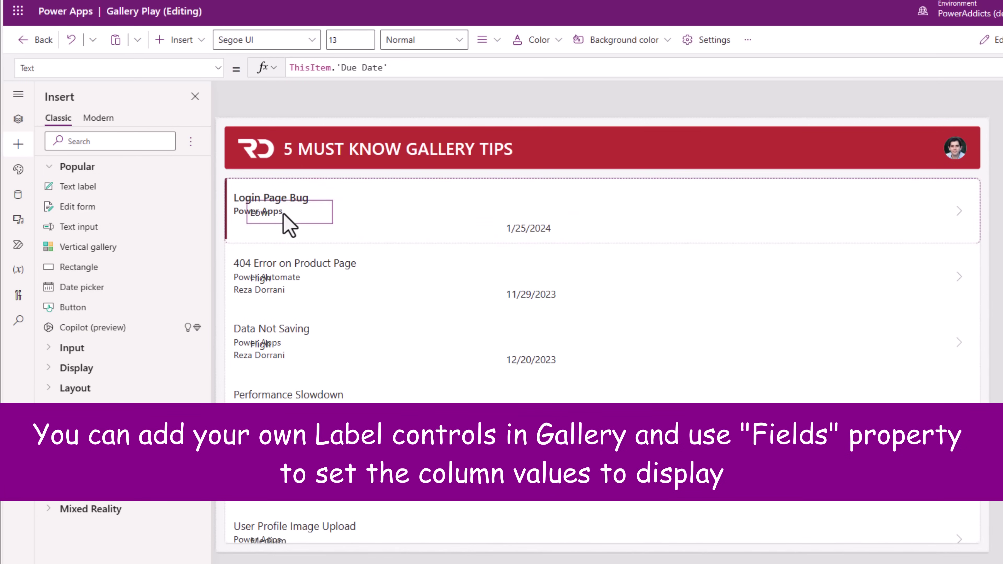
{"action": "left_click_drag", "start_coordinate": [274, 212], "coordinate": [251, 231]}
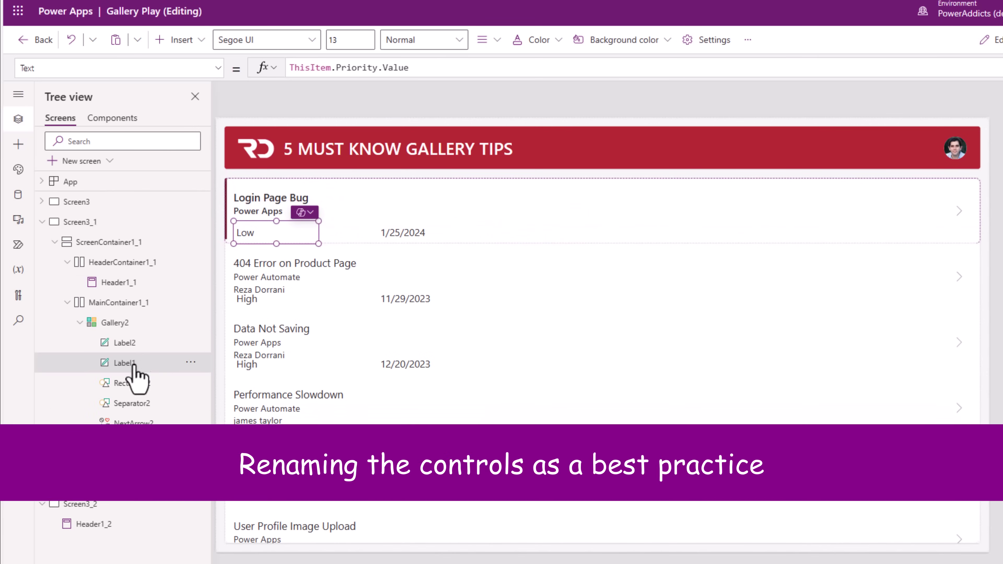
- Rename the gallery's Label1 control as DueDate and Label2 as AssignedTo
{"action": "double_click", "coordinate": [127, 363]}
{"action": "type", "text": "Due"}
{"action": "type", "text": "Date"}
{"action": "key", "text": "Return"}
{"action": "double_click", "coordinate": [130, 343]}
{"action": "type", "text": "AssignedTo"}
{"action": "key", "text": "Return"}
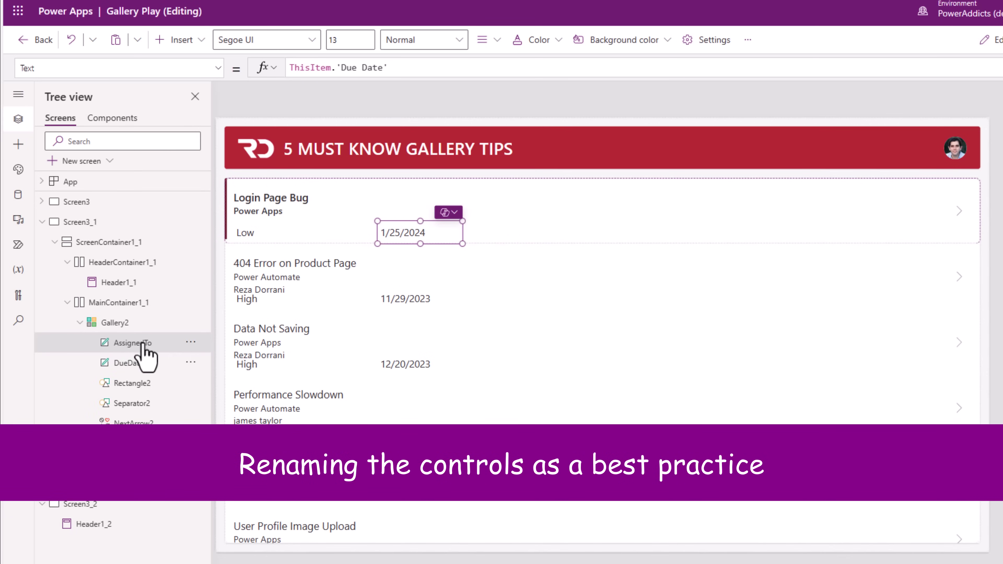
- Map the gallery's DueDate label to the Due Date column and AssignedTo to the Assigned To column with DisplayName as its display value
{"action": "left_click", "coordinate": [117, 323]}
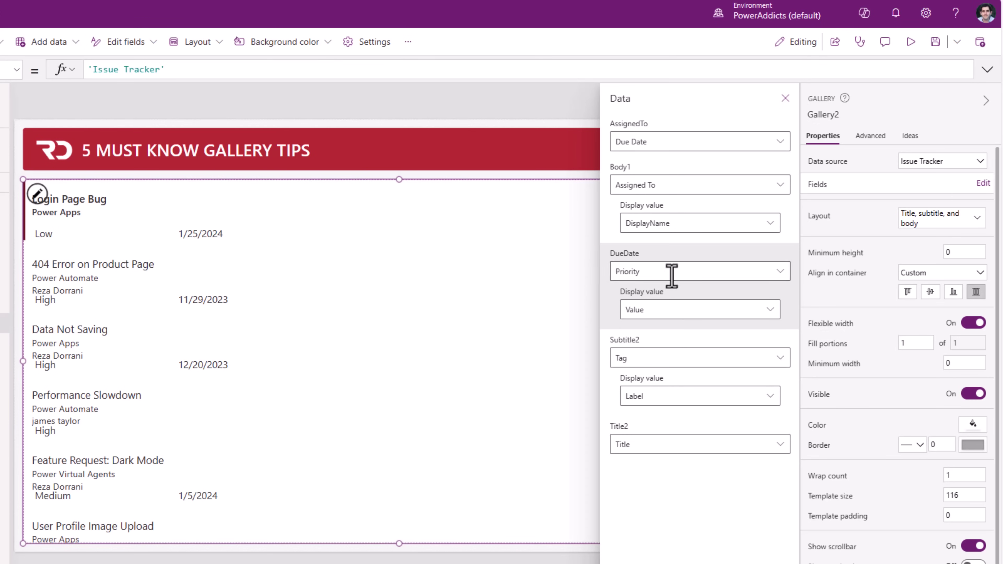
{"action": "left_click", "coordinate": [648, 277]}
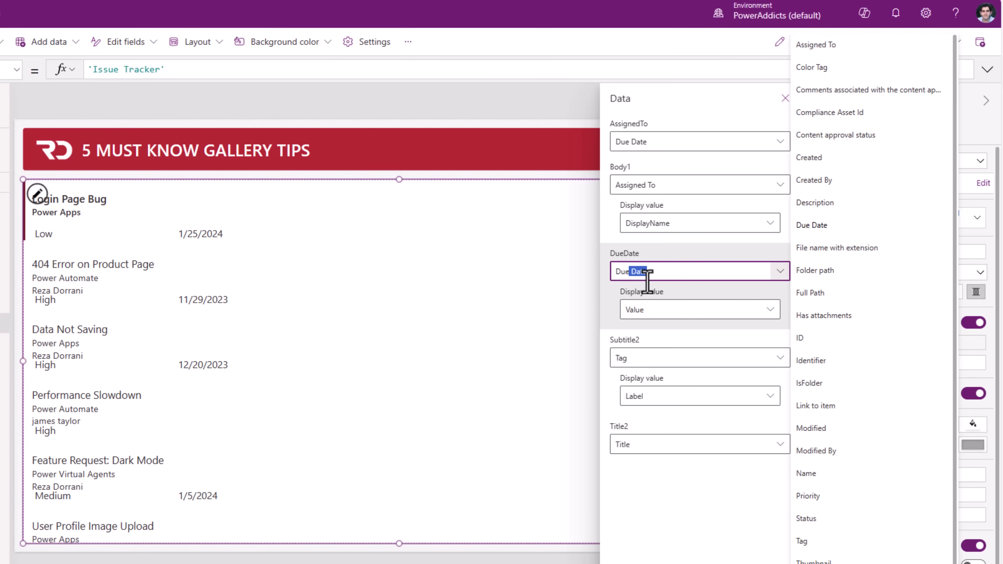
{"action": "key", "text": "Return"}
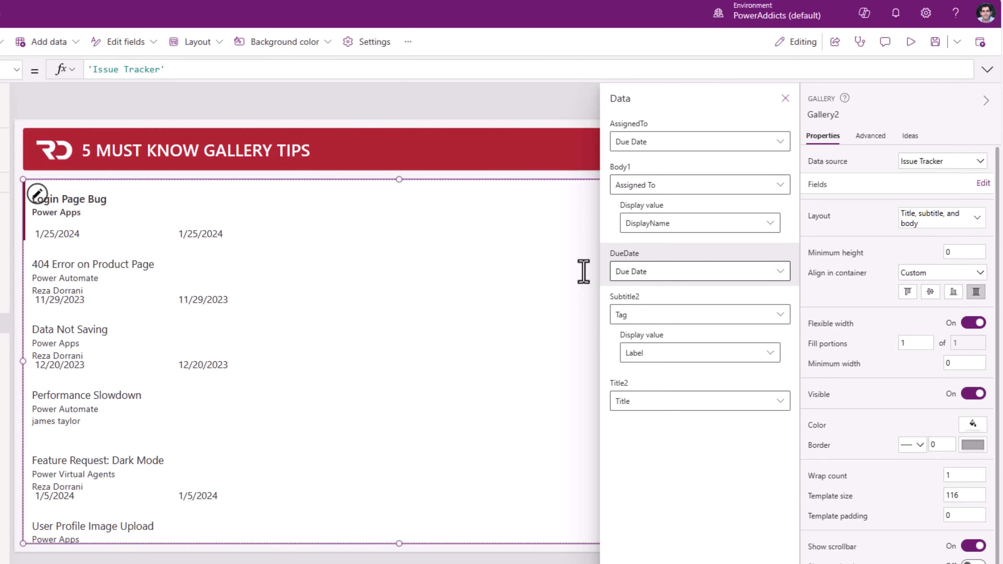
{"action": "left_click", "coordinate": [686, 141]}
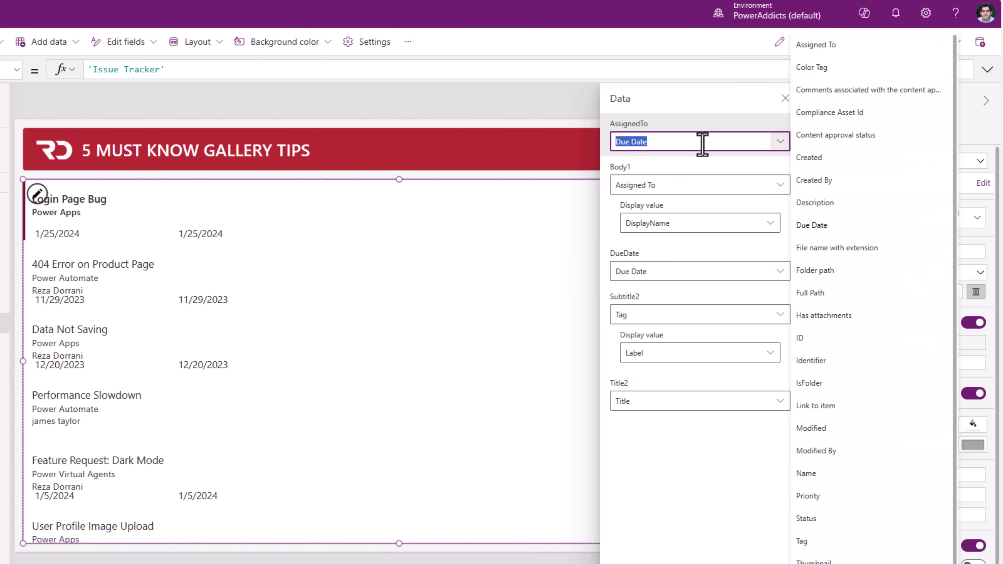
{"action": "left_click", "coordinate": [838, 41]}
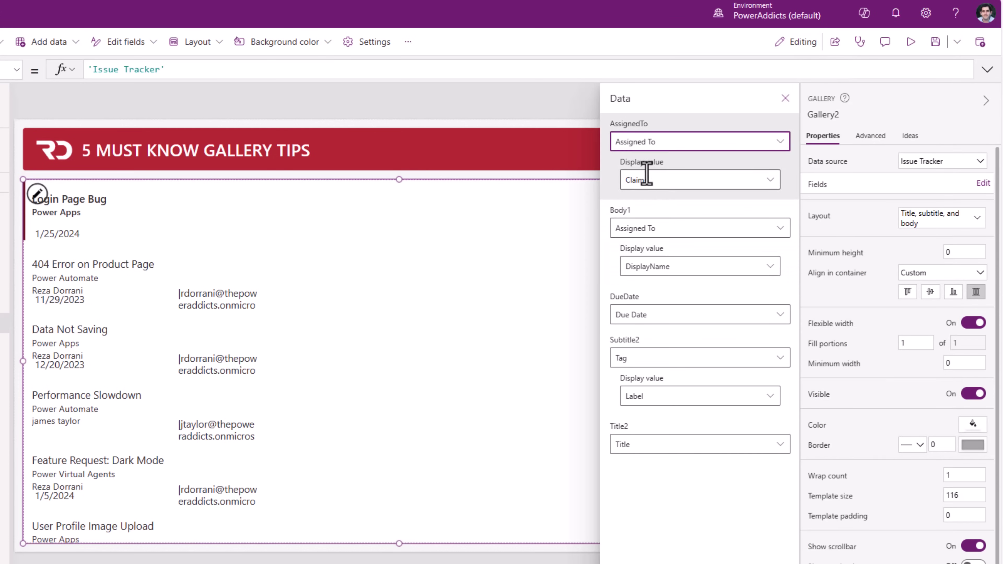
{"action": "left_click", "coordinate": [657, 178]}
{"action": "left_click", "coordinate": [653, 249]}
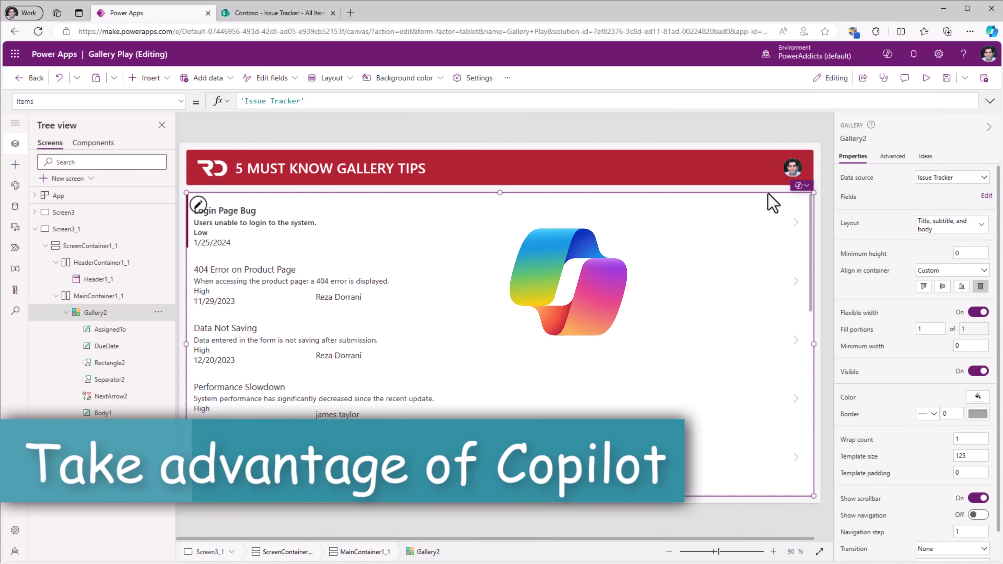
- Start Copilot text formatting for the DueDate label in the gallery template, with January 25, 2024 as the desired format
{"action": "left_click", "coordinate": [202, 203]}
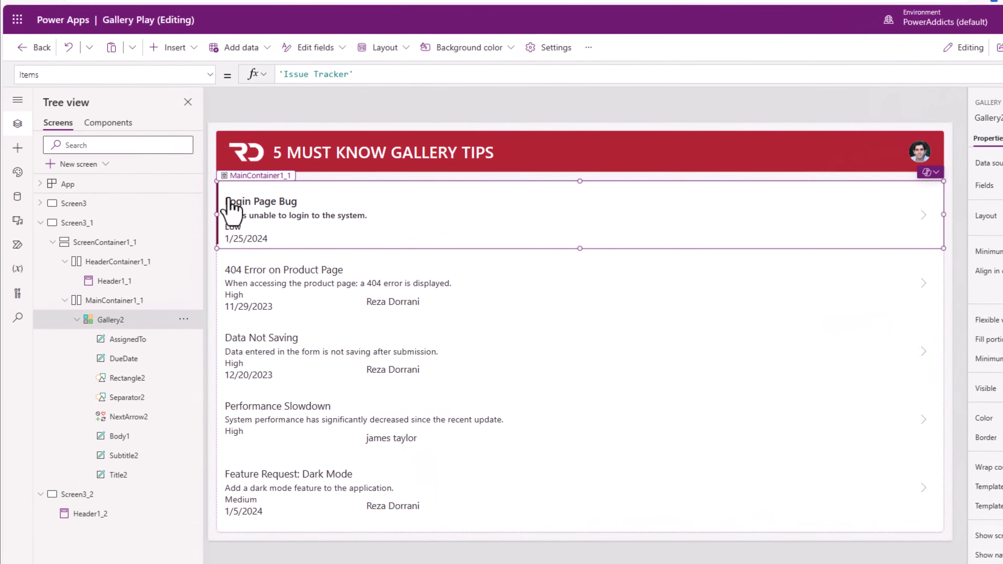
{"action": "left_click", "coordinate": [266, 199]}
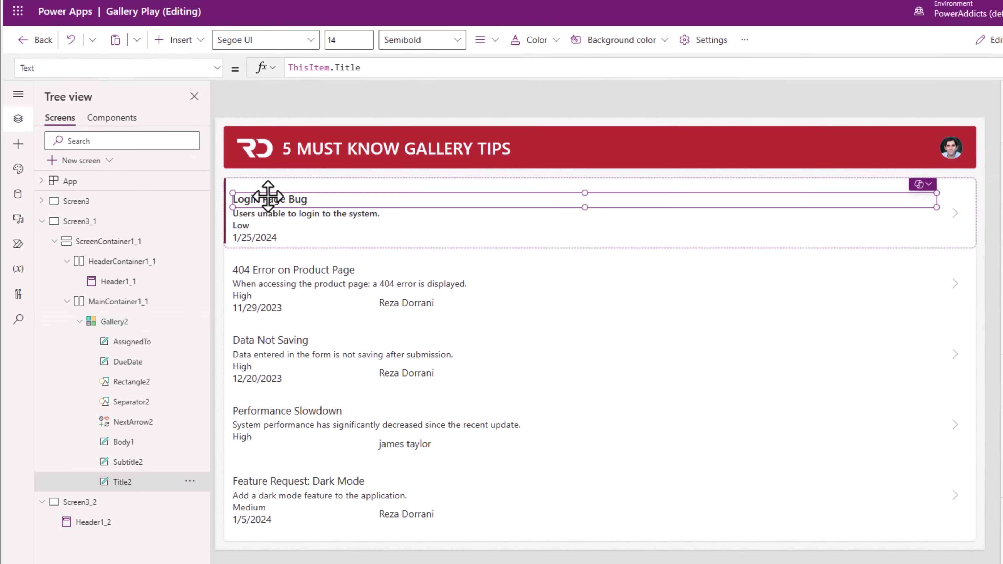
{"action": "left_click", "coordinate": [280, 214]}
{"action": "left_click", "coordinate": [272, 239]}
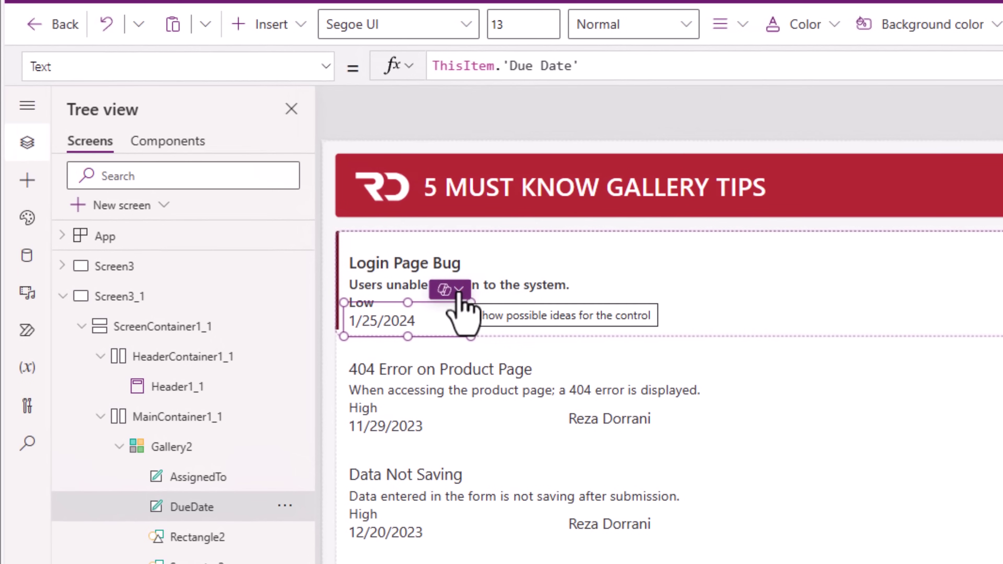
{"action": "left_click", "coordinate": [458, 293]}
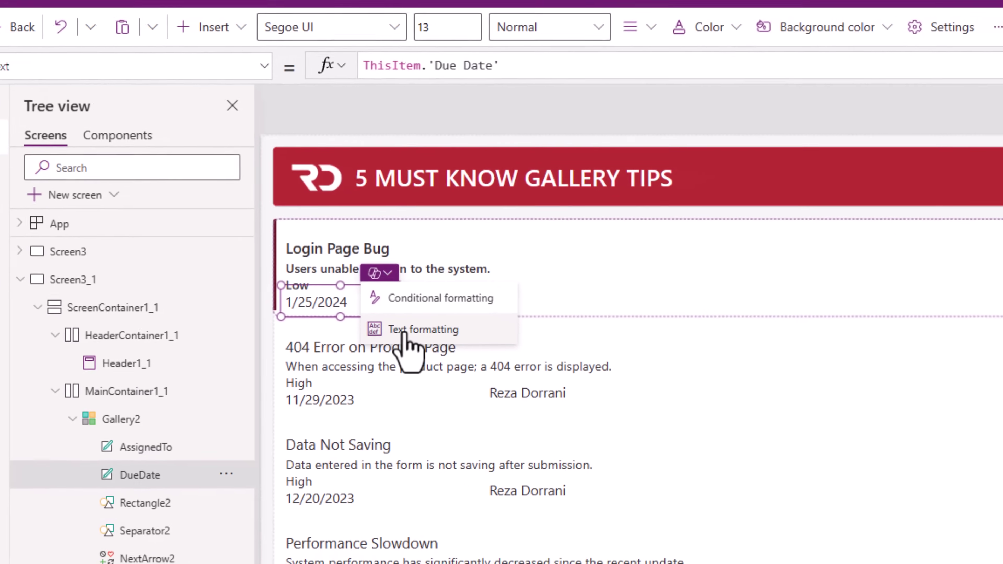
{"action": "left_click", "coordinate": [403, 331]}
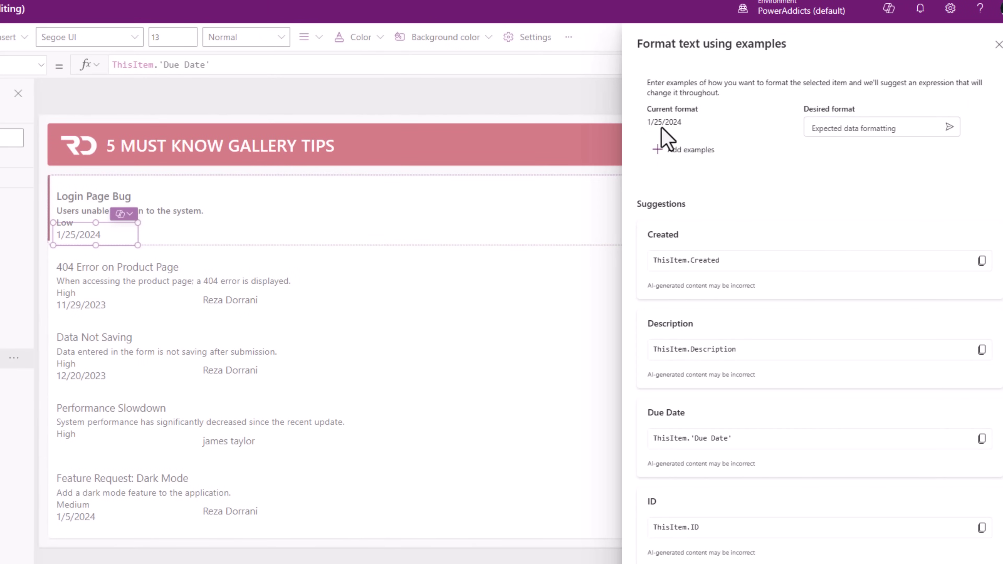
{"action": "left_click", "coordinate": [831, 129]}
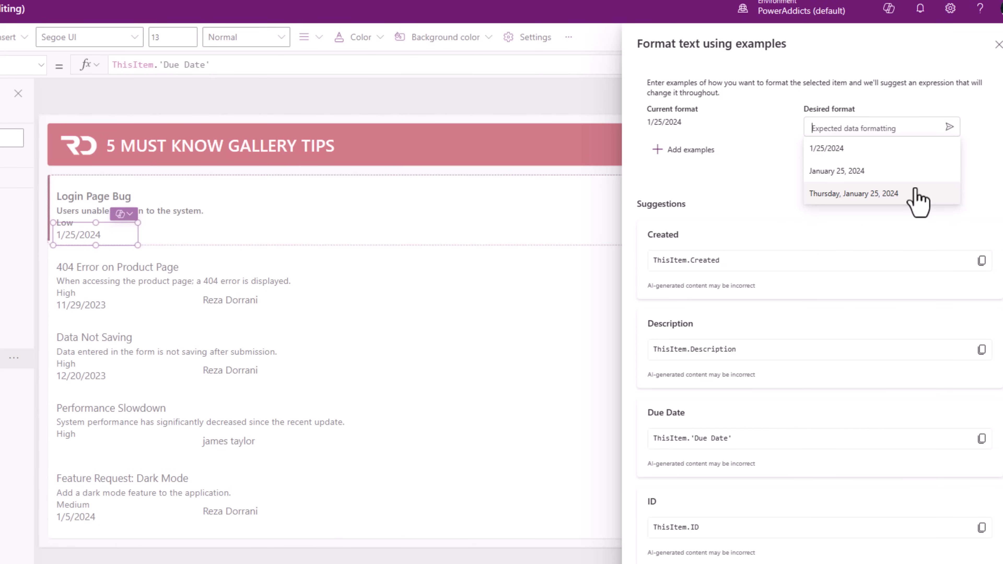
{"action": "left_click", "coordinate": [869, 174]}
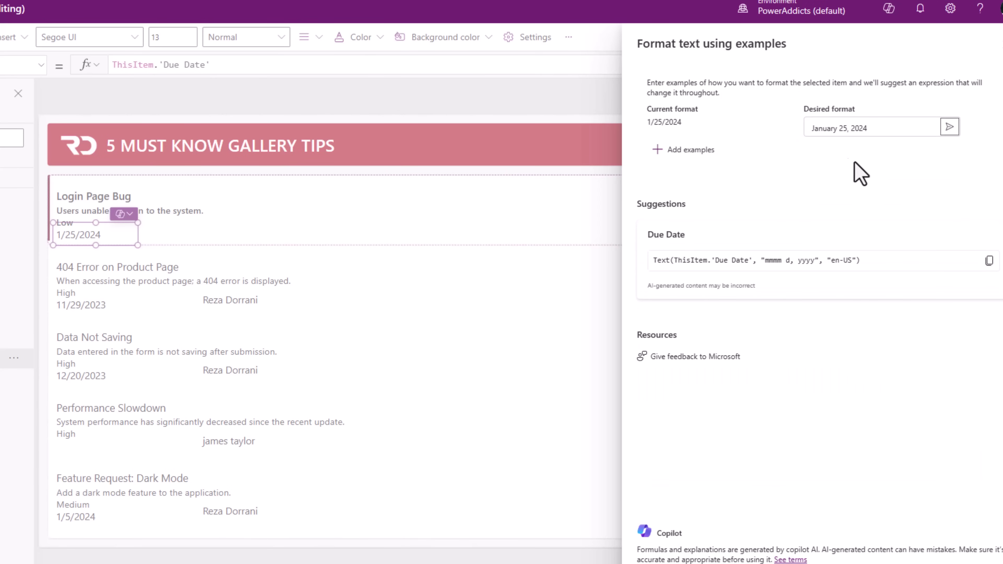
- Change the desired date format example to Jan 25, 2024 with a calendar emoji in front, and submit it to Copilot
{"action": "double_click", "coordinate": [818, 128]}
{"action": "type", "text": "J"}
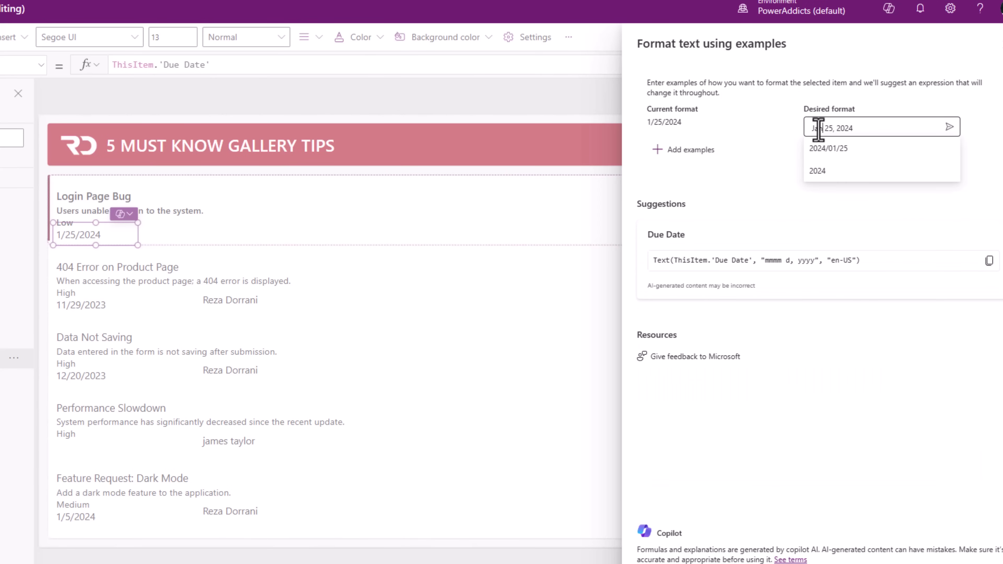
{"action": "type", "text": "an"}
{"action": "key", "text": "Return"}
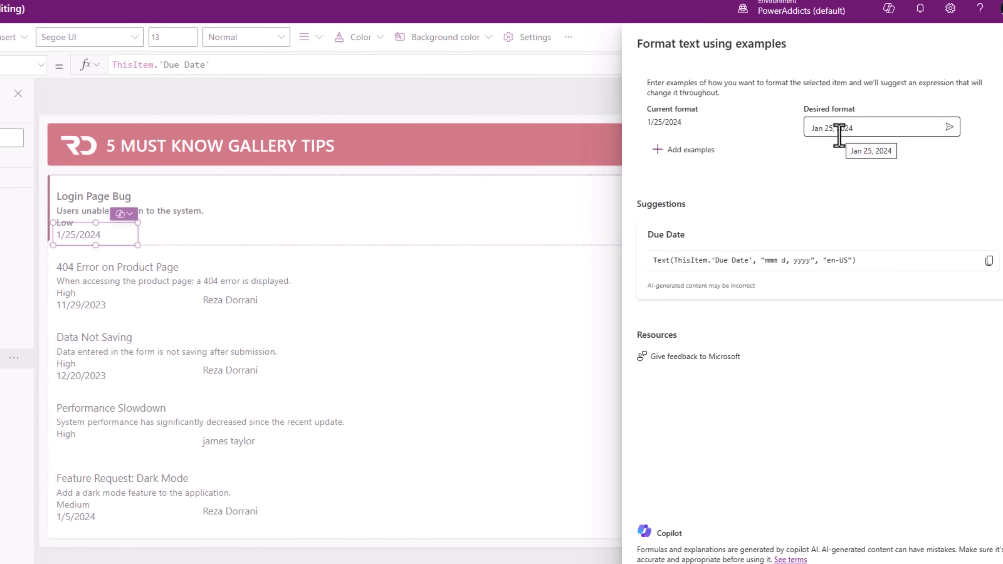
{"action": "left_click", "coordinate": [817, 128]}
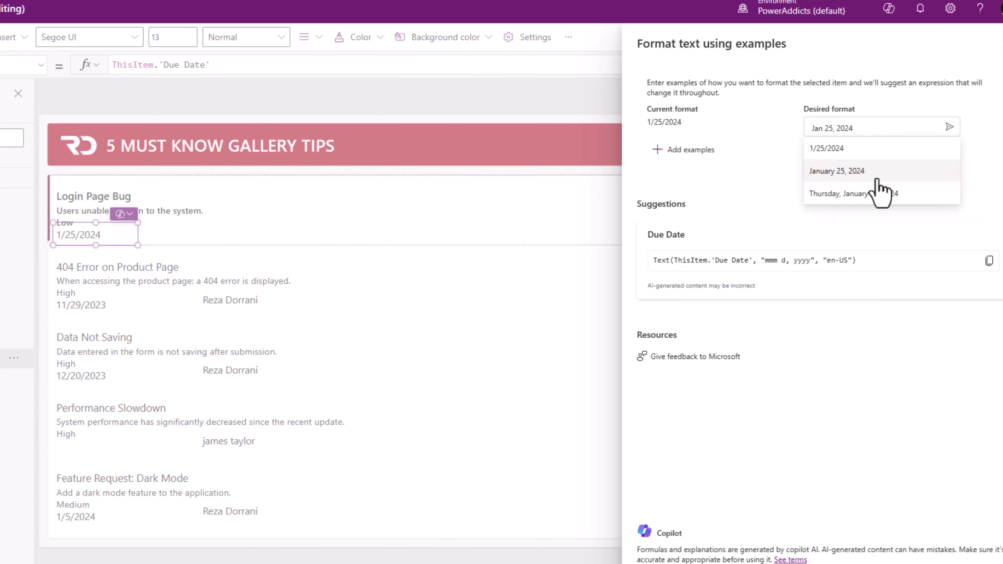
{"action": "key", "text": "super+period"}
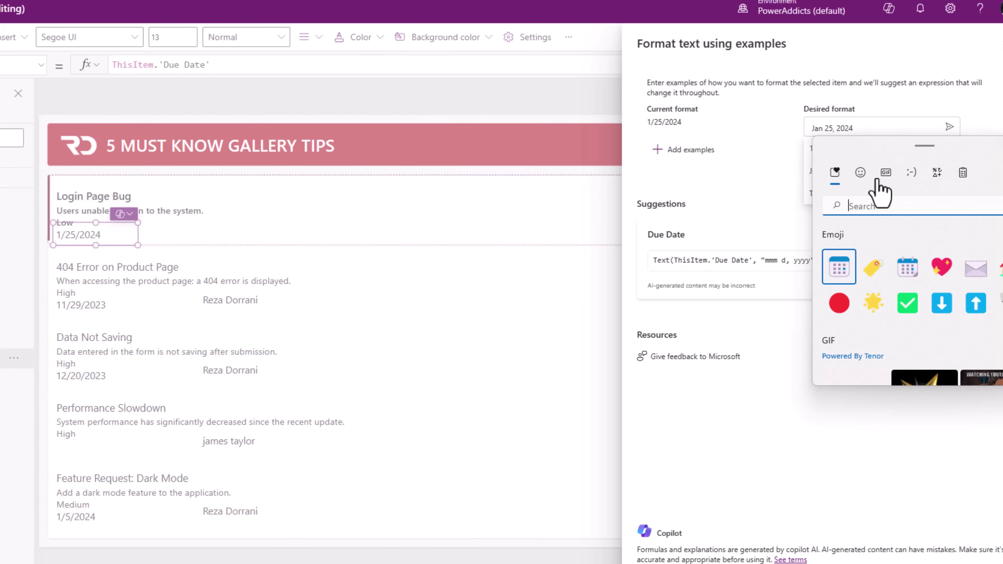
{"action": "left_click", "coordinate": [839, 265]}
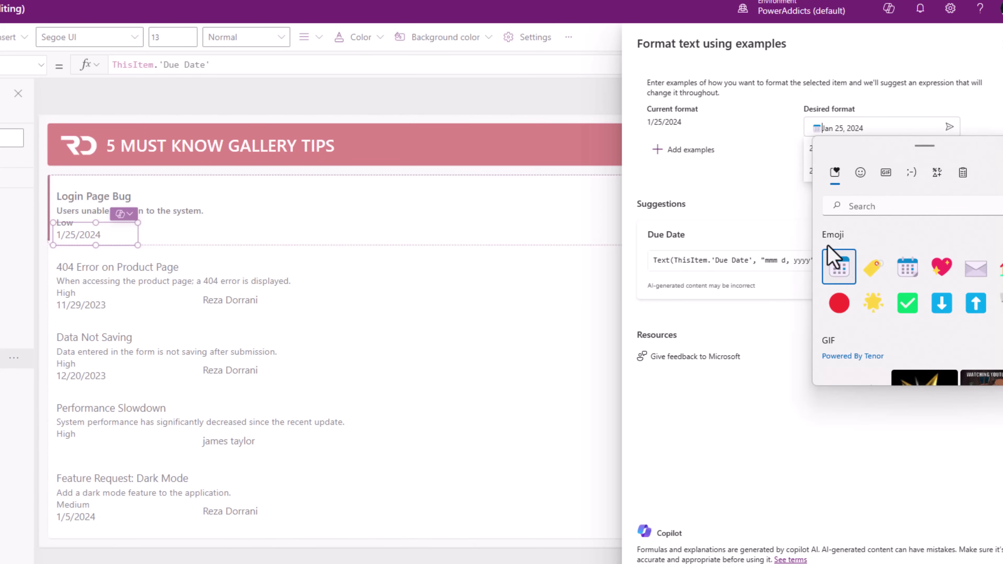
{"action": "key", "text": "Return"}
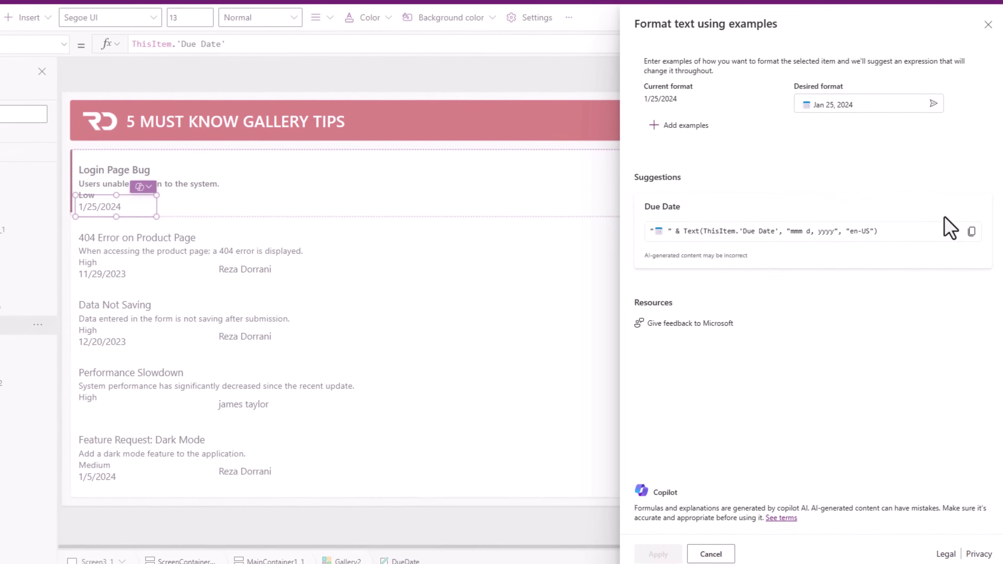
- Apply Copilot's suggested Due Date expression to the DueDate label and close the text formatting
{"action": "left_click", "coordinate": [711, 223]}
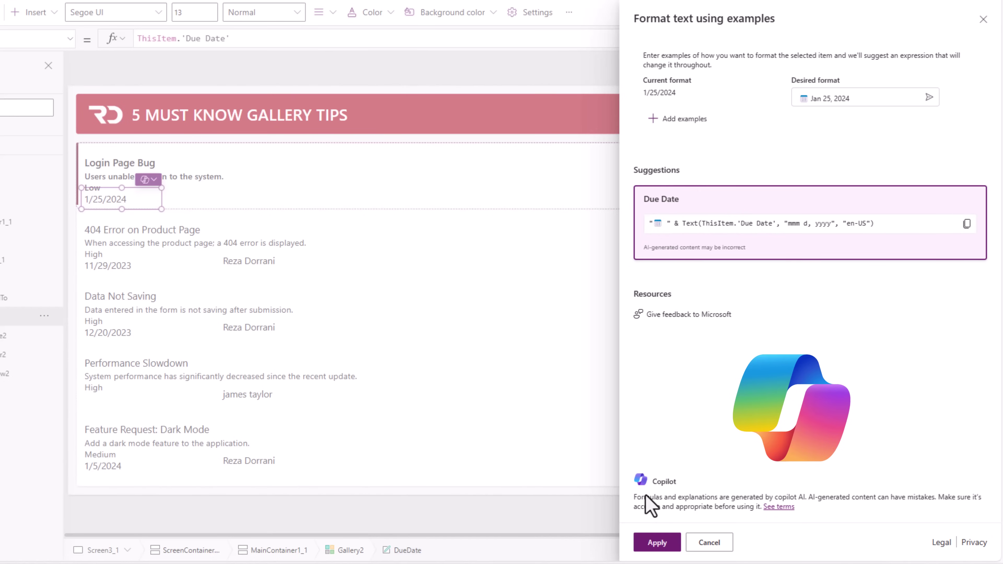
{"action": "left_click", "coordinate": [664, 544]}
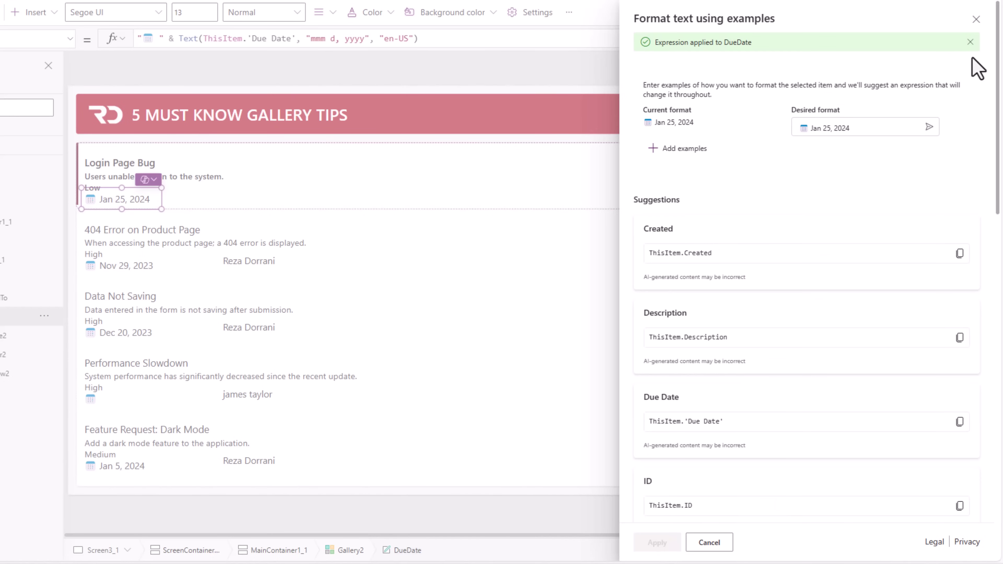
{"action": "left_click", "coordinate": [982, 19]}
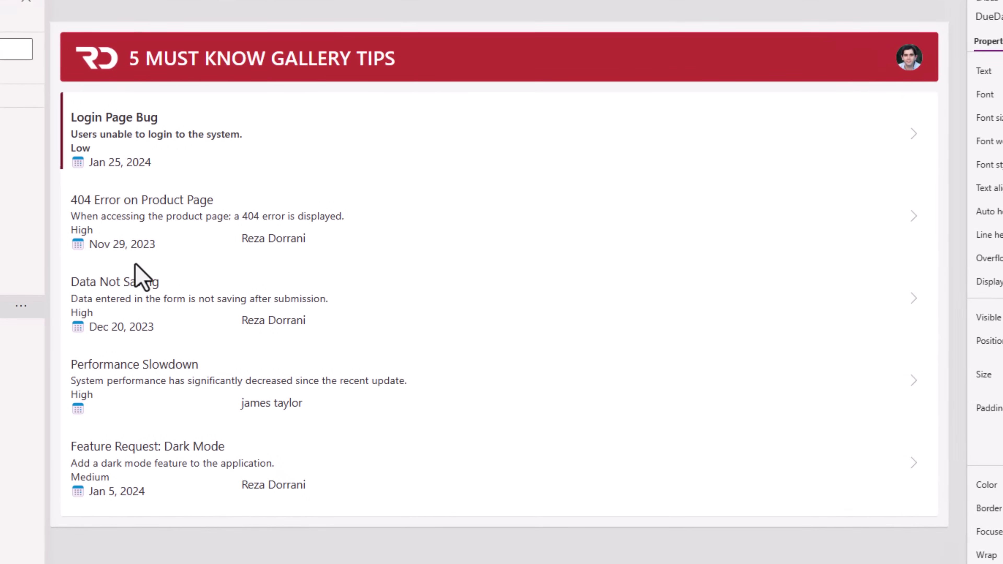
{"action": "key", "text": "F5"}
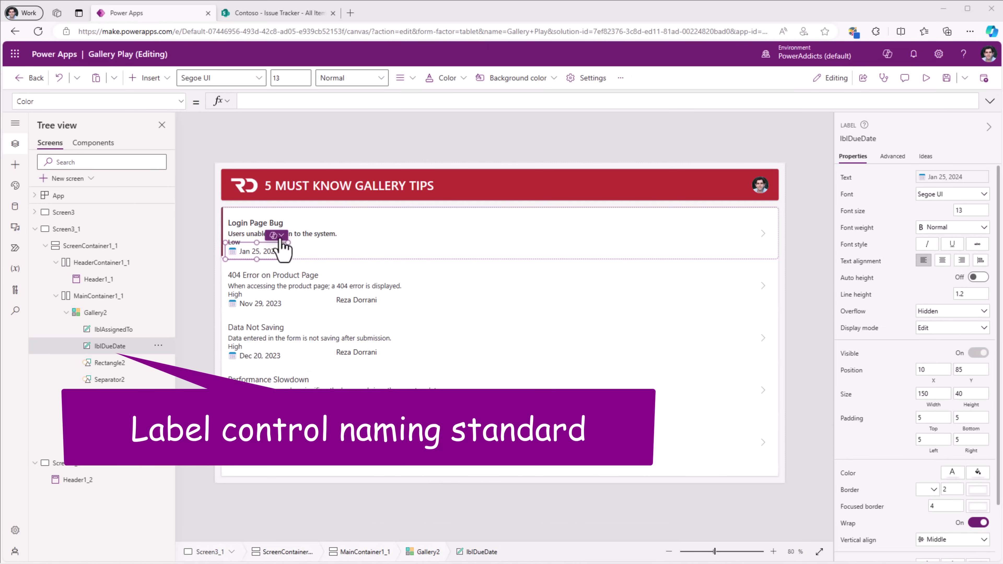
- Apply Copilot conditional formatting to the lblDueDate label using the prompt "if due date is blank then hide"
{"action": "left_click", "coordinate": [281, 237]}
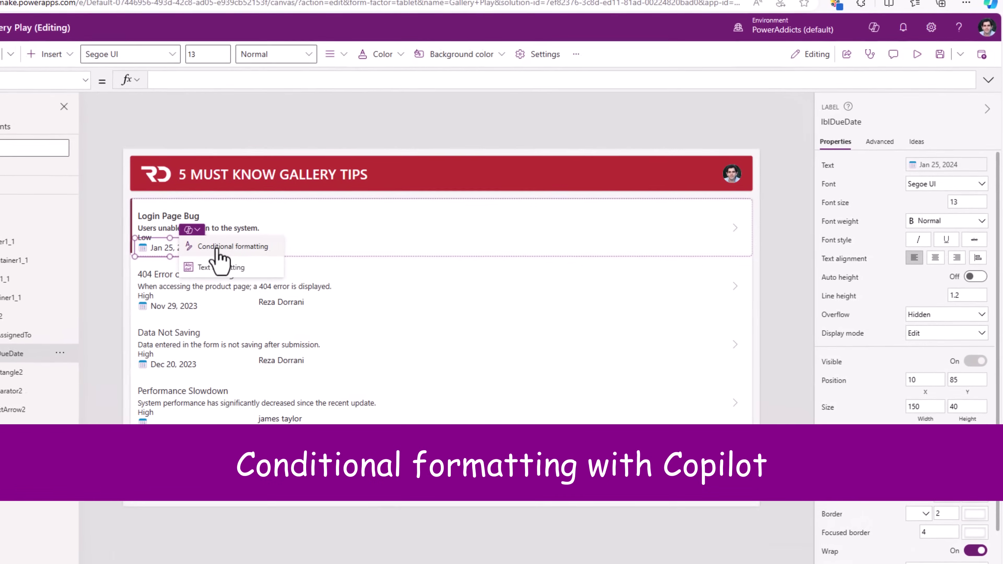
{"action": "left_click", "coordinate": [217, 249]}
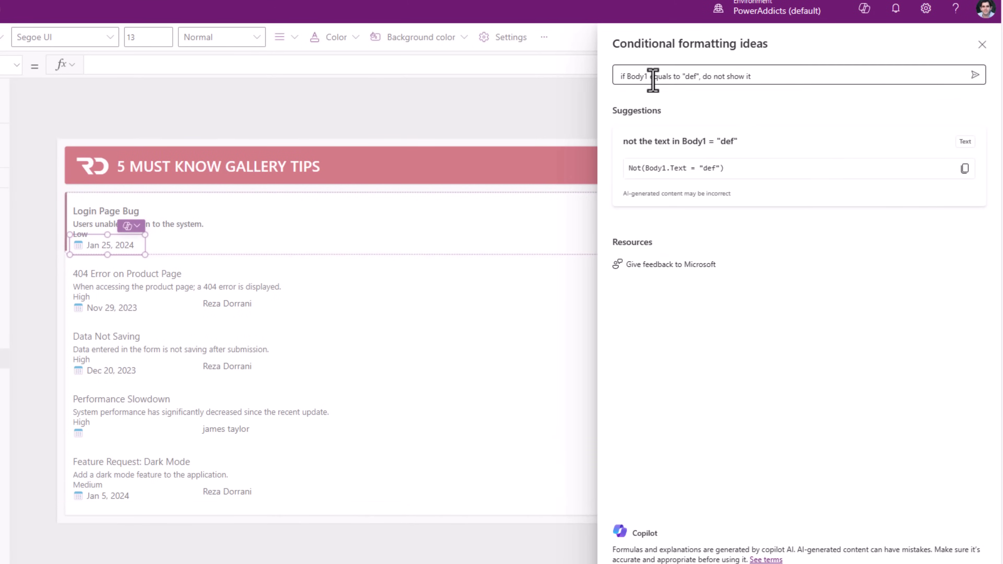
{"action": "left_click", "coordinate": [627, 77]}
{"action": "left_click_drag", "start_coordinate": [624, 76], "coordinate": [938, 79]}
{"action": "type", "text": "if due date"}
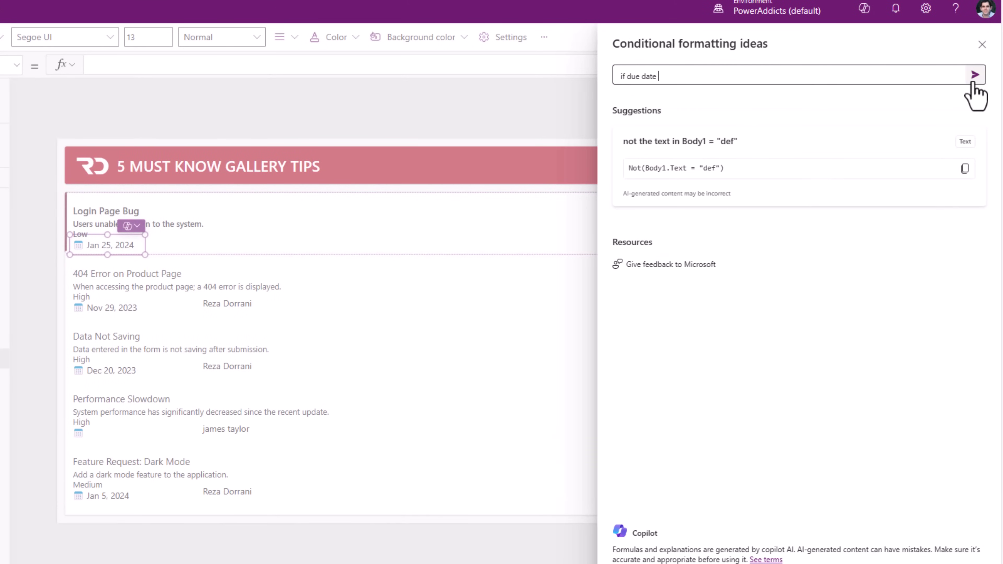
{"action": "left_click", "coordinate": [974, 75]}
{"action": "type", "text": "date is blank then hide"}
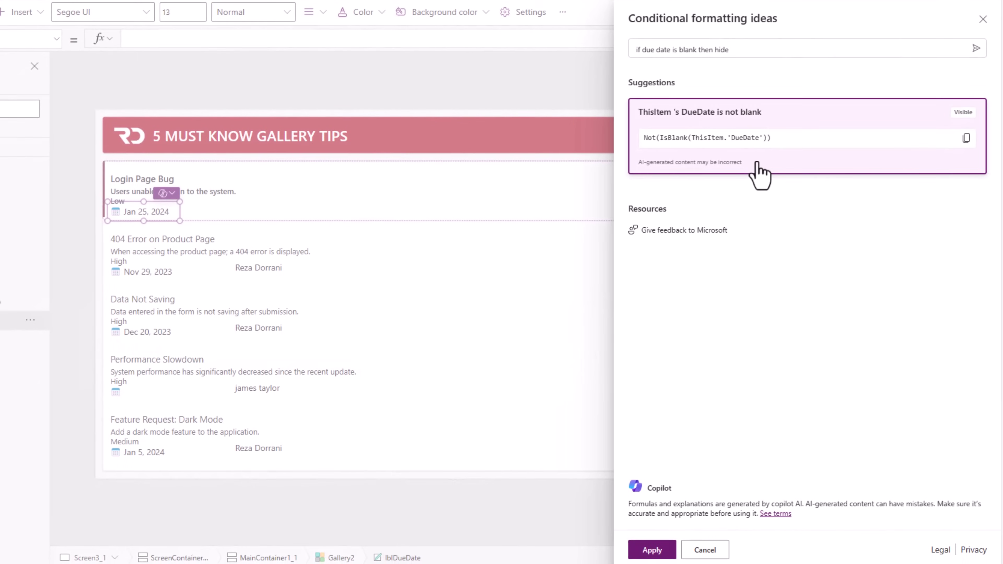
{"action": "left_click", "coordinate": [651, 550]}
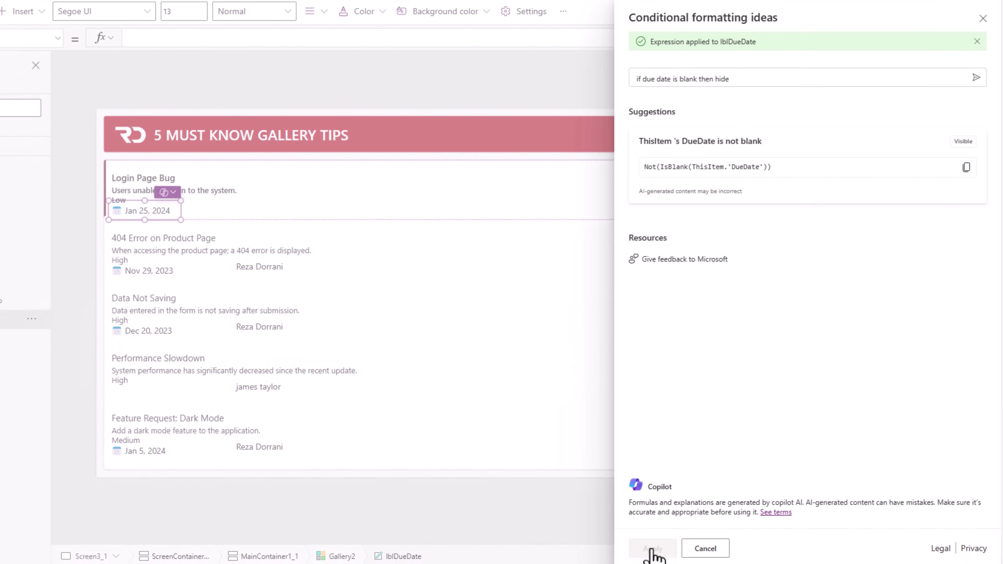
{"action": "left_click", "coordinate": [919, 10]}
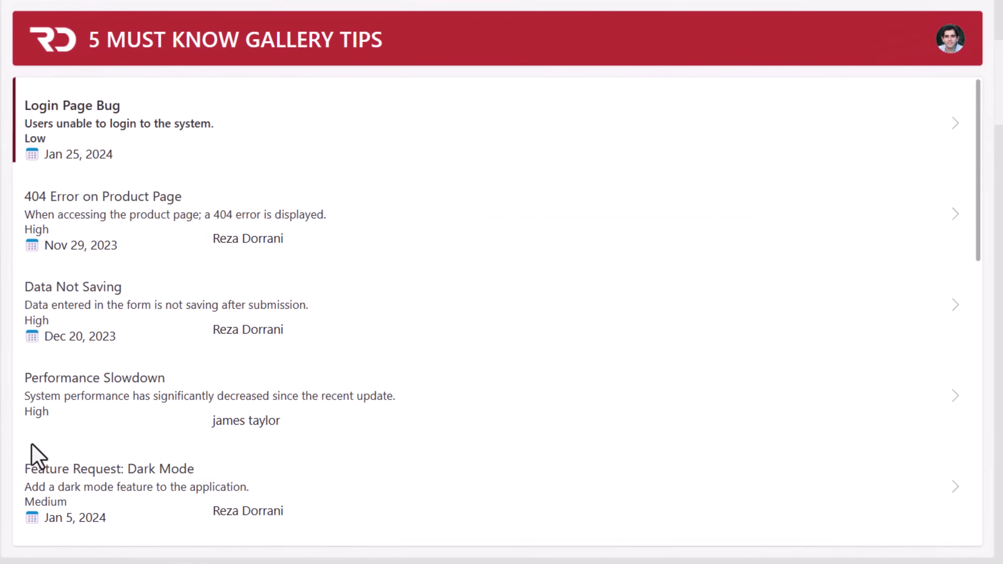
- Request Copilot conditional formatting for the lblDueDate label with the prompt "if due date < today then set color to red"
{"action": "scroll", "coordinate": [31, 444], "scroll_direction": "down", "scroll_amount": 3}
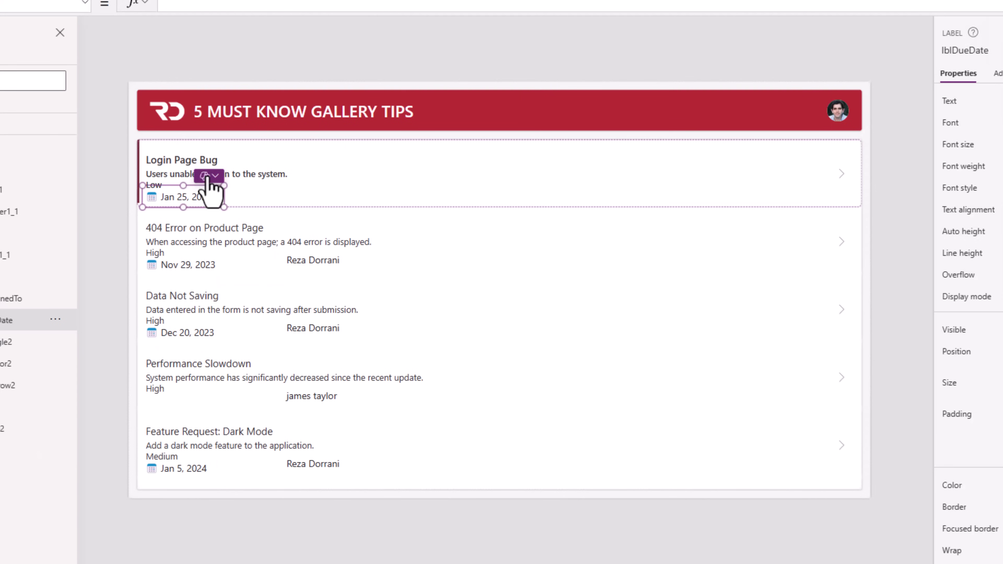
{"action": "left_click", "coordinate": [213, 177]}
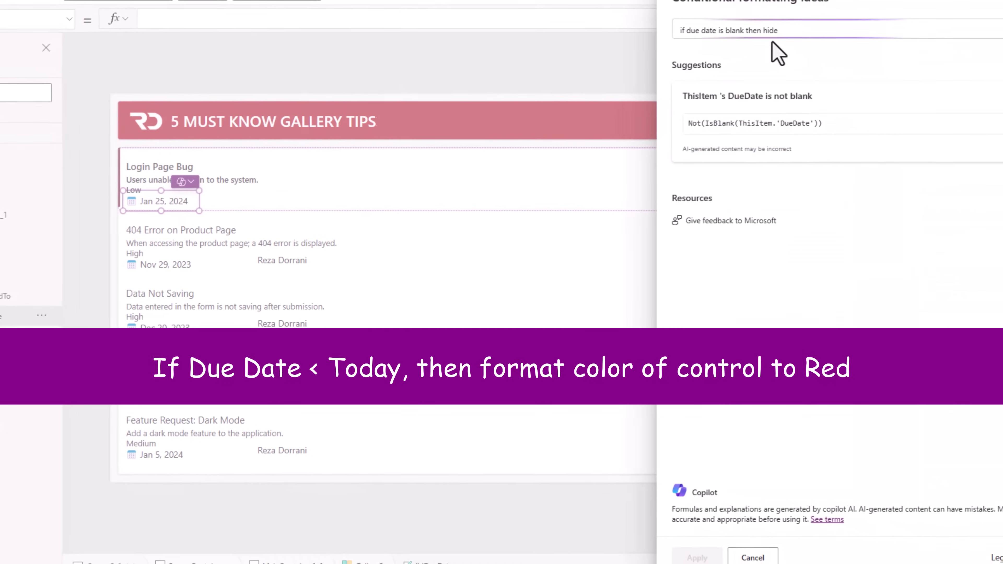
{"action": "left_click", "coordinate": [685, 41]}
{"action": "left_click_drag", "start_coordinate": [685, 41], "coordinate": [850, 44]}
{"action": "key", "text": "BackSpace"}
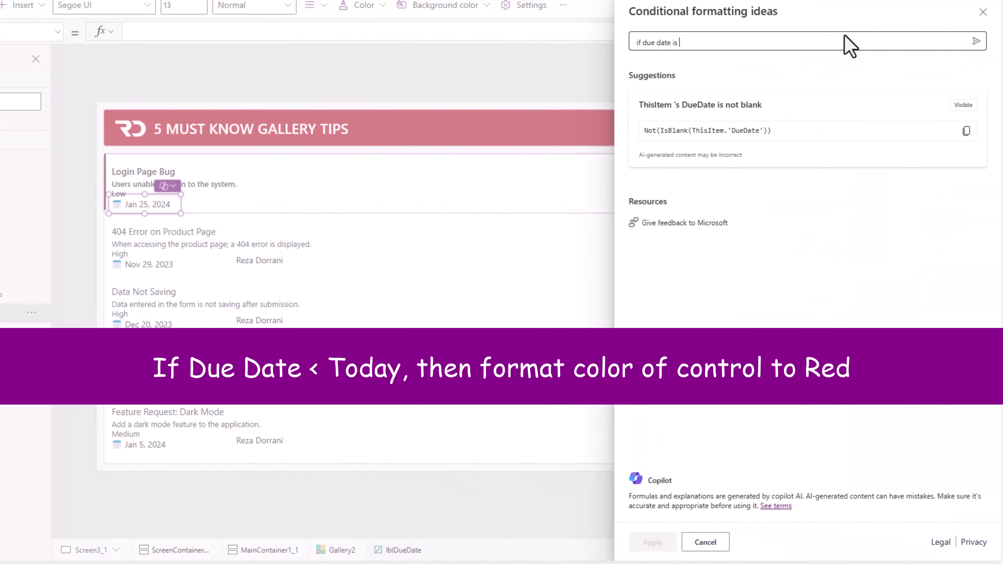
{"action": "type", "text": "< today then set color to r"}
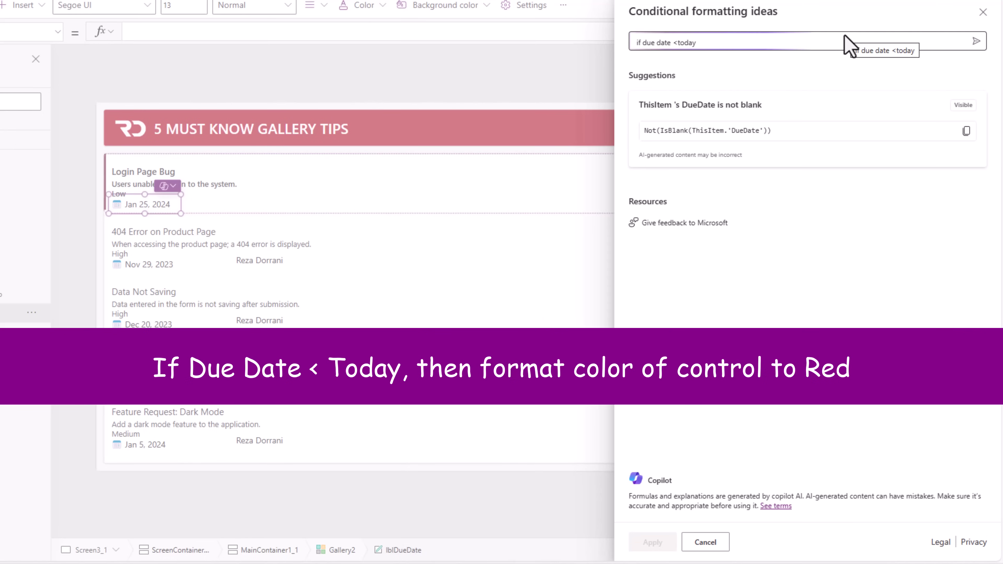
{"action": "type", "text": "ed"}
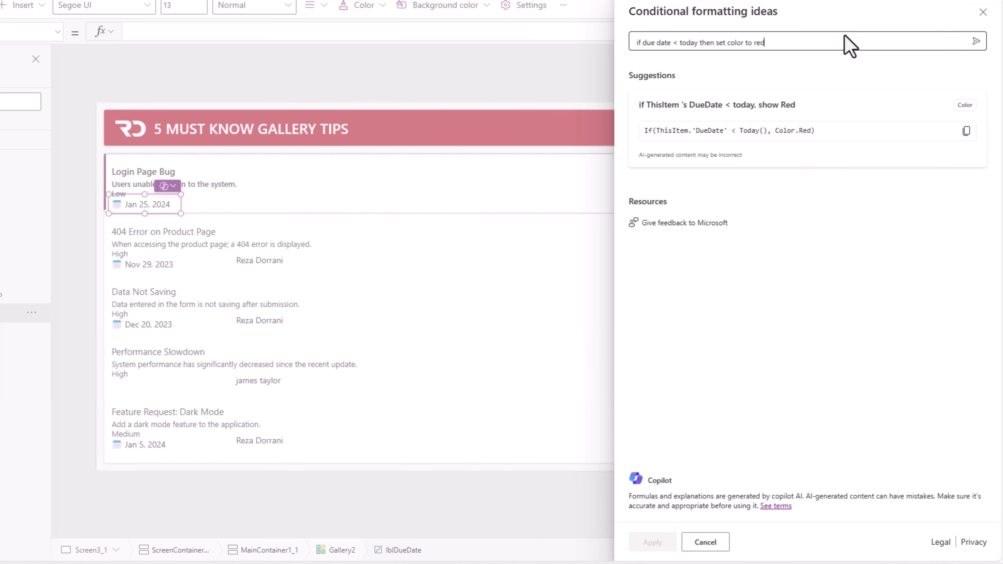
- Apply Copilot's suggested red color expression to lblDueDate, close the conditional formatting ideas and preview the gallery
{"action": "left_click", "coordinate": [900, 134]}
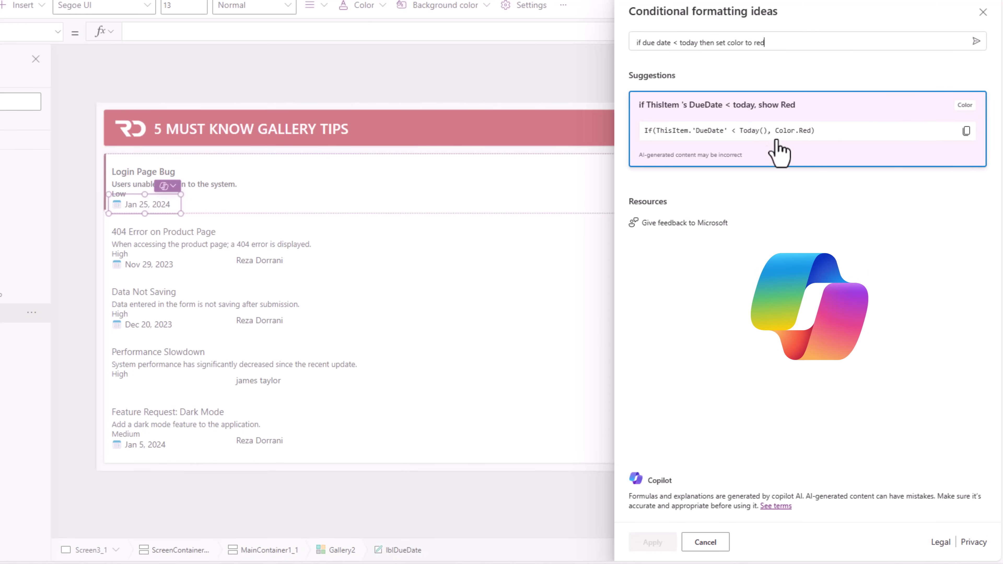
{"action": "left_click", "coordinate": [802, 160]}
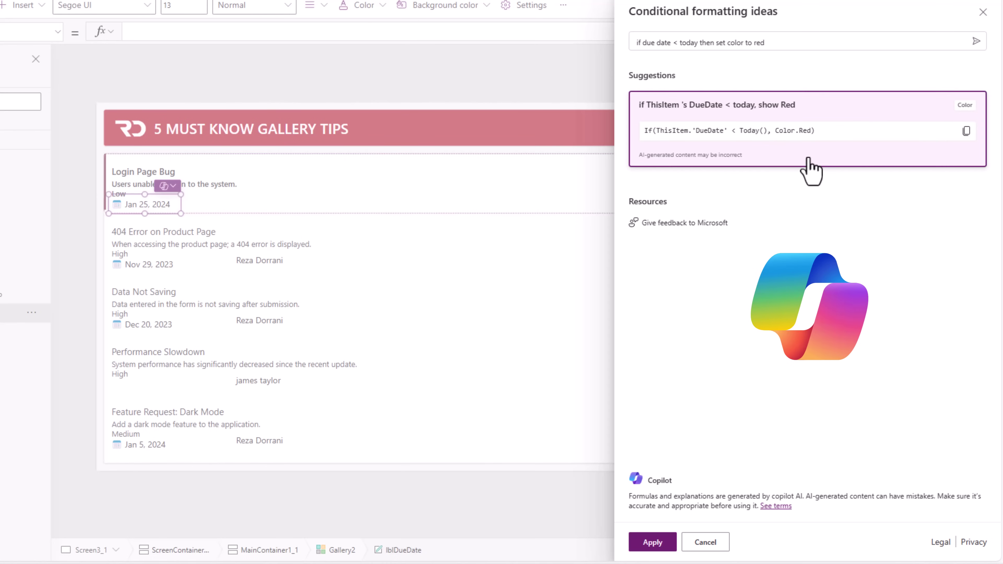
{"action": "left_click", "coordinate": [653, 542]}
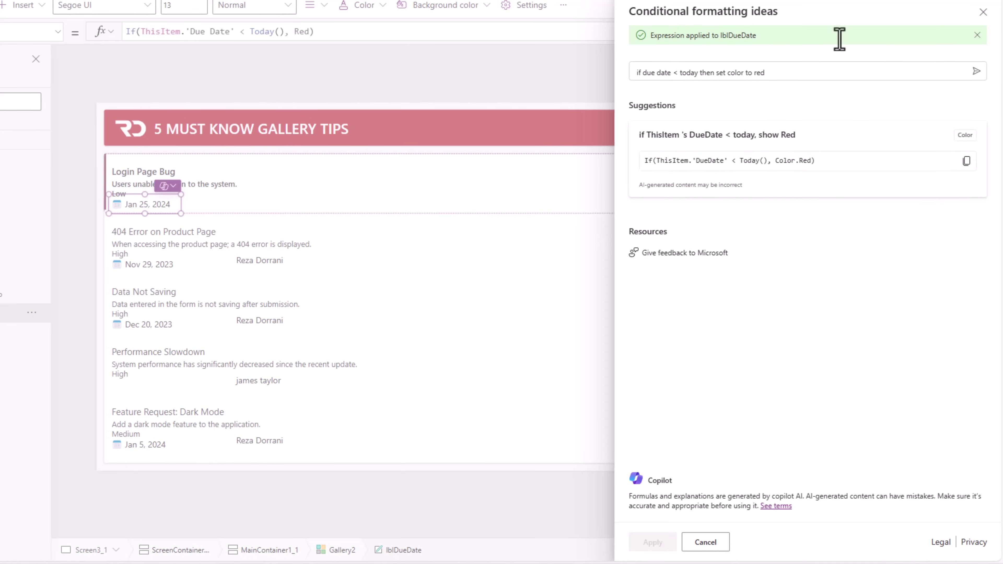
{"action": "left_click", "coordinate": [983, 12]}
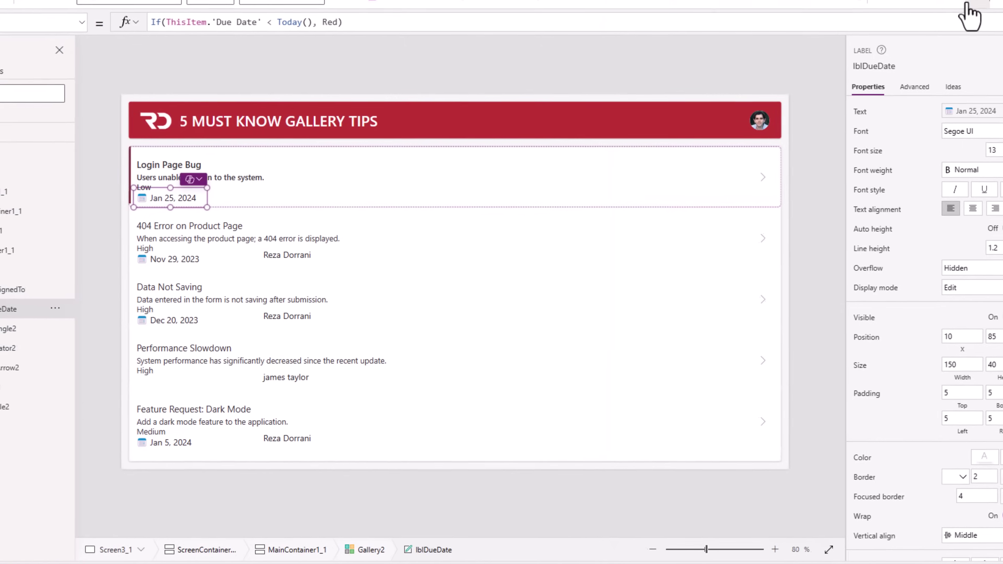
{"action": "left_click", "coordinate": [967, 3]}
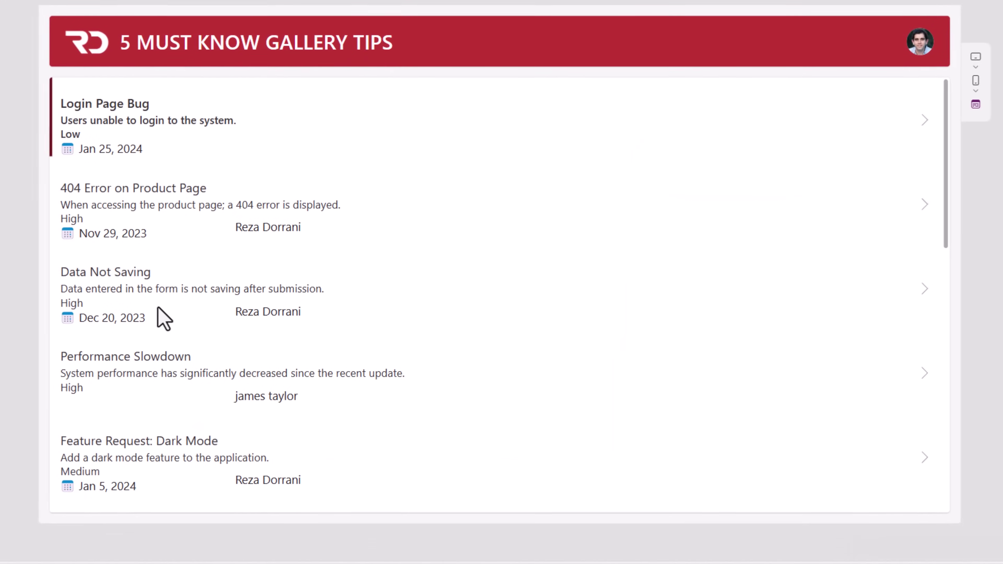
{"action": "scroll", "coordinate": [162, 318], "scroll_direction": "down", "scroll_amount": 6}
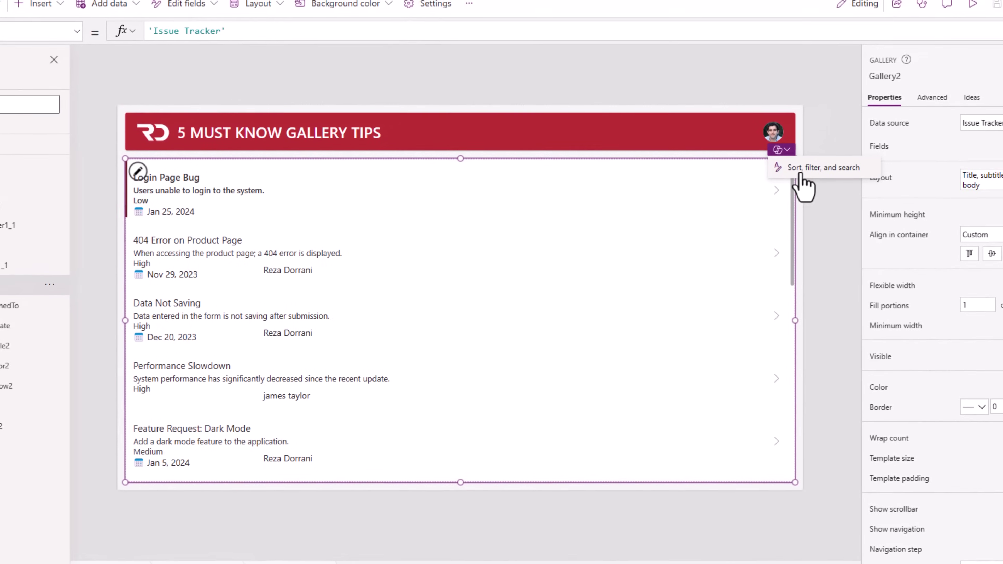
- Ask Copilot on Gallery2 to "Sort 'Issue Tracker' by 'Modified' Z to A"
{"action": "left_click", "coordinate": [801, 174]}
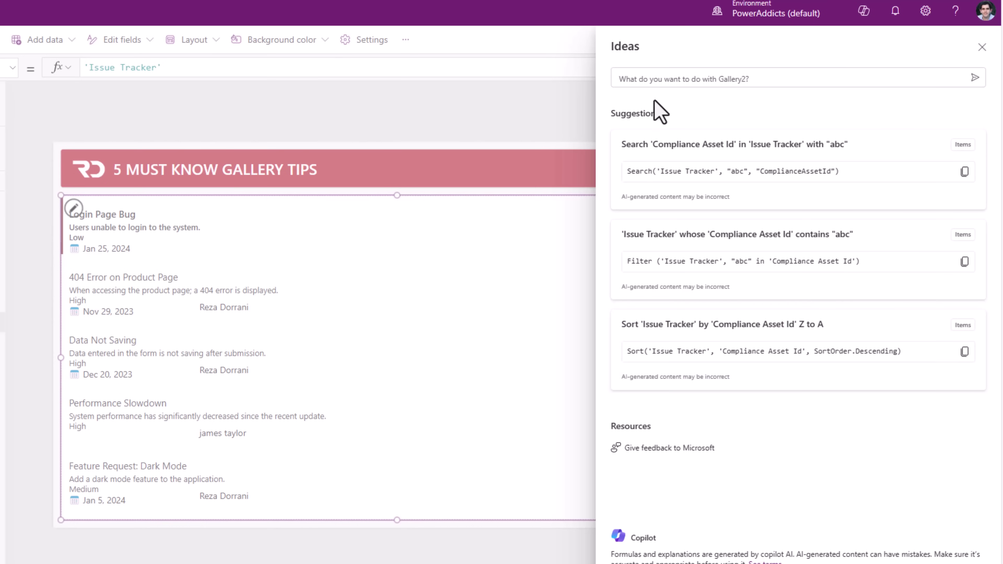
{"action": "left_click", "coordinate": [647, 78]}
{"action": "type", "text": "sort"}
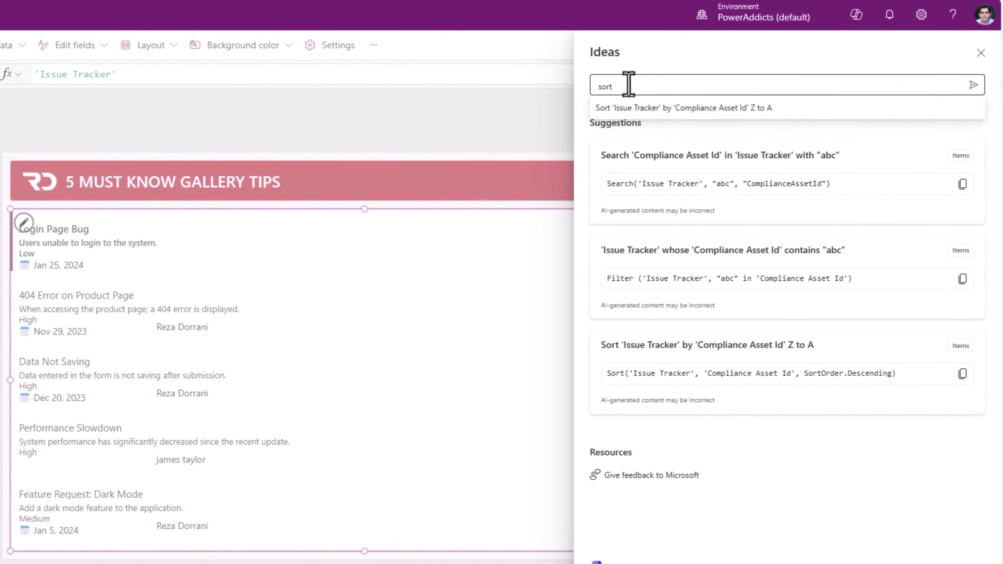
{"action": "key", "text": "Down"}
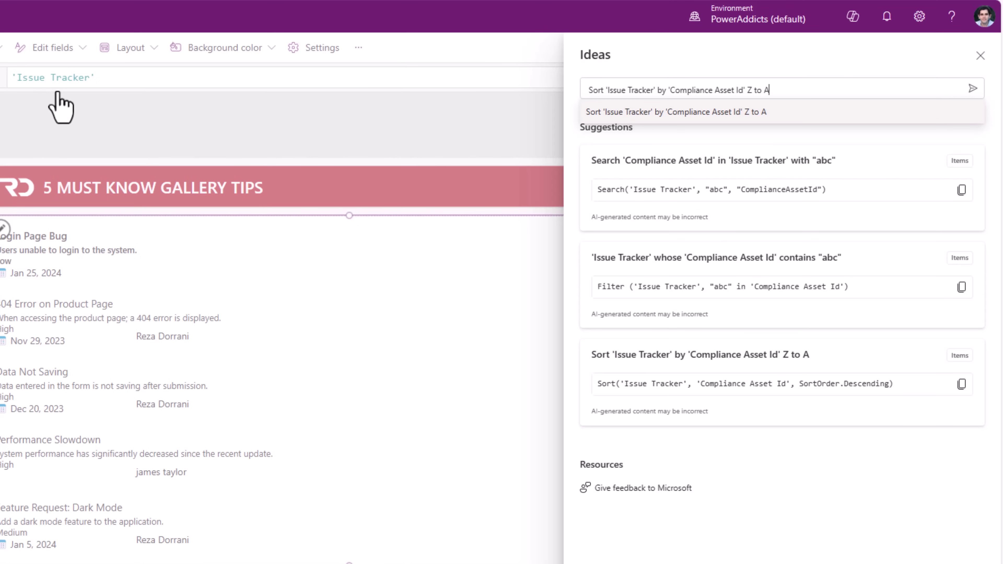
{"action": "left_click_drag", "start_coordinate": [671, 90], "coordinate": [741, 91]}
{"action": "type", "text": "Modified"}
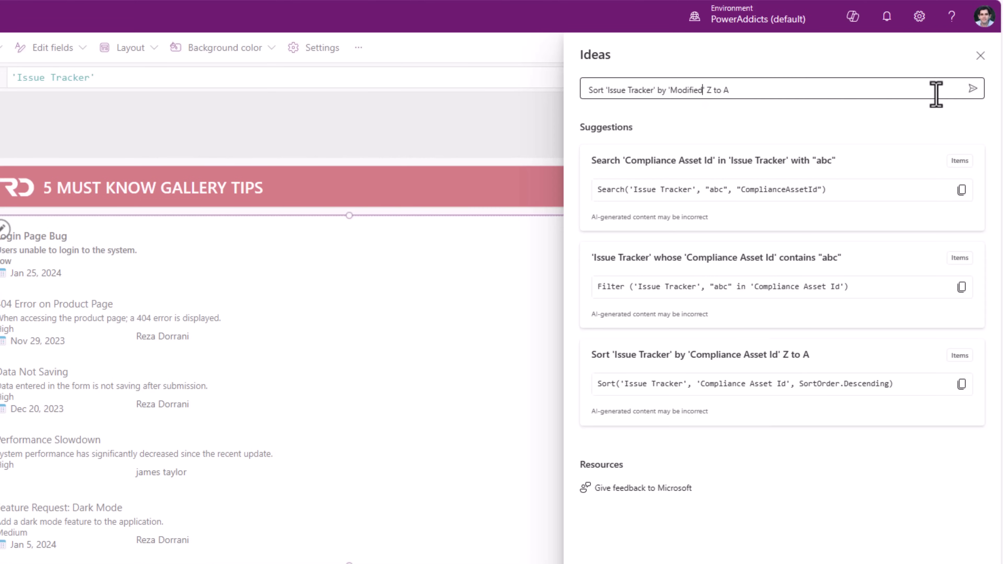
{"action": "left_click", "coordinate": [970, 94]}
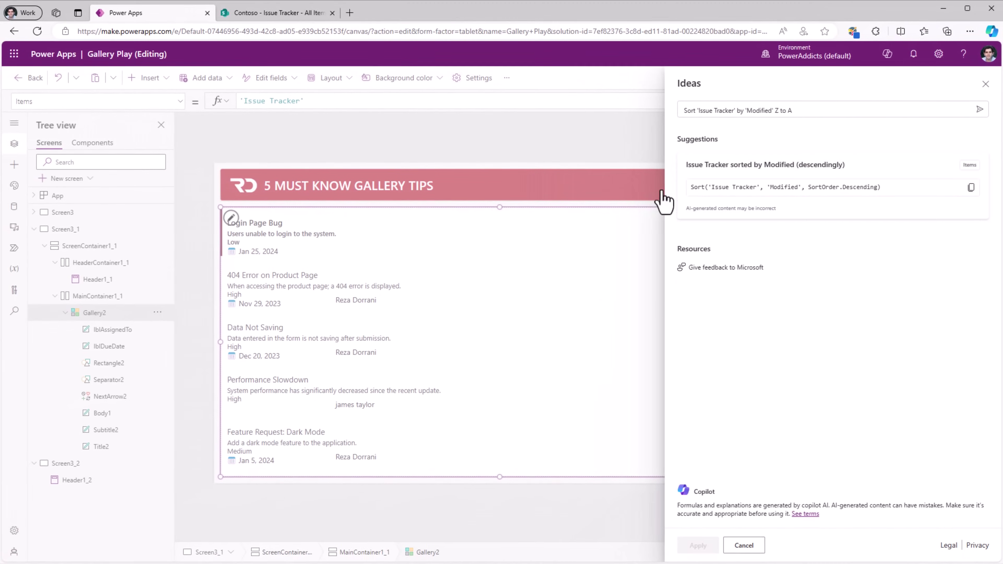
- Apply Copilot's descending Modified sort expression to Gallery2, close the ideas and exit the app preview
{"action": "left_click", "coordinate": [808, 210]}
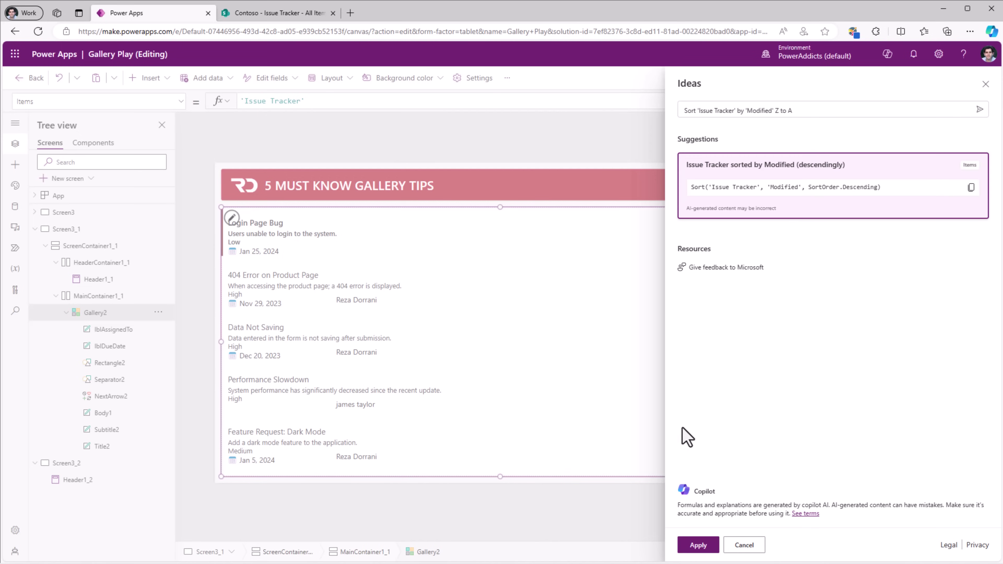
{"action": "left_click", "coordinate": [698, 547]}
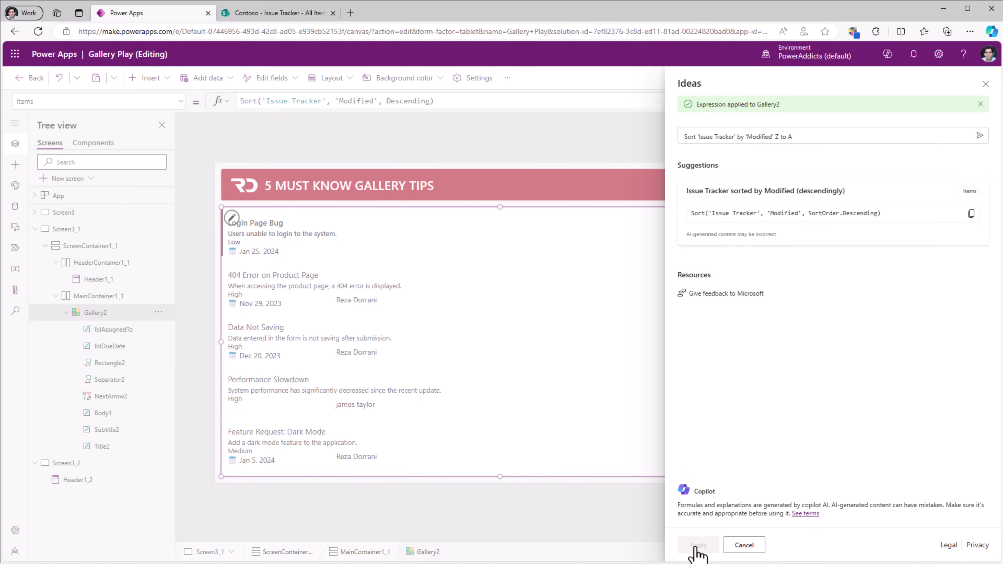
{"action": "left_click", "coordinate": [985, 84]}
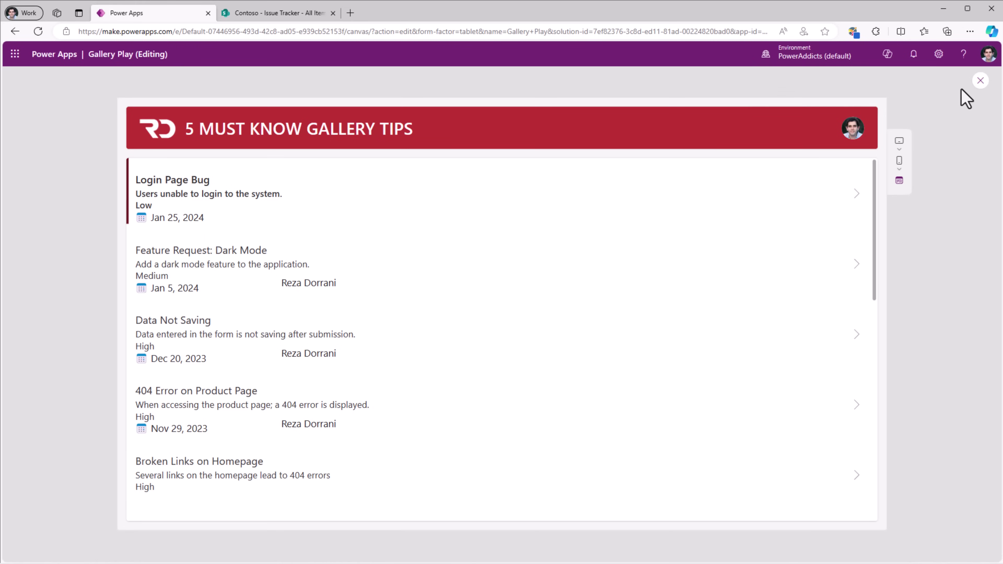
{"action": "left_click", "coordinate": [980, 81]}
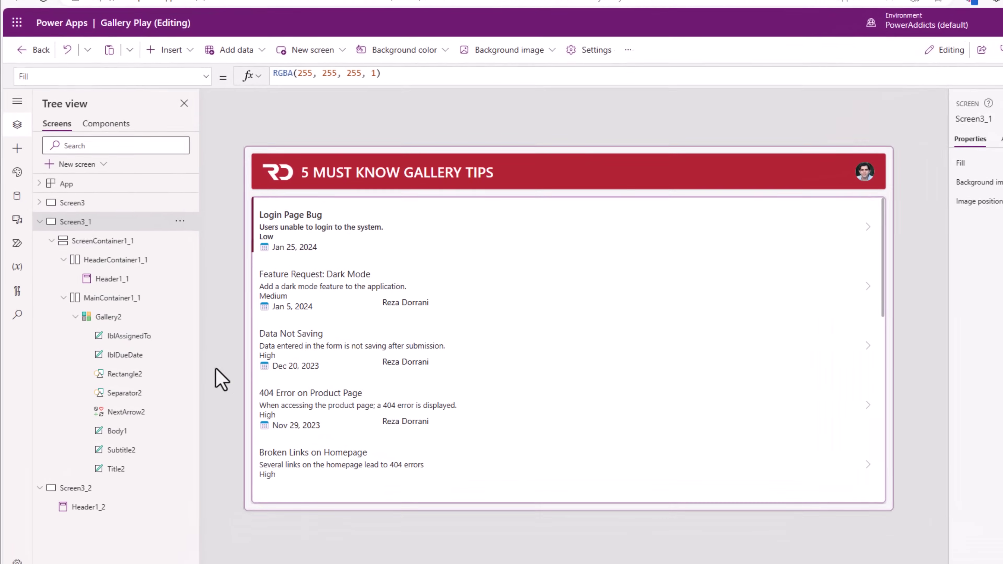
- Set Gallery2's Default property to {} and test selecting issues in the app preview
{"action": "left_click", "coordinate": [109, 314]}
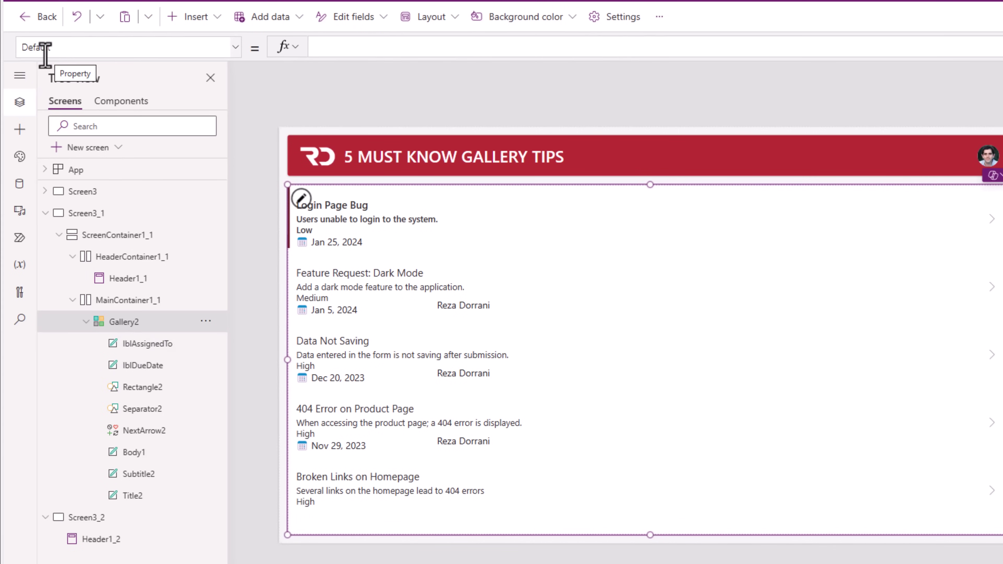
{"action": "type", "text": "{}"}
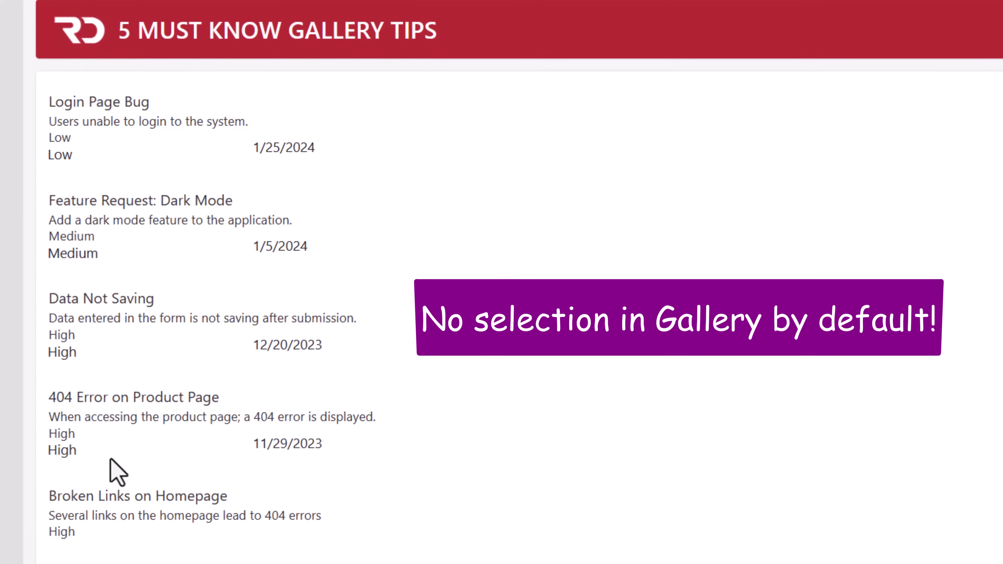
{"action": "left_click", "coordinate": [145, 250]}
{"action": "left_click", "coordinate": [129, 137]}
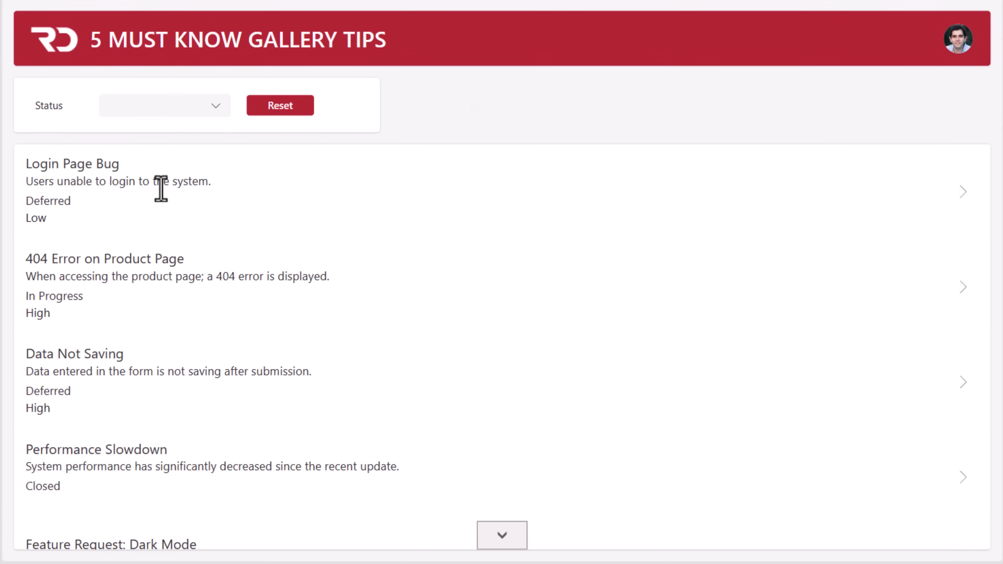
- Test the issue edit form by selecting issues, then set the 404 Error on Product Page priority to Low and submit it
{"action": "left_click", "coordinate": [148, 188]}
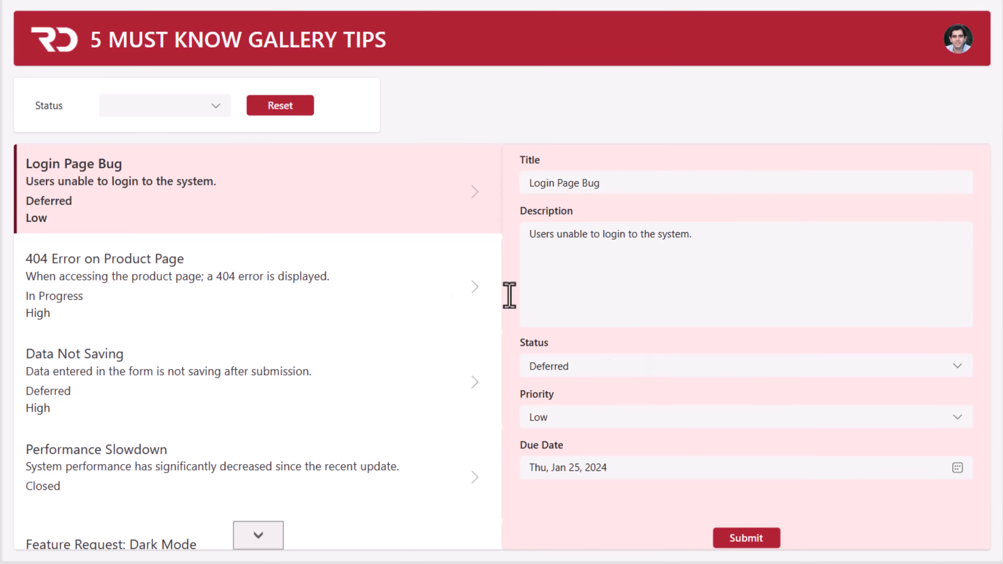
{"action": "left_click", "coordinate": [202, 285]}
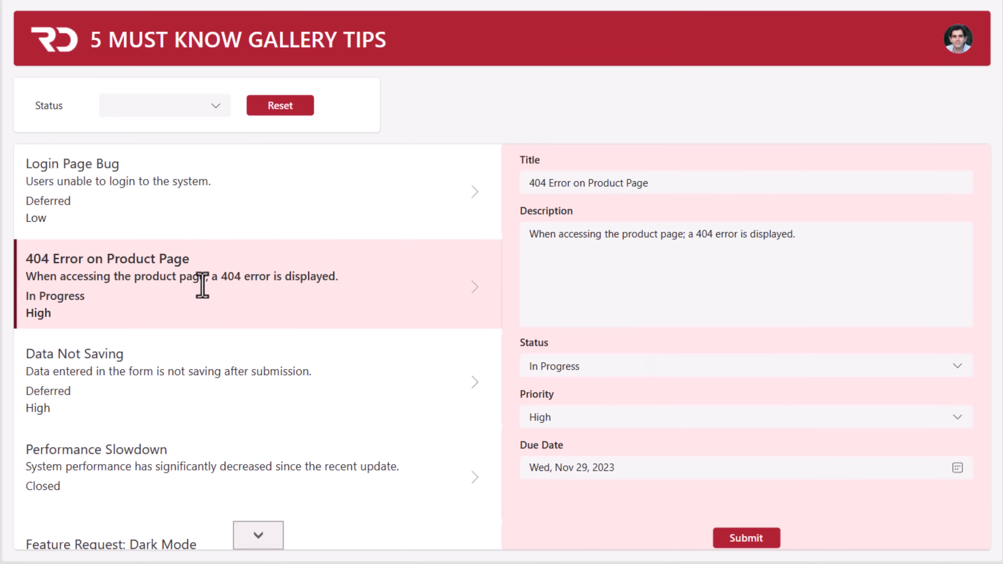
{"action": "left_click", "coordinate": [825, 413]}
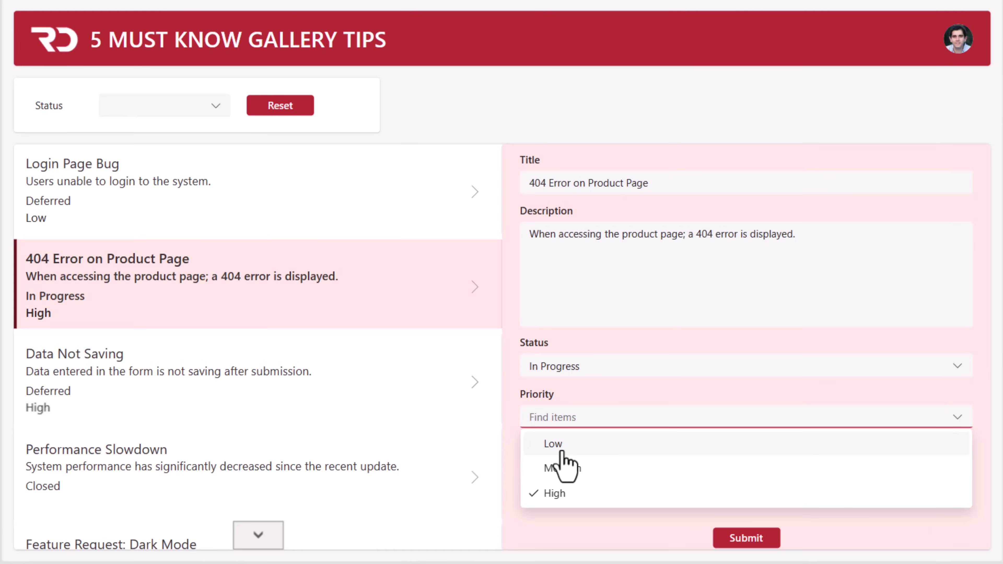
{"action": "left_click", "coordinate": [555, 446]}
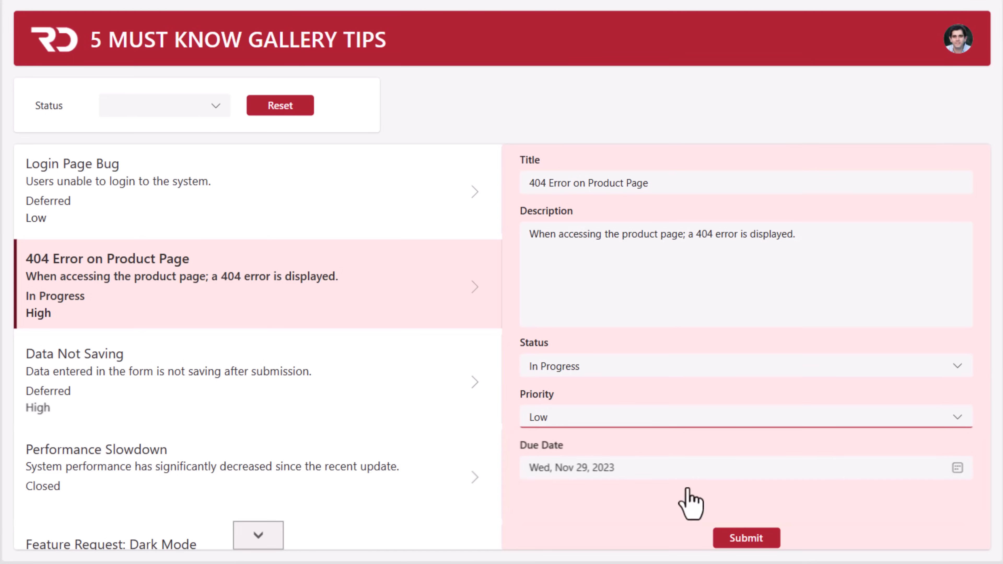
{"action": "left_click", "coordinate": [750, 539]}
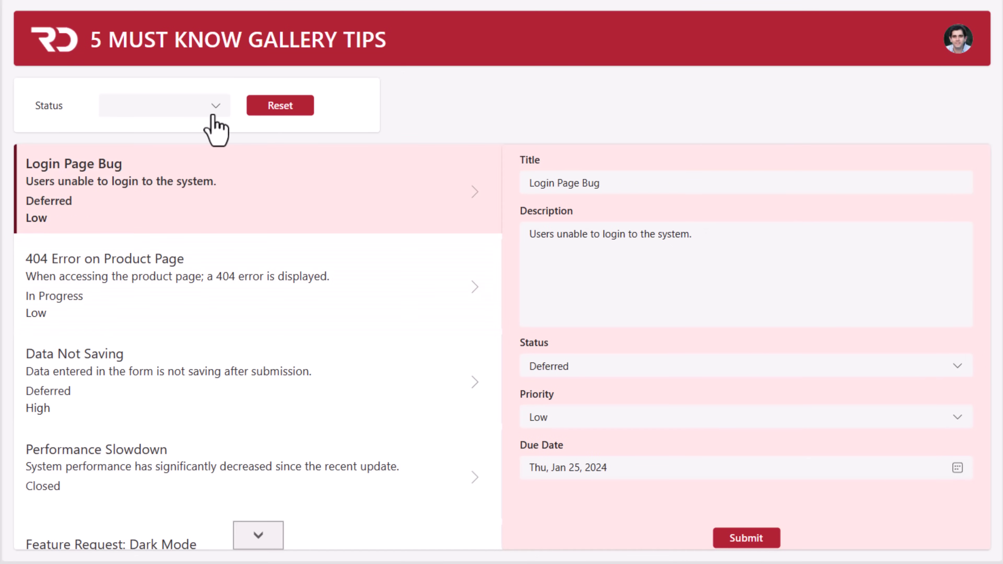
- Filter the issues by the In Progress status and select the 404 Error on Product Page issue
{"action": "left_click", "coordinate": [215, 105]}
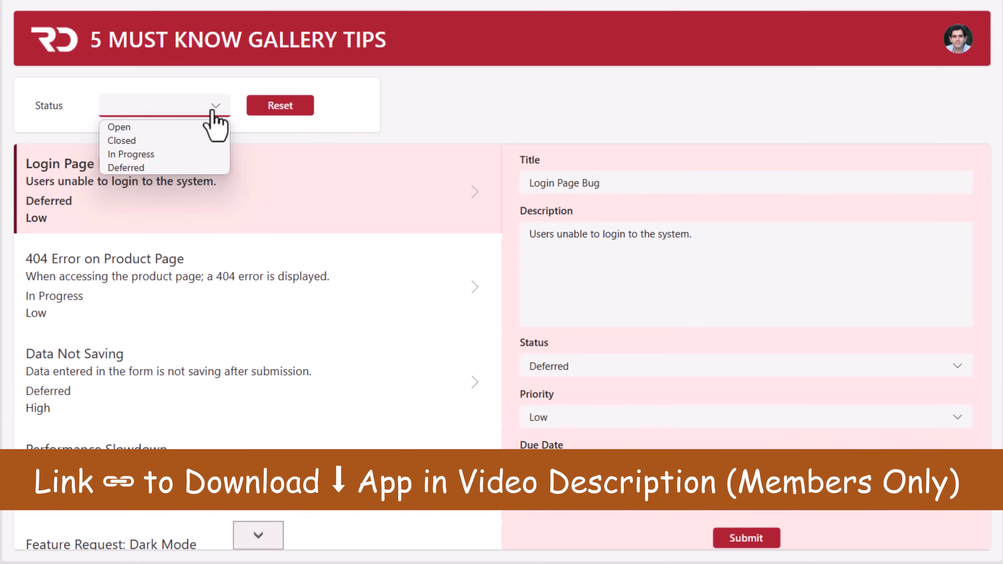
{"action": "left_click", "coordinate": [165, 154]}
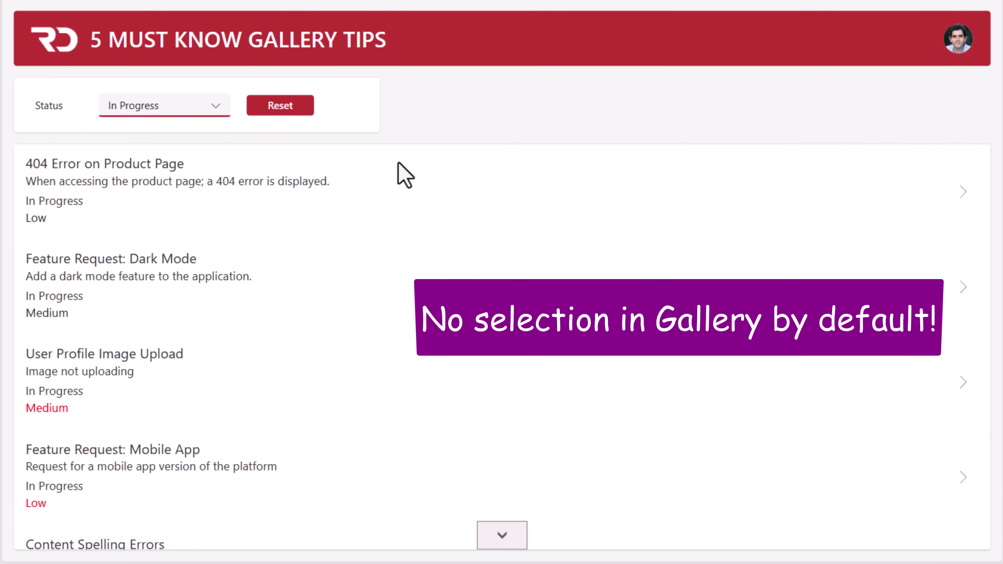
{"action": "left_click", "coordinate": [162, 220]}
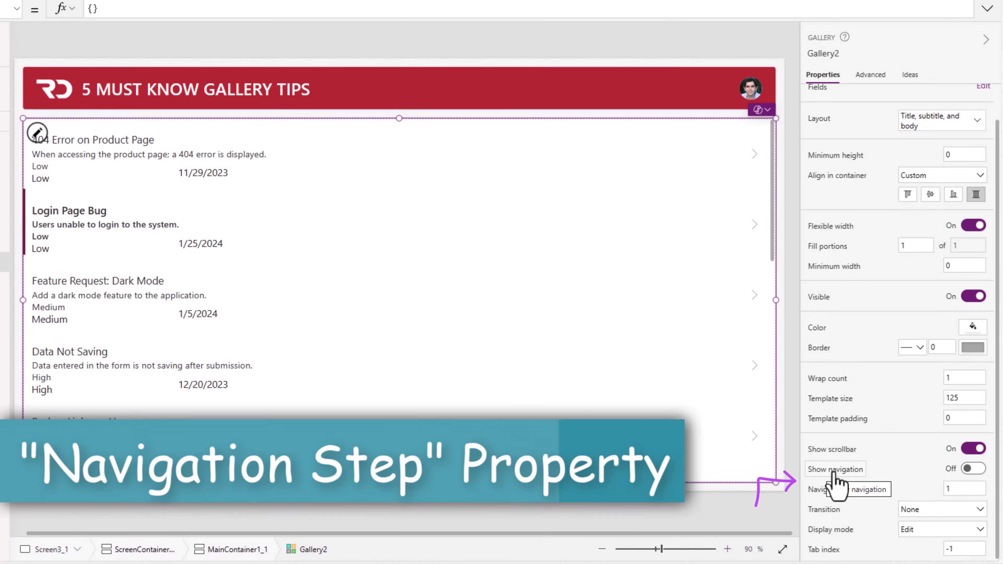
- Turn on Show navigation for Gallery2 and test moving through its items in both directions with the navigation arrows
{"action": "left_click", "coordinate": [970, 471]}
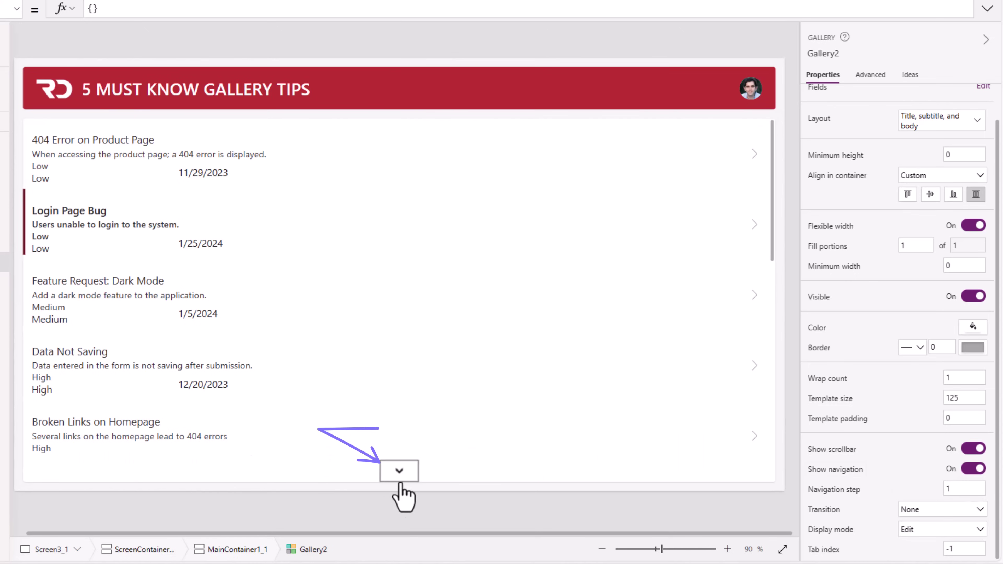
{"action": "left_click", "coordinate": [398, 472]}
{"action": "left_click", "coordinate": [398, 472]}
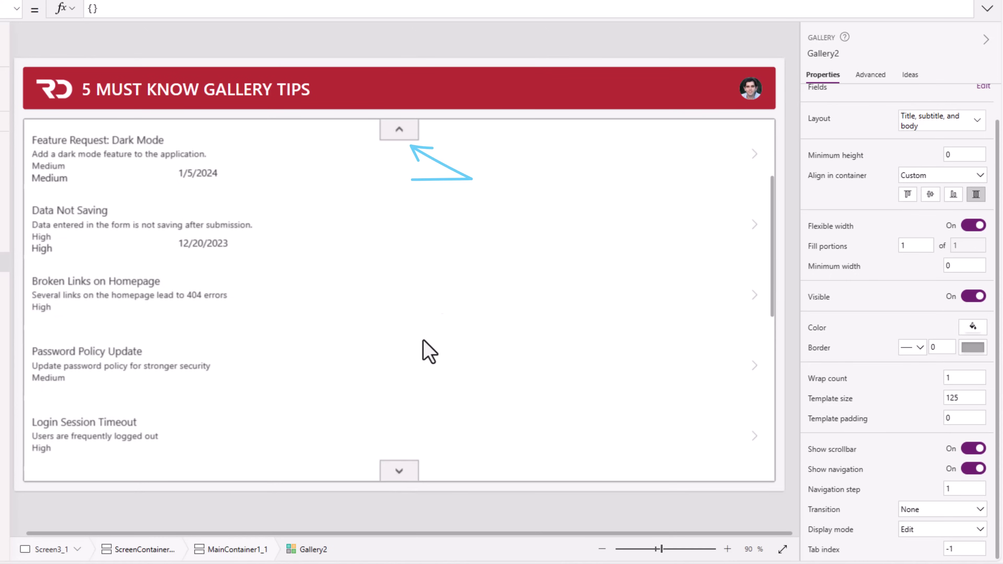
{"action": "left_click", "coordinate": [398, 137]}
{"action": "left_click", "coordinate": [395, 132]}
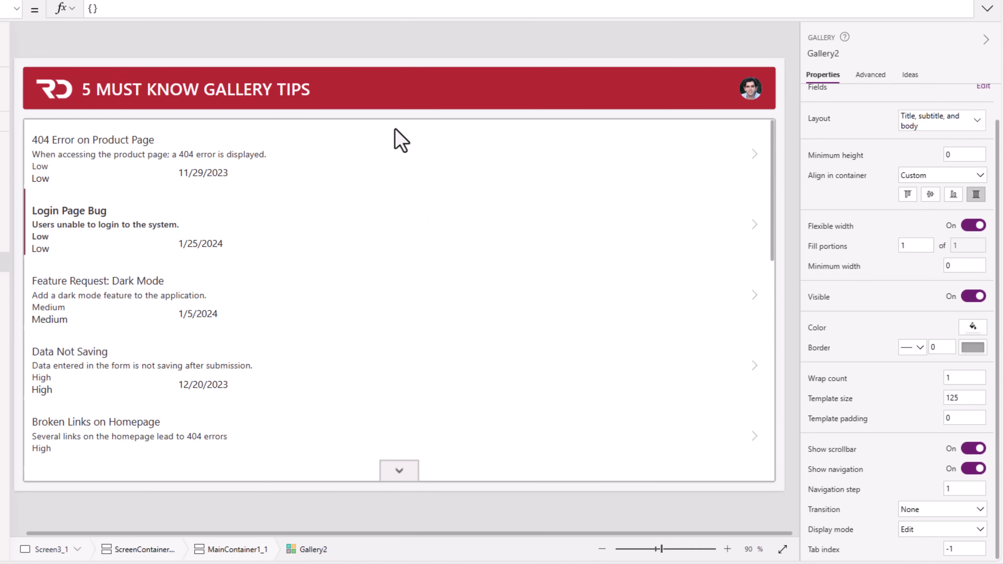
{"action": "left_click_drag", "start_coordinate": [772, 190], "coordinate": [746, 146]}
{"action": "left_click", "coordinate": [401, 471]}
{"action": "left_click", "coordinate": [400, 471]}
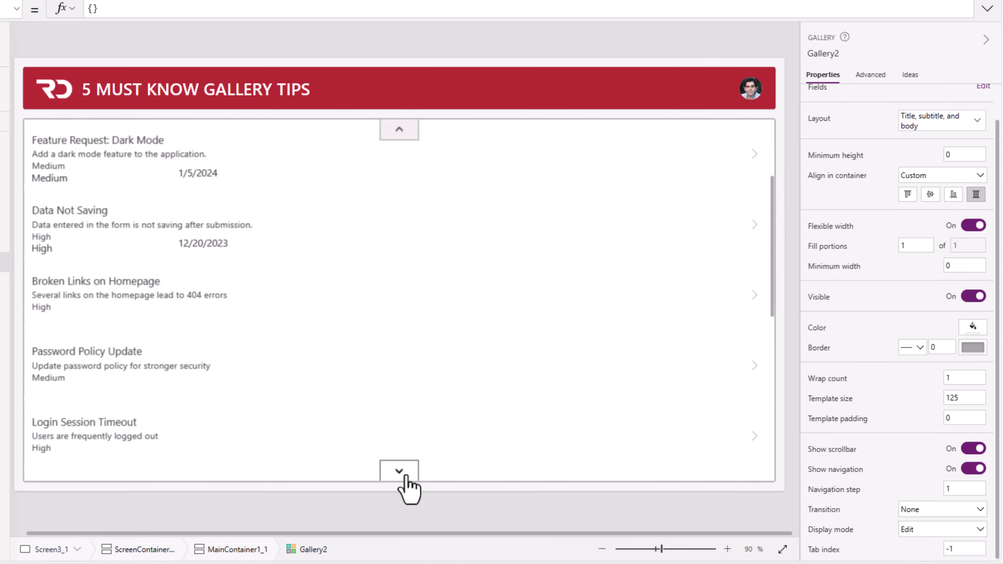
- Test Gallery2's navigation arrows in both directions and turn off Show scrollbar
{"action": "left_click", "coordinate": [401, 471]}
{"action": "left_click", "coordinate": [410, 136]}
{"action": "left_click", "coordinate": [410, 136]}
{"action": "left_click", "coordinate": [410, 136]}
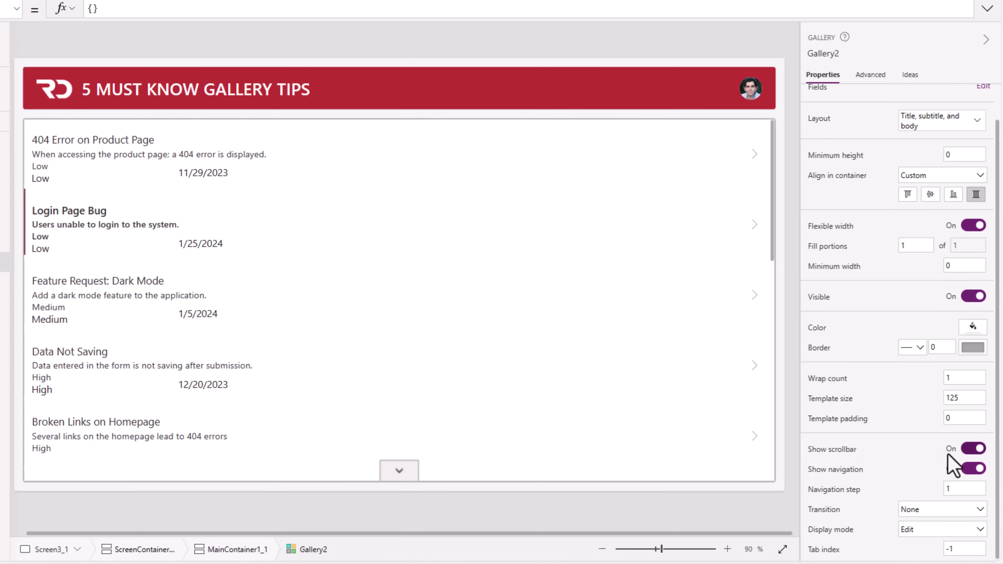
{"action": "left_click", "coordinate": [972, 451]}
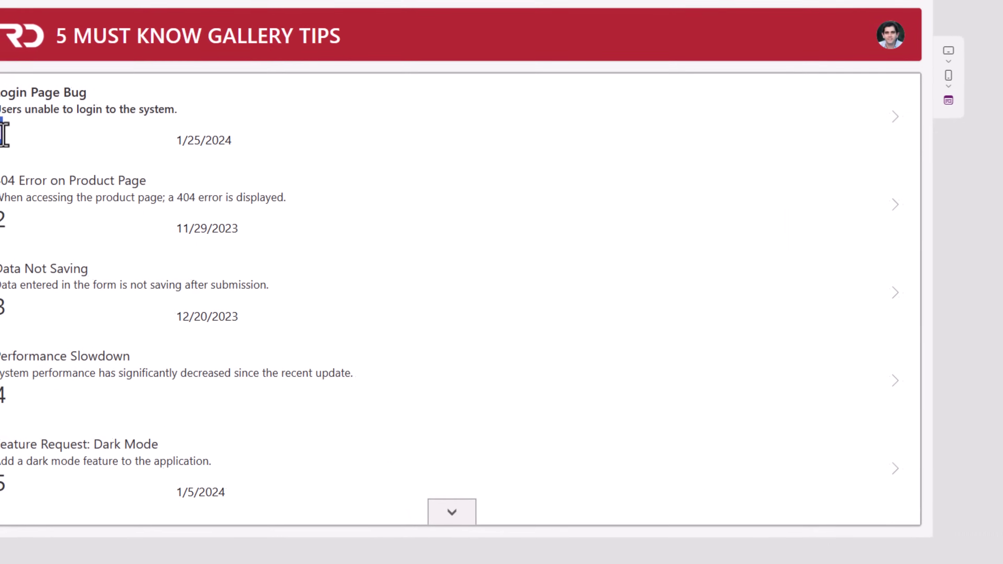
- Test the gallery in the preview by selecting the 404 Error on Product Page issue and stepping forward with the navigation arrow
{"action": "double_click", "coordinate": [30, 129]}
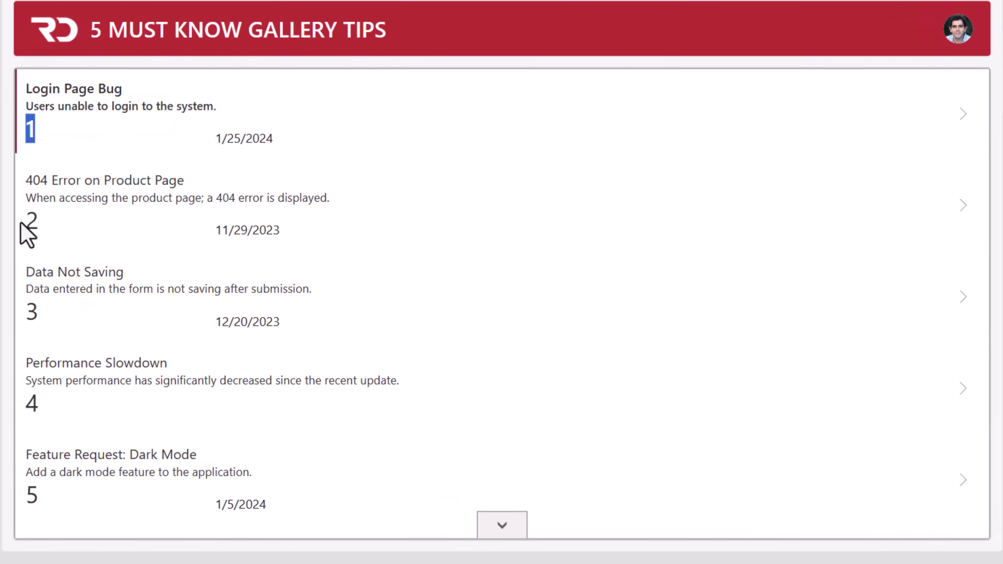
{"action": "left_click", "coordinate": [28, 227]}
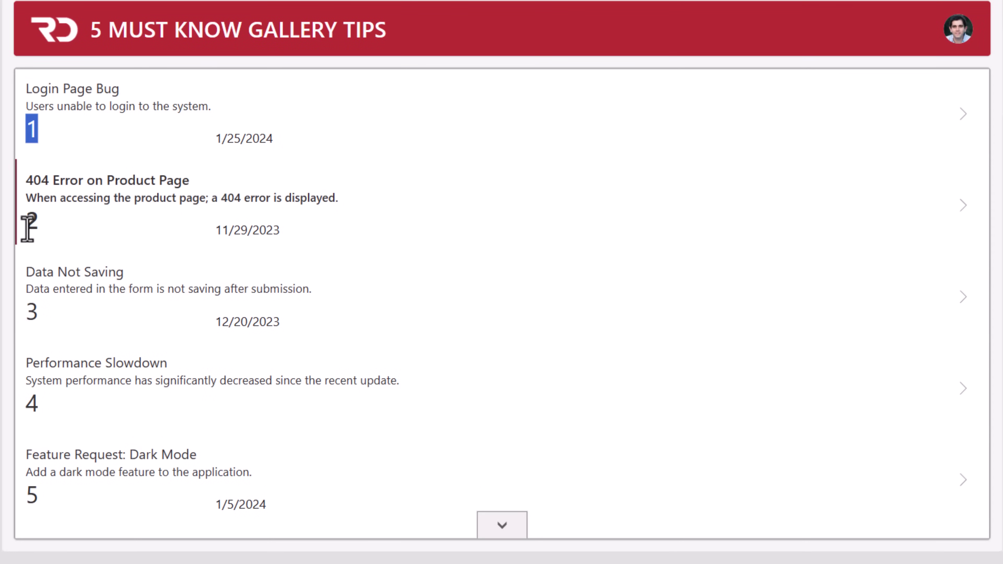
{"action": "left_click", "coordinate": [501, 529]}
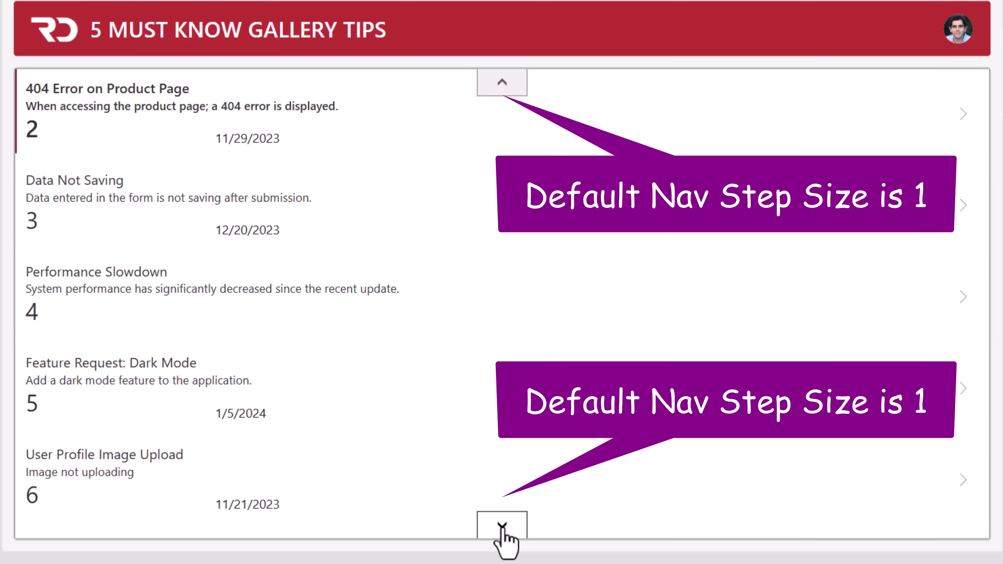
{"action": "left_click", "coordinate": [502, 529]}
{"action": "left_click", "coordinate": [502, 528]}
{"action": "left_click", "coordinate": [502, 529]}
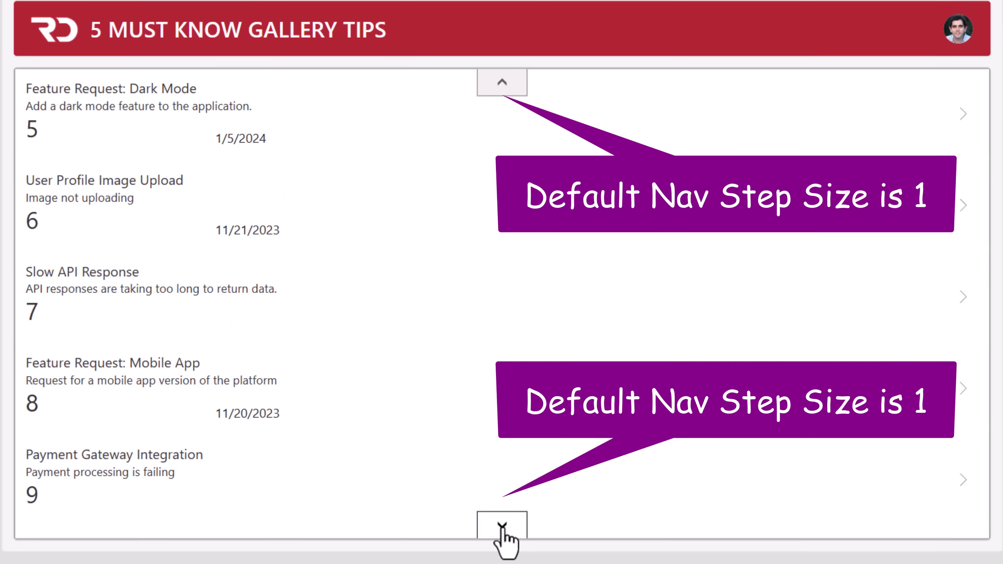
{"action": "left_click", "coordinate": [502, 529]}
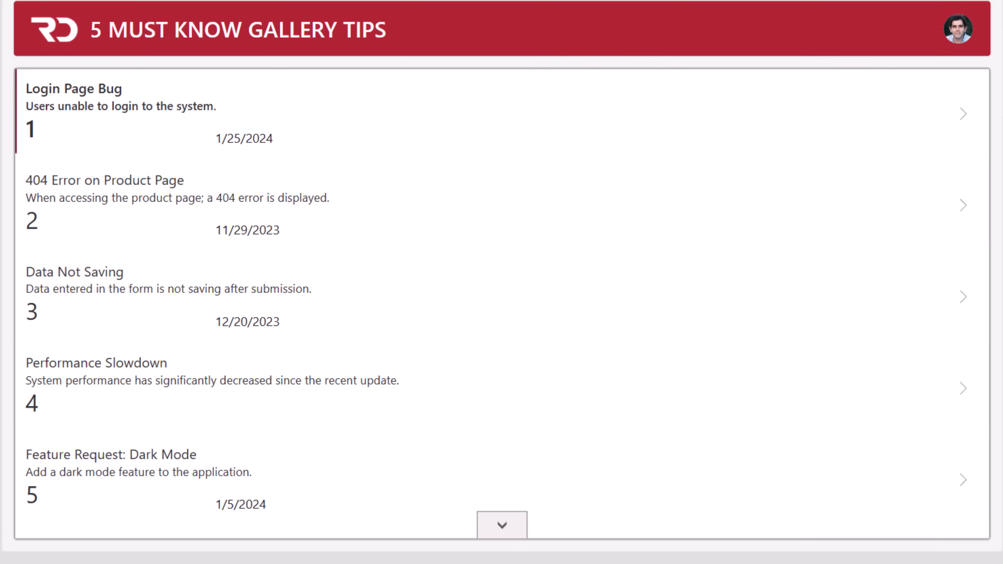
- Set Gallery2's NavigationStep property to 5
{"action": "key", "text": "Escape"}
{"action": "left_click", "coordinate": [560, 435]}
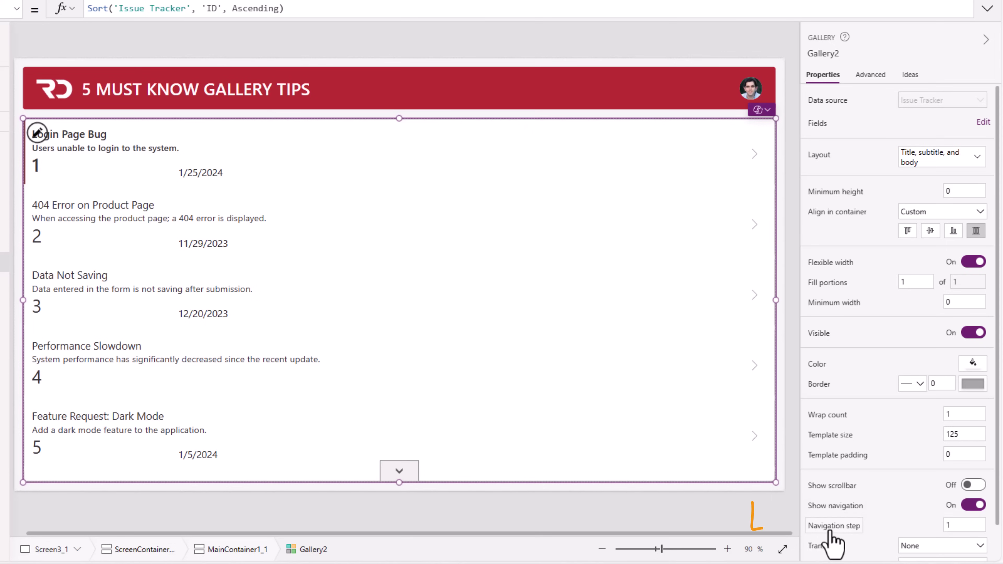
{"action": "left_click", "coordinate": [834, 526]}
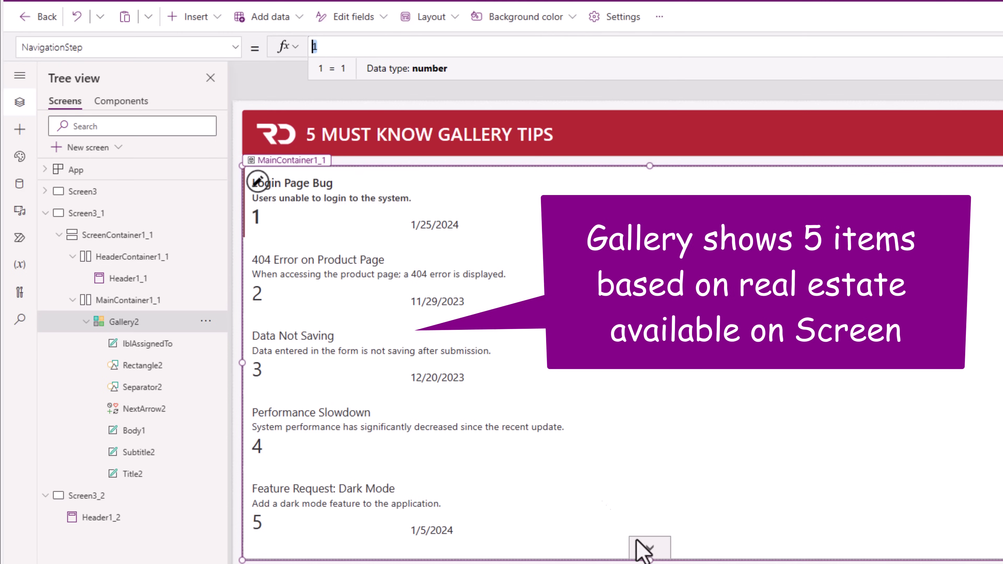
{"action": "type", "text": "5"}
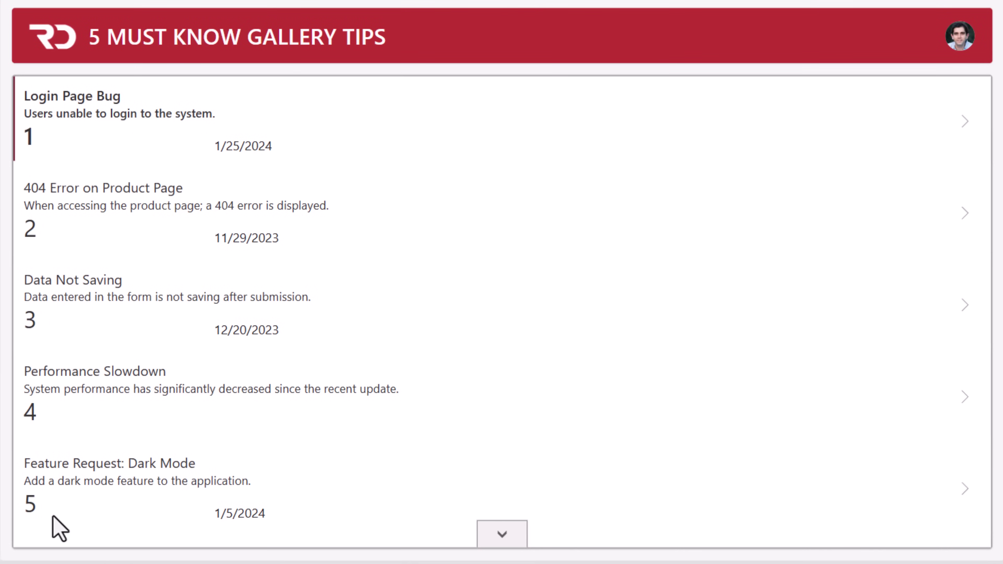
- Test paging forward and back through the gallery with the navigation arrows in the preview
{"action": "left_click", "coordinate": [507, 539]}
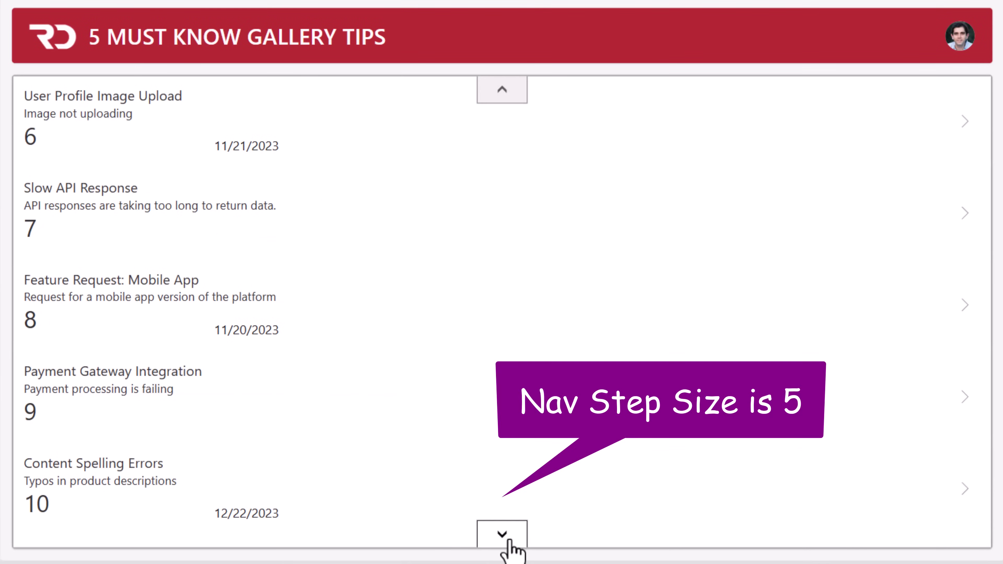
{"action": "left_click", "coordinate": [510, 540]}
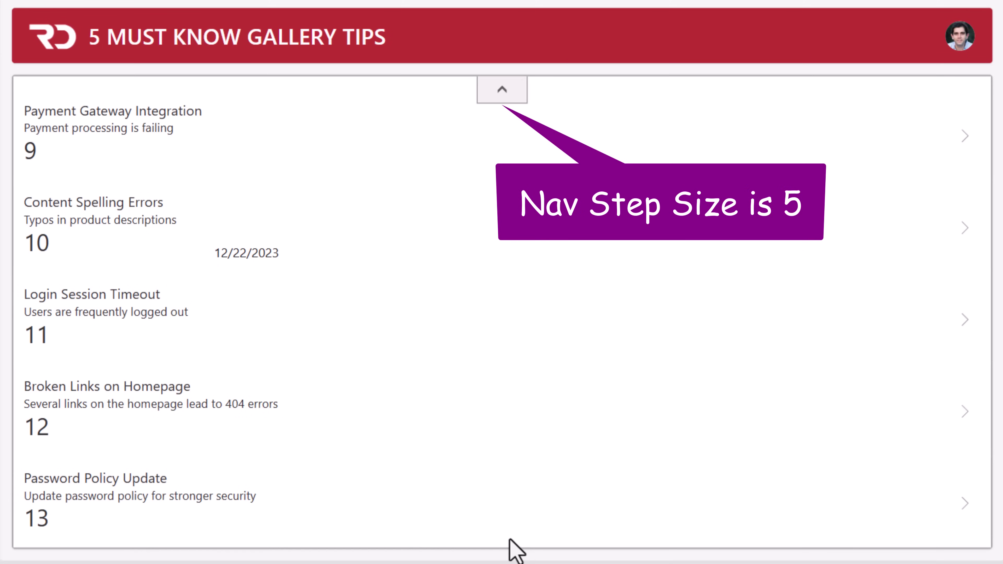
{"action": "left_click", "coordinate": [503, 91]}
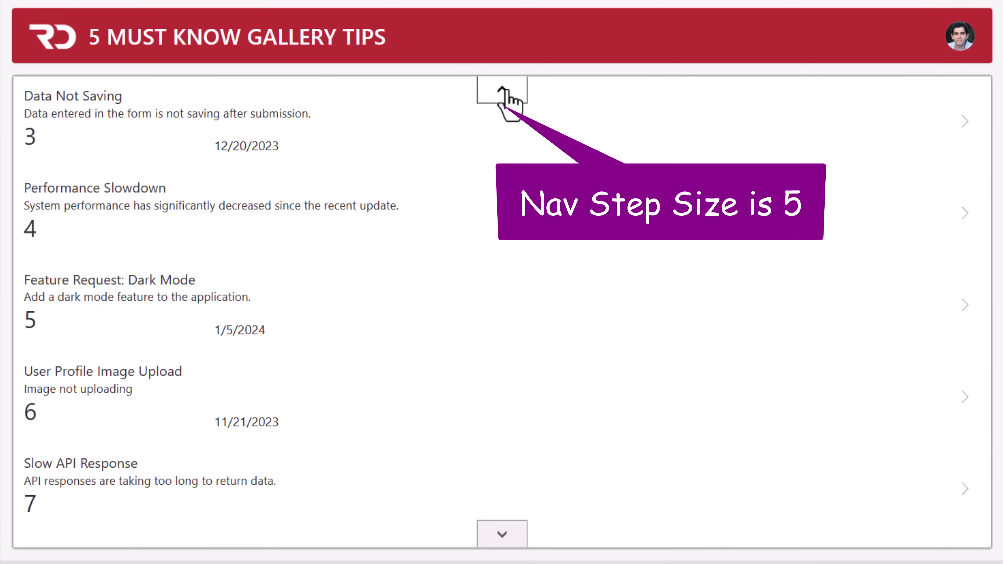
{"action": "left_click", "coordinate": [504, 91]}
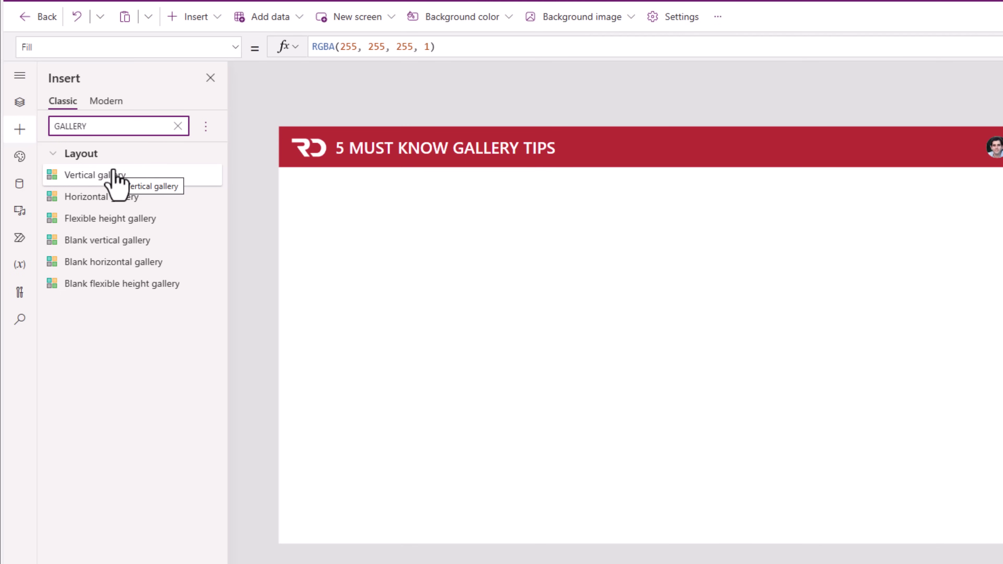
- Insert a vertical gallery on the empty screen, place it below the header and switch its layout to Blank
{"action": "left_click", "coordinate": [95, 176]}
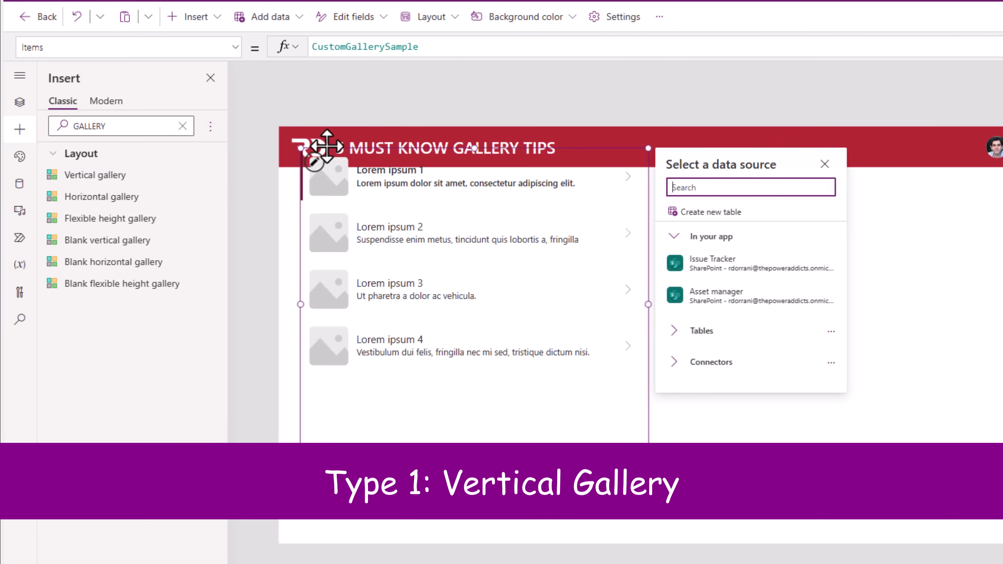
{"action": "left_click_drag", "start_coordinate": [318, 166], "coordinate": [297, 199]}
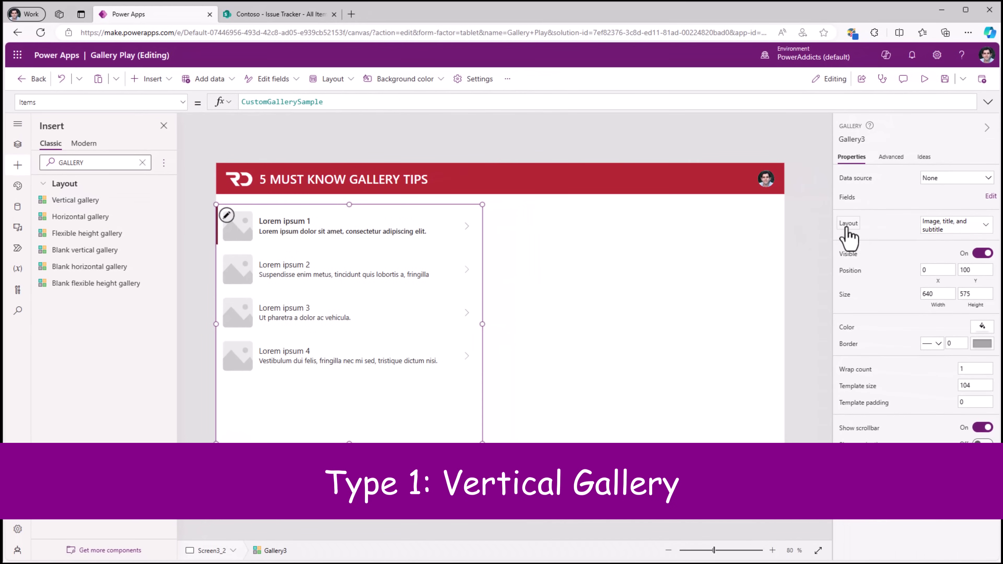
{"action": "left_click", "coordinate": [958, 229]}
{"action": "left_click", "coordinate": [823, 318]}
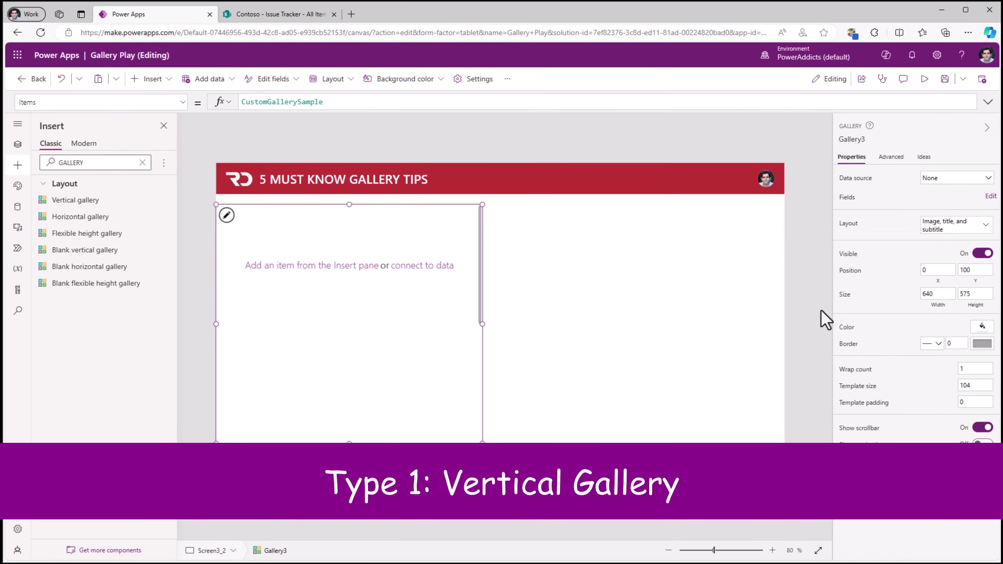
{"action": "left_click", "coordinate": [941, 225]}
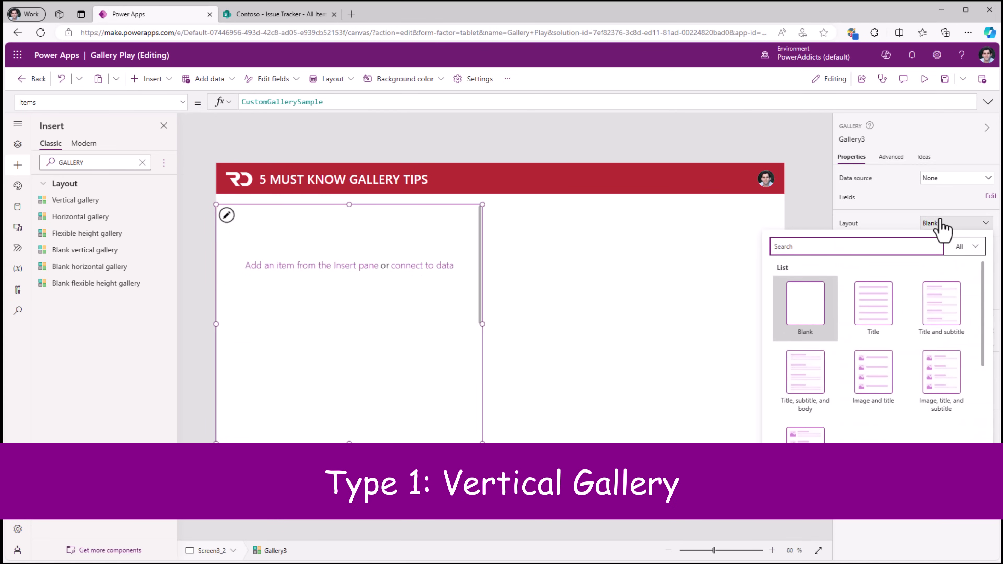
- Insert a vertical gallery with the Image, title, and subtitle layout below the header and narrow it to about 463 wide
{"action": "left_click", "coordinate": [58, 202]}
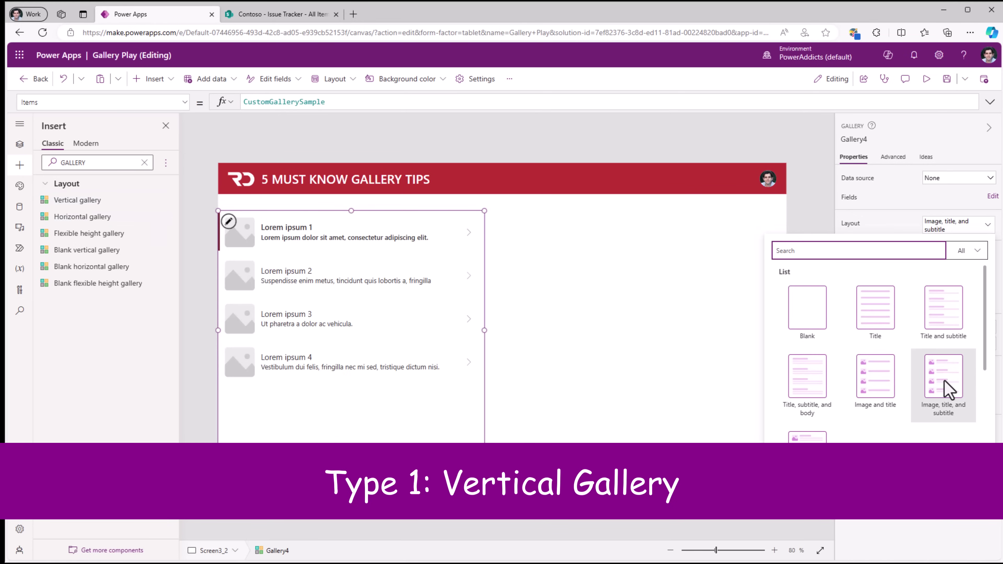
{"action": "left_click", "coordinate": [941, 401]}
{"action": "left_click_drag", "start_coordinate": [482, 330], "coordinate": [409, 331]}
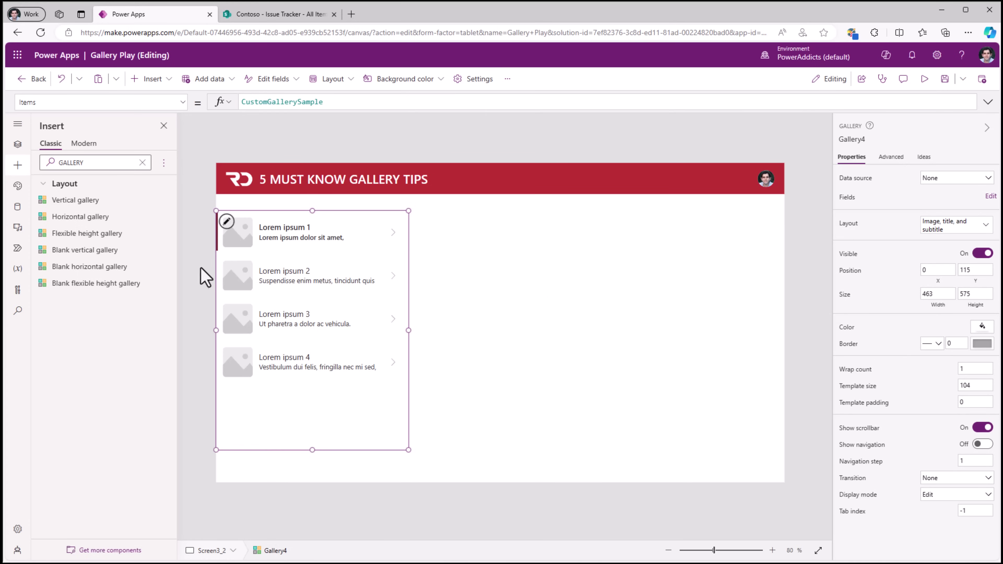
- Insert a horizontal gallery beside the vertical gallery and widen it to about 835, reaching the screen's edge
{"action": "left_click", "coordinate": [90, 220]}
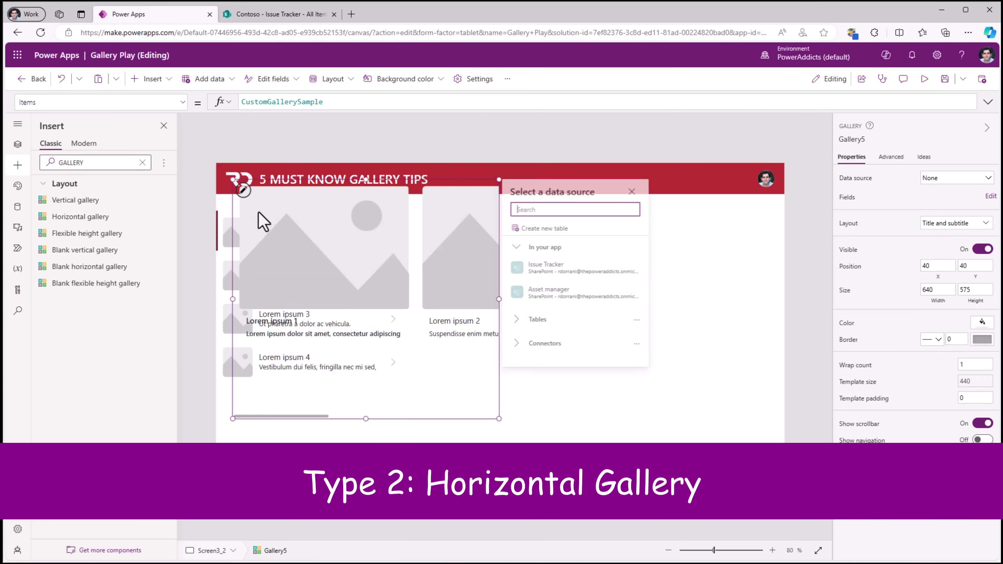
{"action": "left_click_drag", "start_coordinate": [276, 202], "coordinate": [480, 232]}
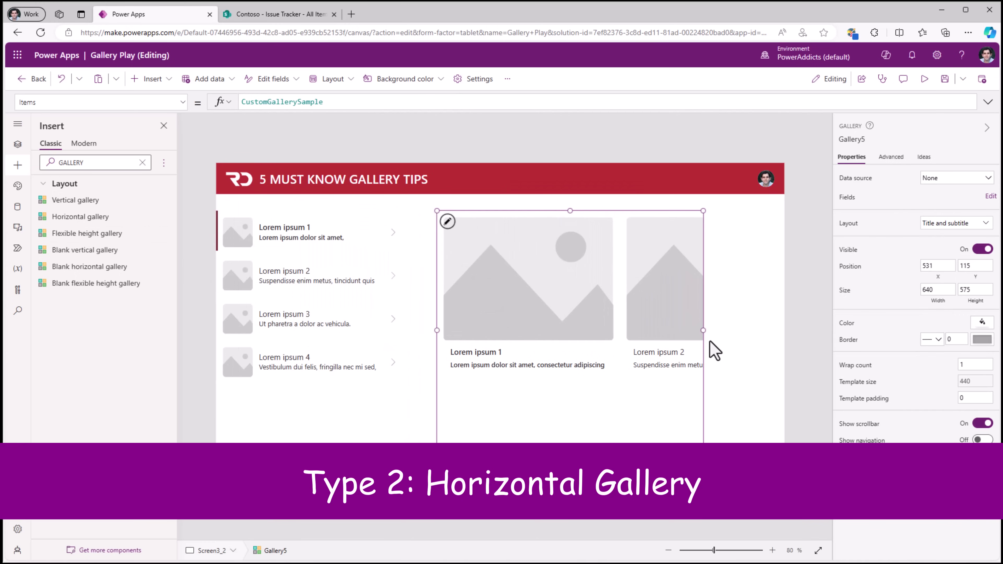
{"action": "left_click_drag", "start_coordinate": [704, 330], "coordinate": [783, 329]}
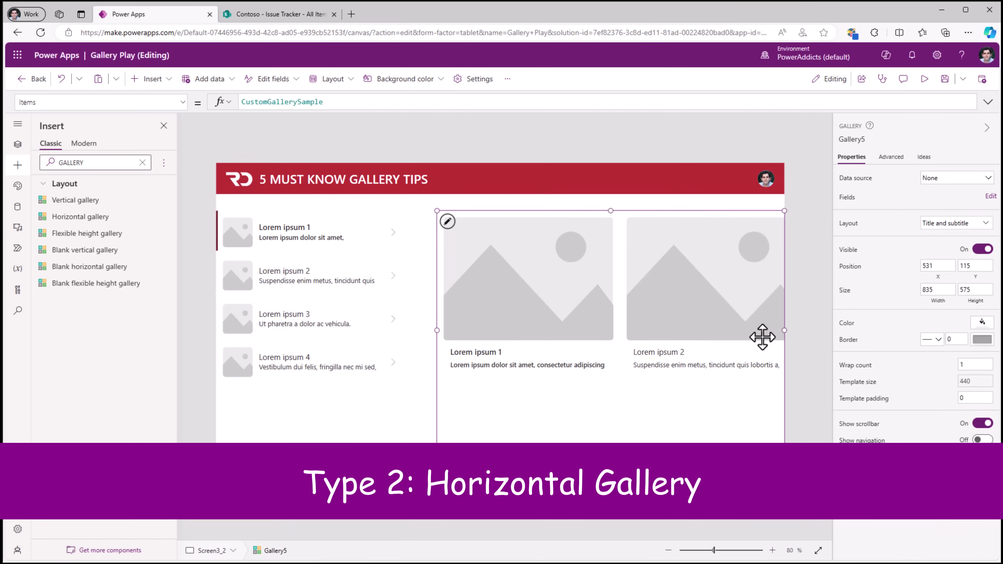
- Connect both the vertical and the horizontal gallery to the Asset manager data source
{"action": "left_click", "coordinate": [376, 247]}
{"action": "left_click", "coordinate": [440, 329]}
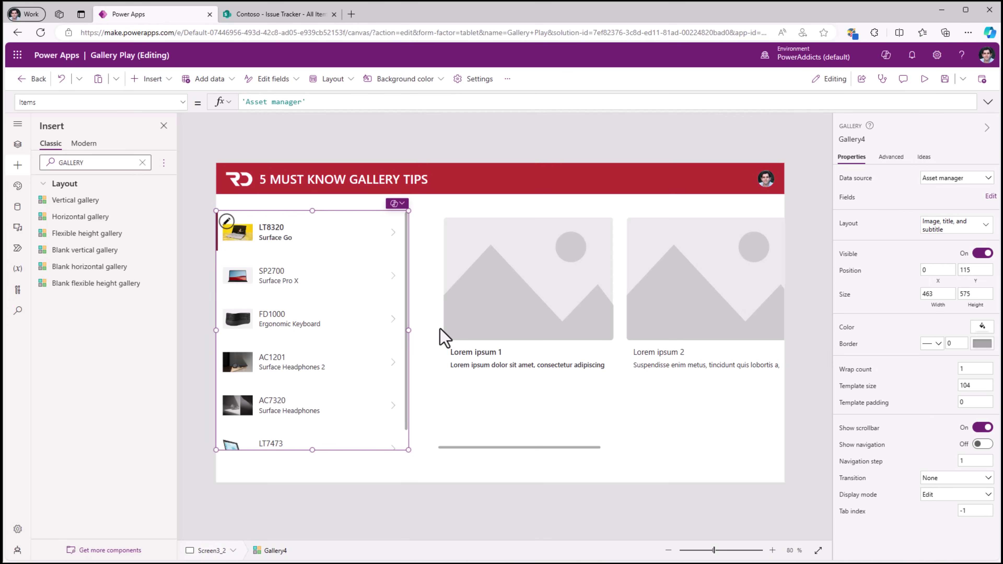
{"action": "left_click", "coordinate": [675, 425]}
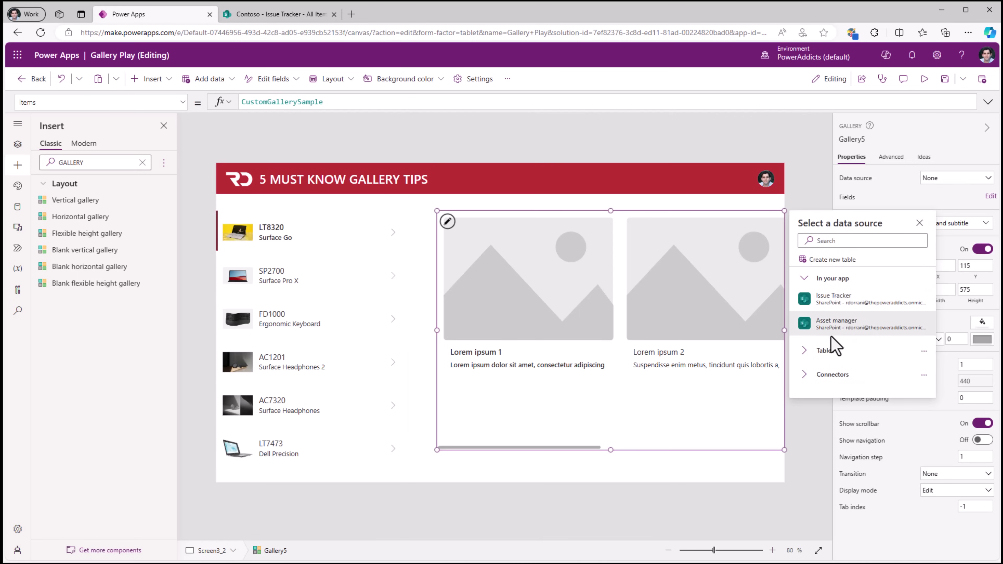
{"action": "left_click", "coordinate": [831, 324]}
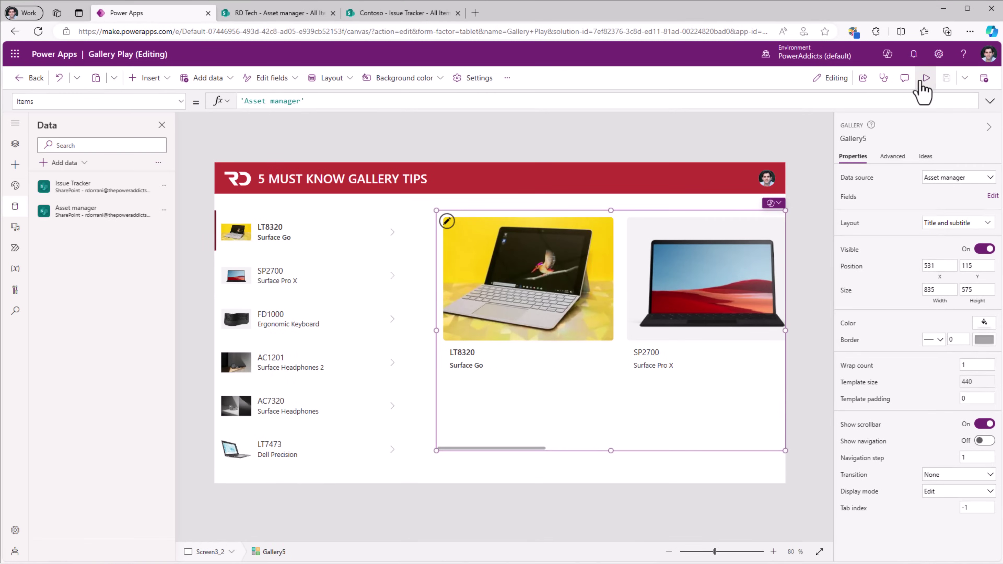
- Preview the app, select several assets in the vertical gallery and browse sideways through the horizontal gallery
{"action": "left_click", "coordinate": [924, 80]}
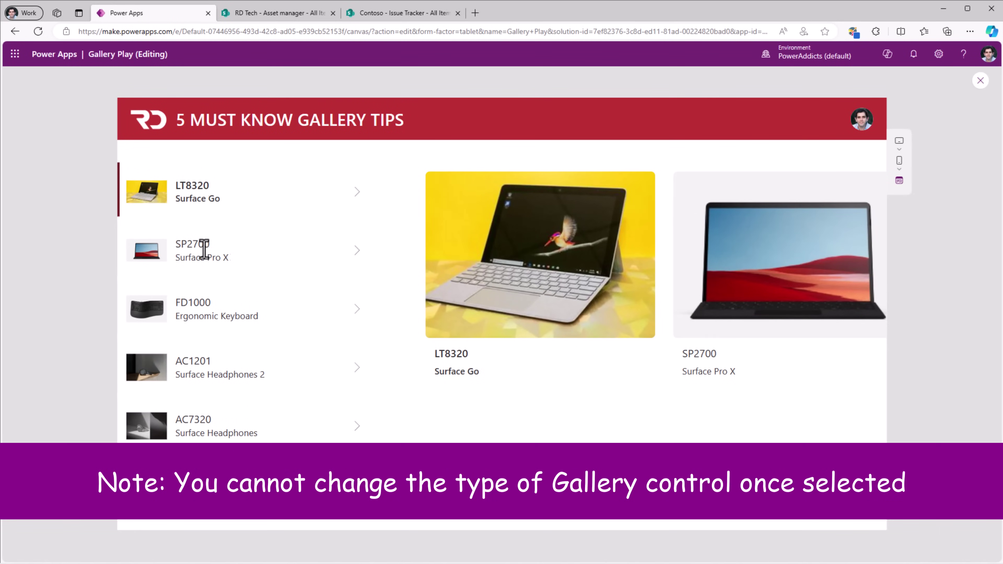
{"action": "left_click", "coordinate": [219, 316]}
{"action": "left_click", "coordinate": [225, 391]}
{"action": "left_click", "coordinate": [235, 428]}
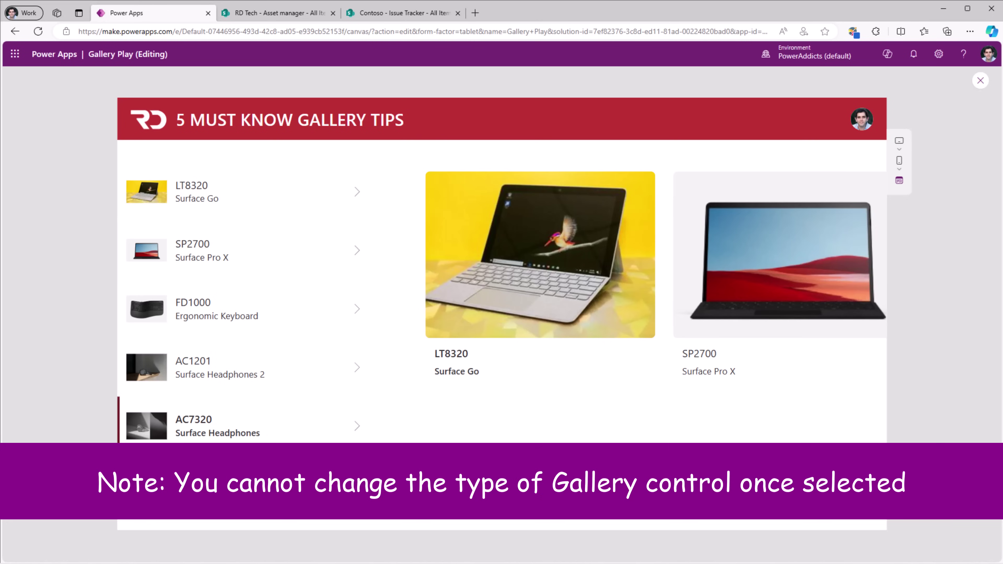
{"action": "scroll", "coordinate": [470, 509], "scroll_direction": "right", "scroll_amount": 10}
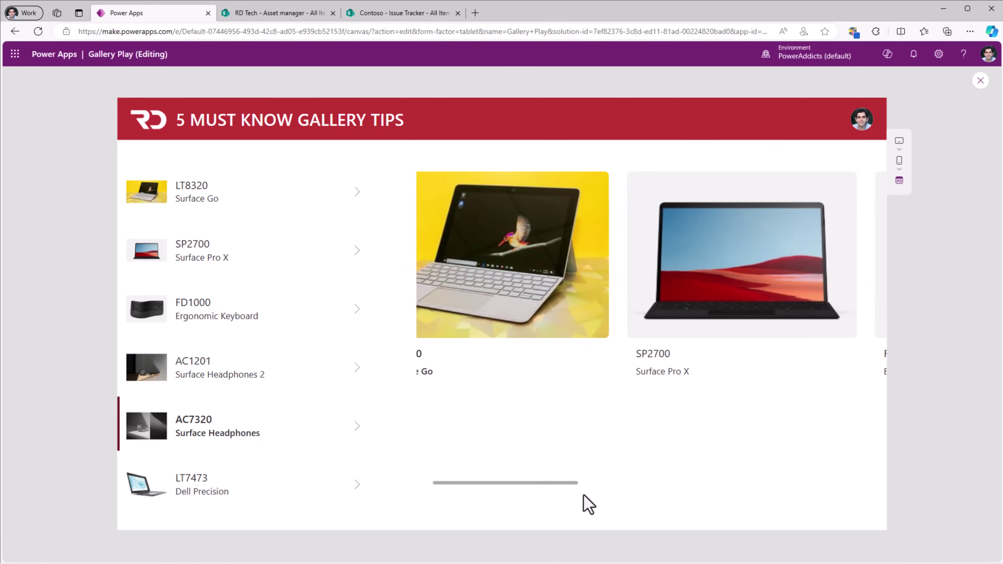
{"action": "left_click_drag", "start_coordinate": [698, 499], "coordinate": [909, 510]}
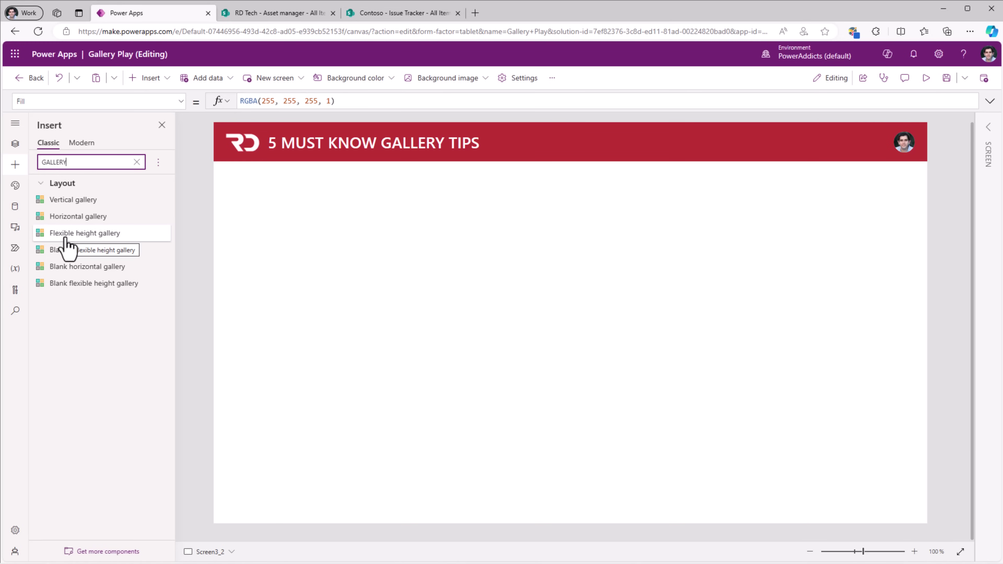
- Insert a vertical gallery about 480 wide below the header and a flexible height gallery beside it
{"action": "left_click", "coordinate": [66, 205]}
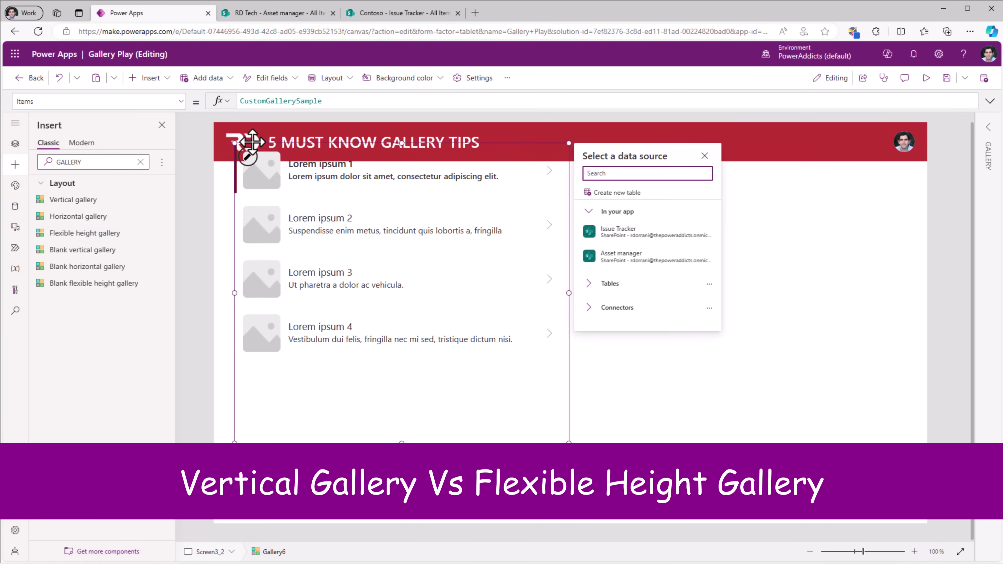
{"action": "left_click_drag", "start_coordinate": [244, 153], "coordinate": [243, 185]}
{"action": "left_click", "coordinate": [218, 194]}
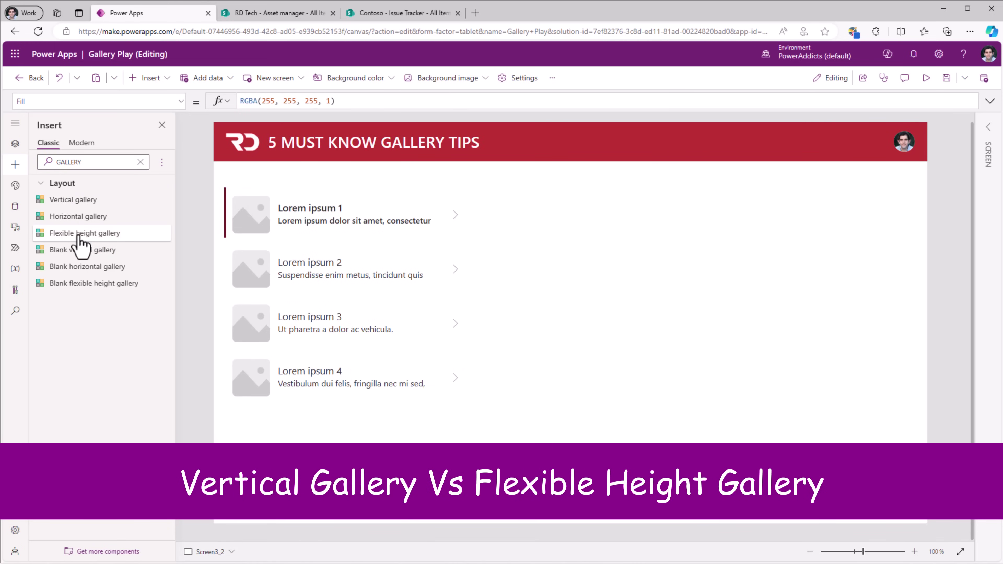
{"action": "left_click", "coordinate": [78, 236]}
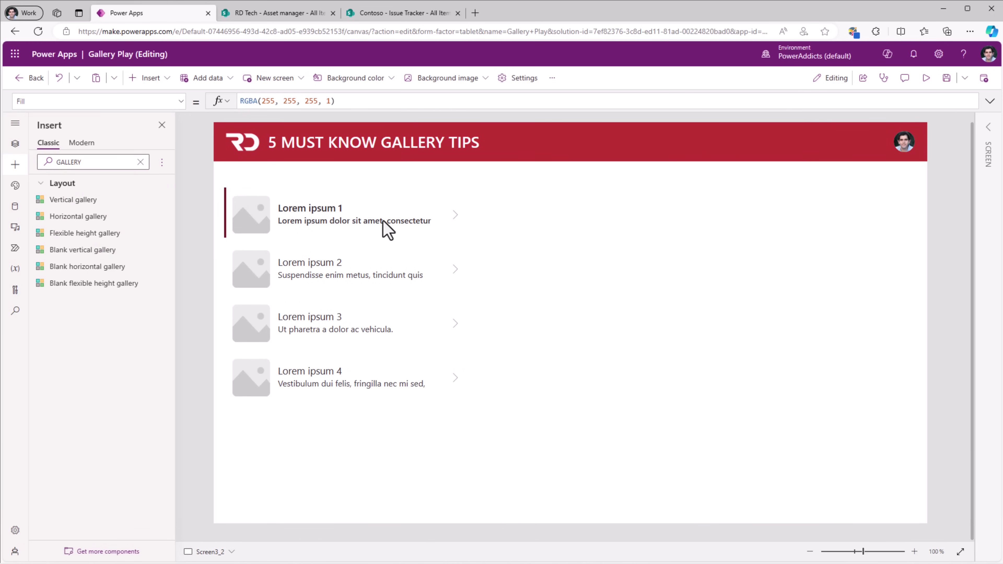
{"action": "left_click", "coordinate": [251, 161]}
{"action": "key", "text": "Delete"}
- Connect the vertical gallery to the Issue Tracker data source
{"action": "left_click", "coordinate": [372, 345]}
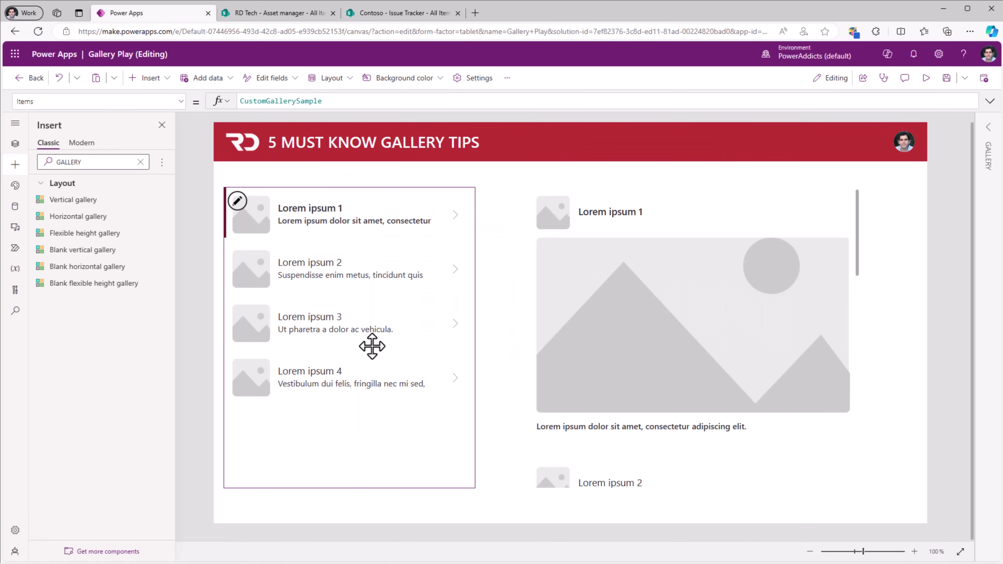
{"action": "left_click", "coordinate": [988, 156]}
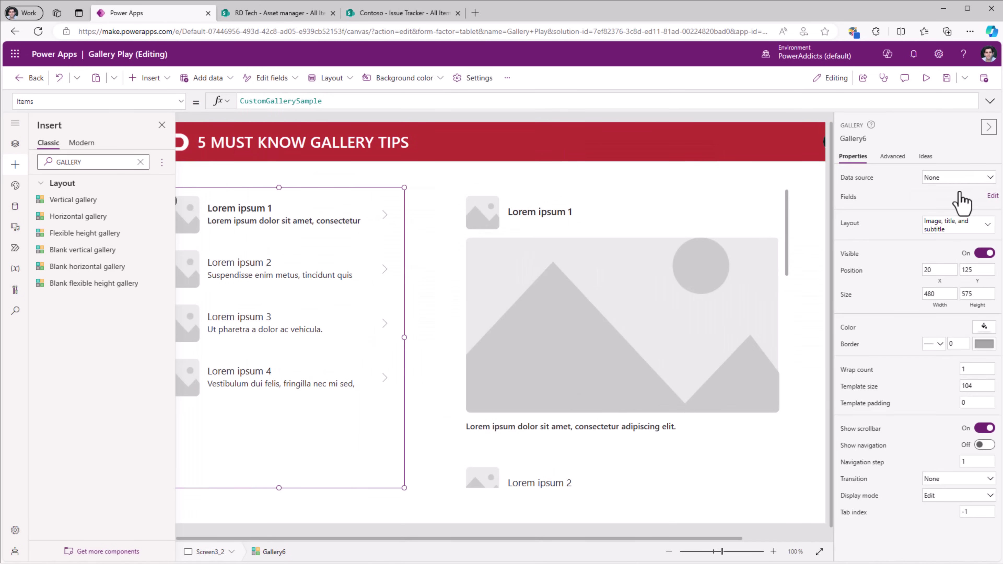
{"action": "left_click", "coordinate": [961, 178]}
{"action": "left_click", "coordinate": [865, 259]}
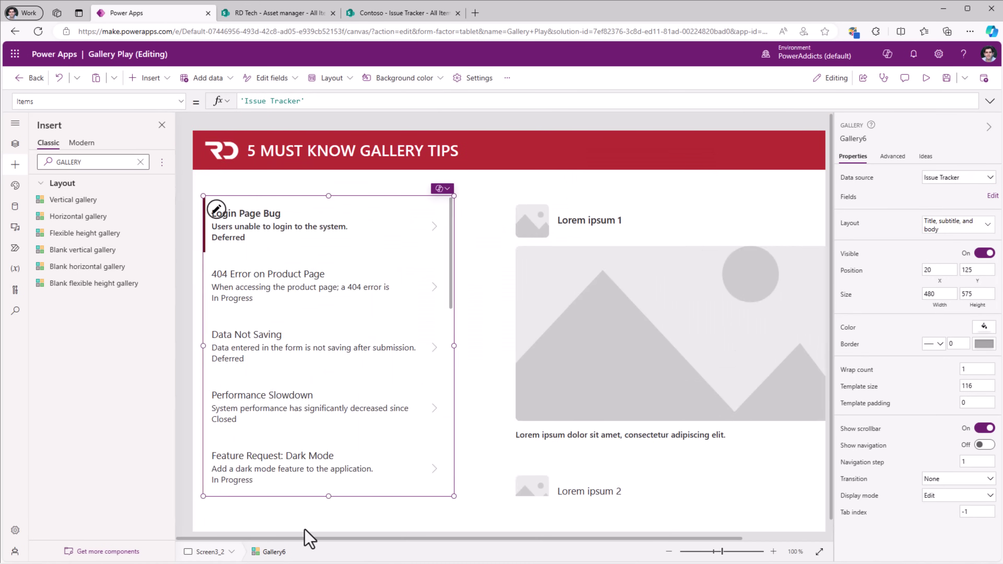
- Connect the flexible height gallery to the Issue Tracker data source and switch its layout to Blank
{"action": "left_click", "coordinate": [671, 332]}
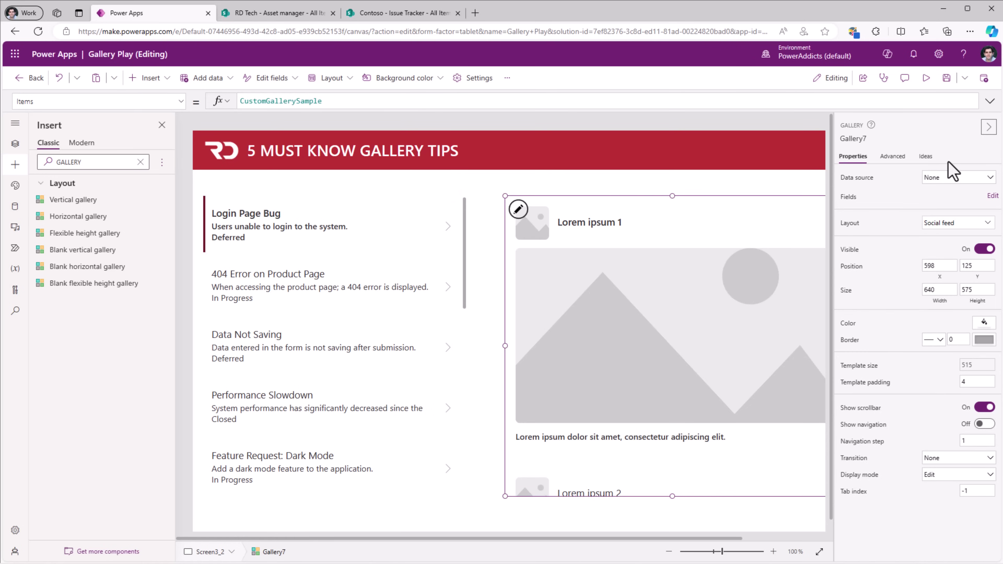
{"action": "left_click", "coordinate": [930, 181]}
{"action": "left_click", "coordinate": [903, 267]}
{"action": "left_click", "coordinate": [947, 223]}
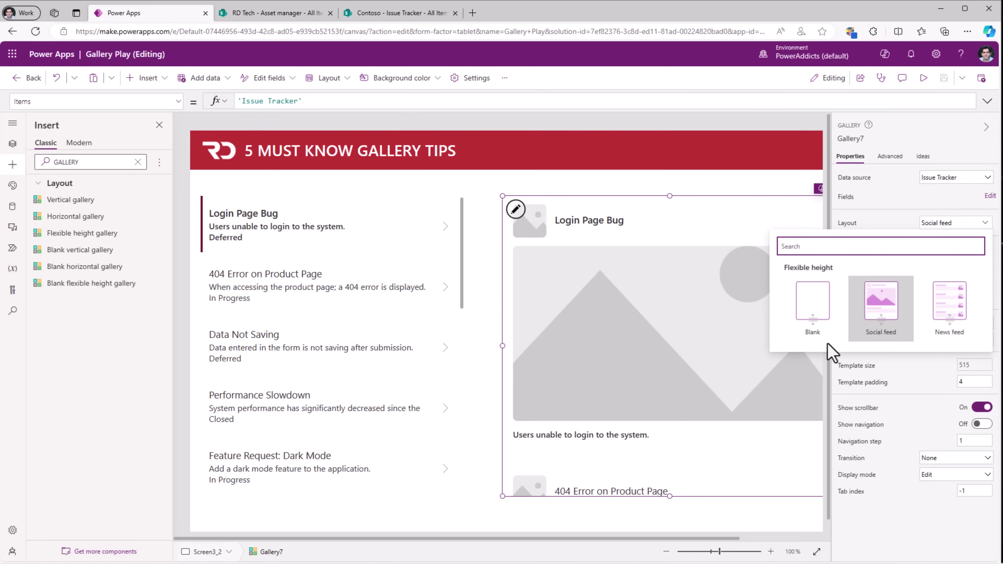
{"action": "left_click", "coordinate": [819, 308]}
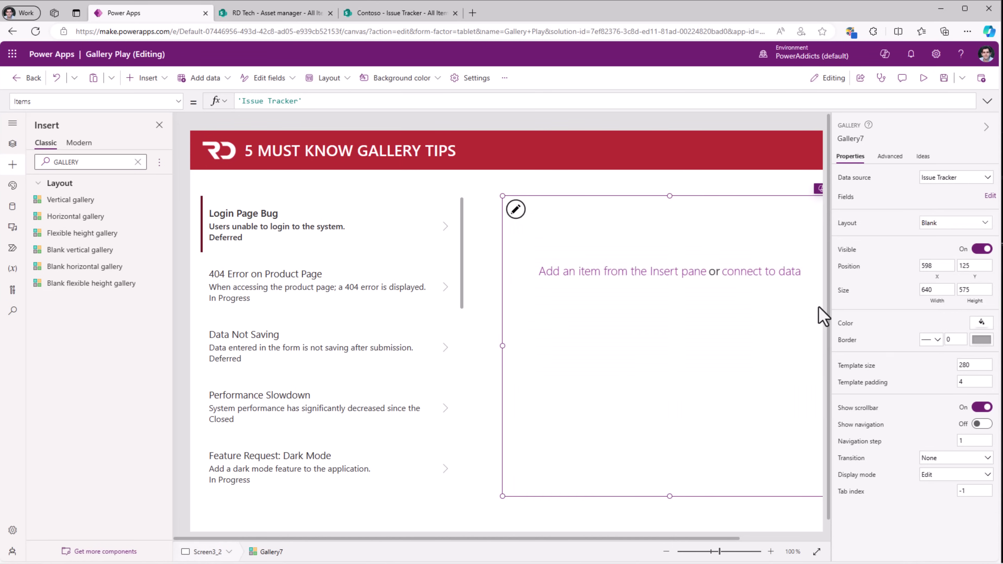
- Insert a title text label in the flexible height gallery's template, placed at its top edge and about 548 wide by 42 high
{"action": "key", "text": "ctrl+minus"}
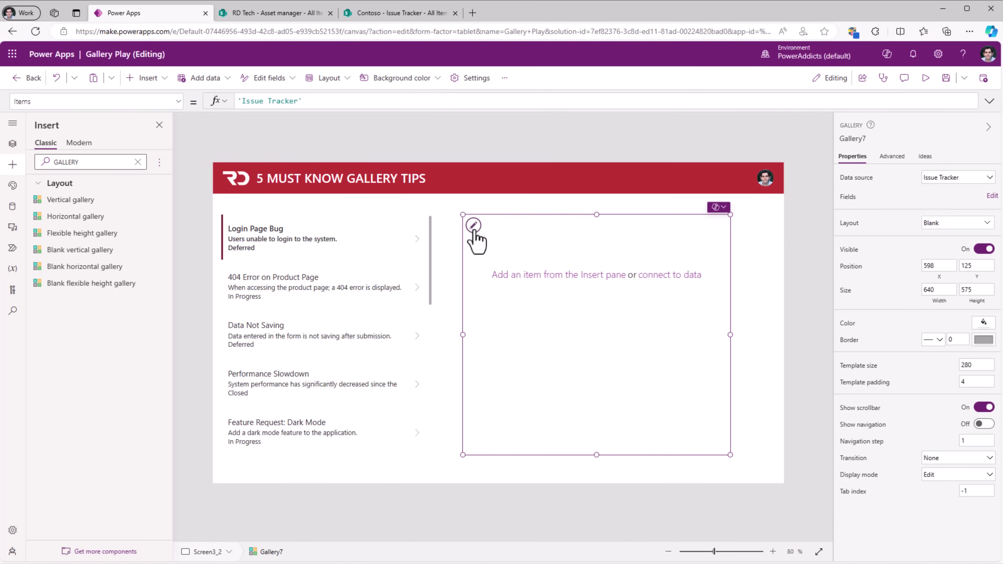
{"action": "left_click", "coordinate": [475, 227]}
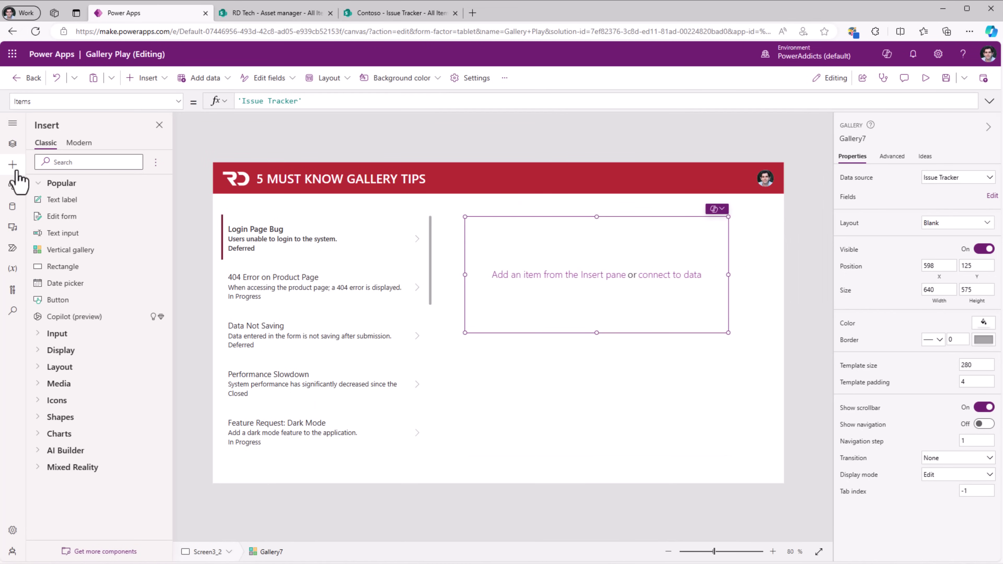
{"action": "left_click", "coordinate": [65, 201]}
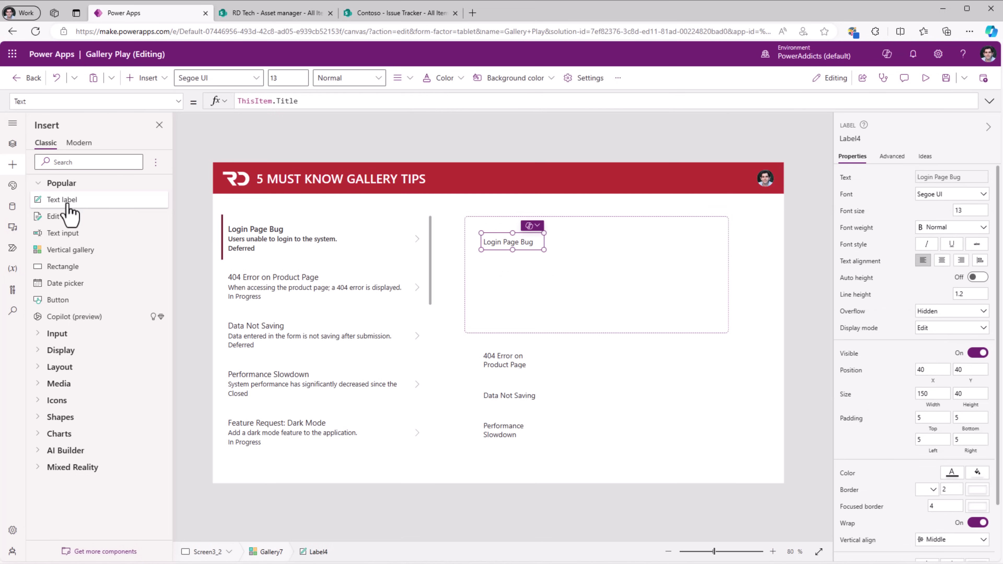
{"action": "left_click_drag", "start_coordinate": [497, 247], "coordinate": [700, 239]}
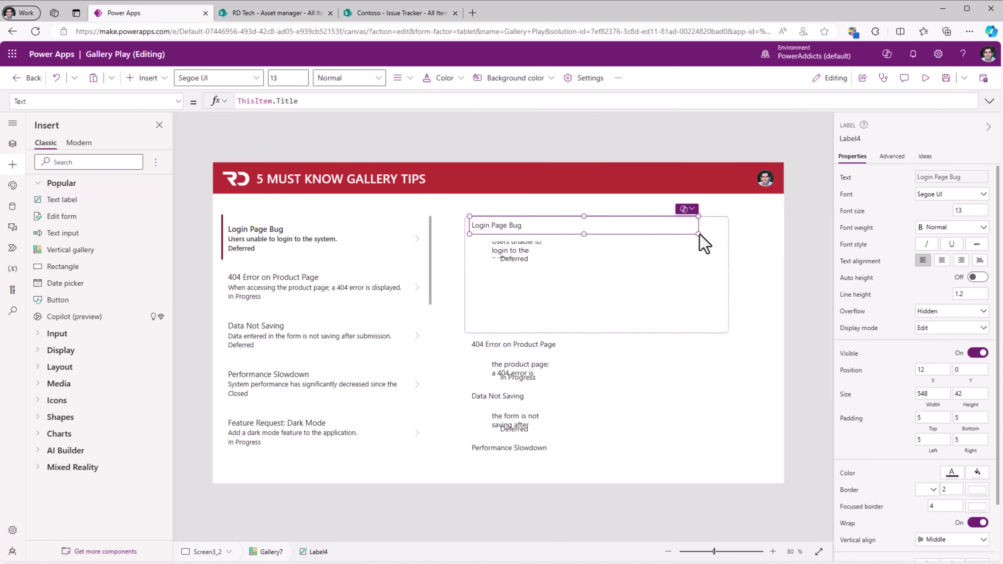
- Arrange the description label about 548 wide under the title, and the status label directly below it, both at X 12
{"action": "left_click", "coordinate": [524, 247]}
{"action": "left_click_drag", "start_coordinate": [524, 247], "coordinate": [698, 249]}
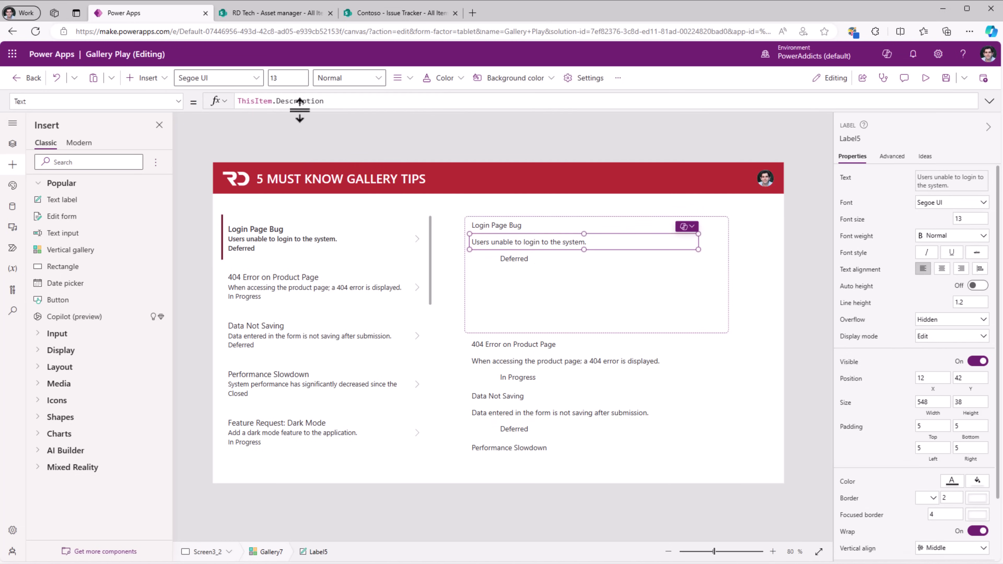
{"action": "left_click", "coordinate": [520, 258]}
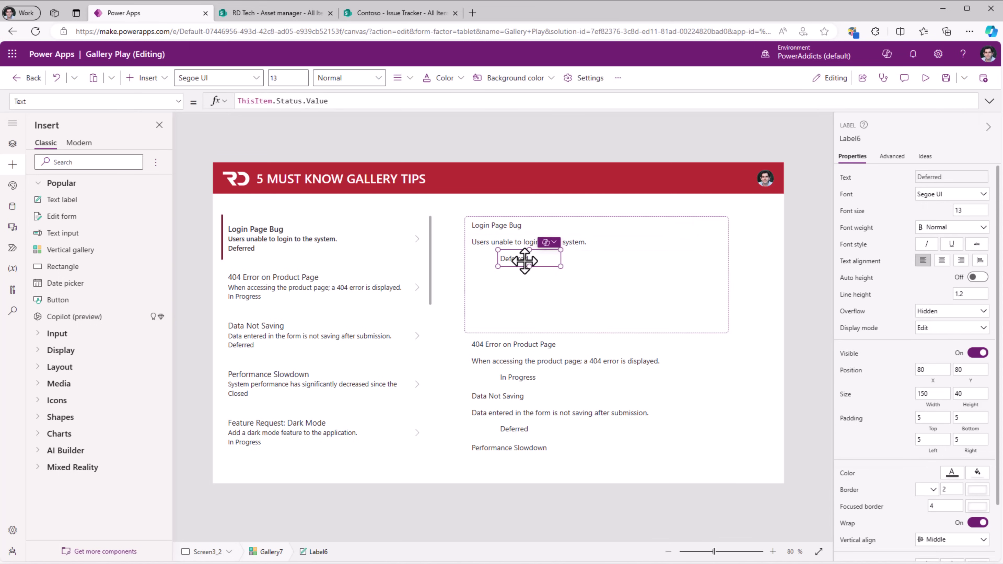
{"action": "left_click_drag", "start_coordinate": [524, 260], "coordinate": [496, 262]}
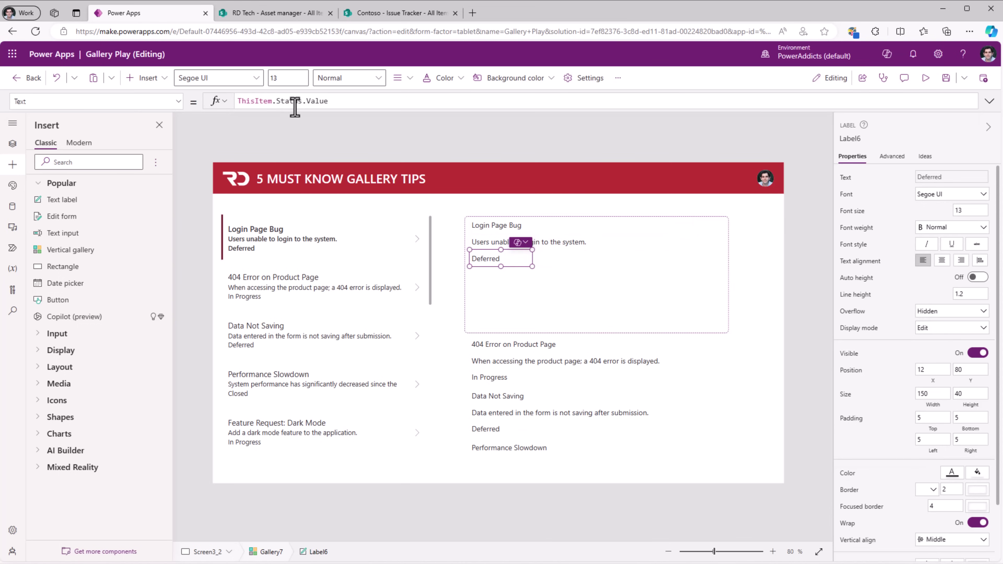
- Switch to the SharePoint Issue Tracker list and append long Lorem ipsum text to the descriptions of Login Page Bug and Data Not Saving
{"action": "key", "text": "shift+Tab"}
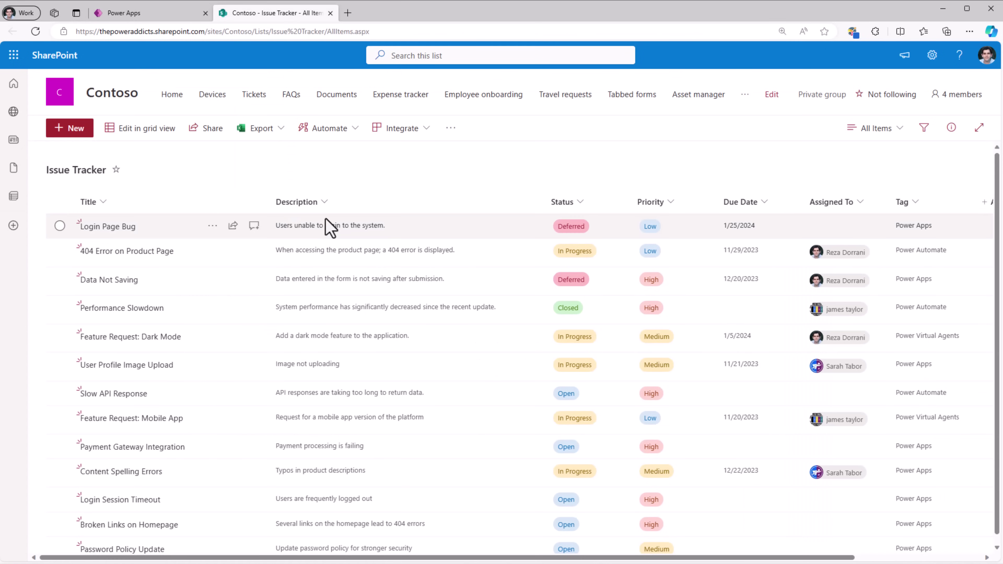
{"action": "left_click", "coordinate": [139, 129]}
{"action": "left_click", "coordinate": [414, 231]}
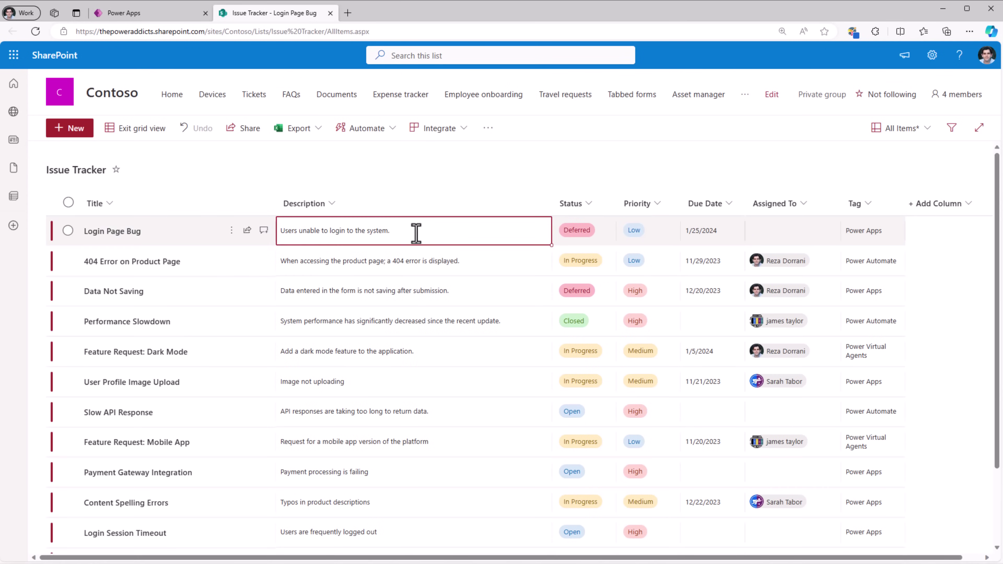
{"action": "type", "text": "Lorem ipsum dolor sit amet, consectetur adipiscing elit, sed do eiusmod tempor incididunt ut labore et dolore magna aliqua. Ut enim ad minim veniam, quis nostrud exercitation ullamco laboris nisi ut aliquip ex ea commodo consequat. Duis aute irure dolor in reprehenderit in voluptate velit esse cillum dolore eu fugiat nulla pariatur. Excepteur sint occaecat cupidatat non proident, sunt in culpa qui officia deserunt mollit anim id est laborum"}
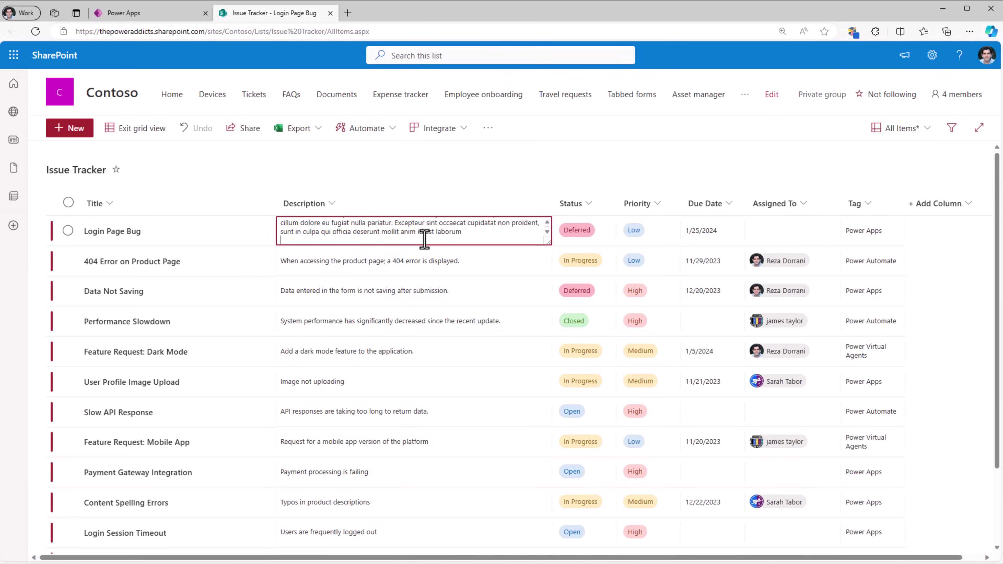
{"action": "left_click", "coordinate": [484, 292]}
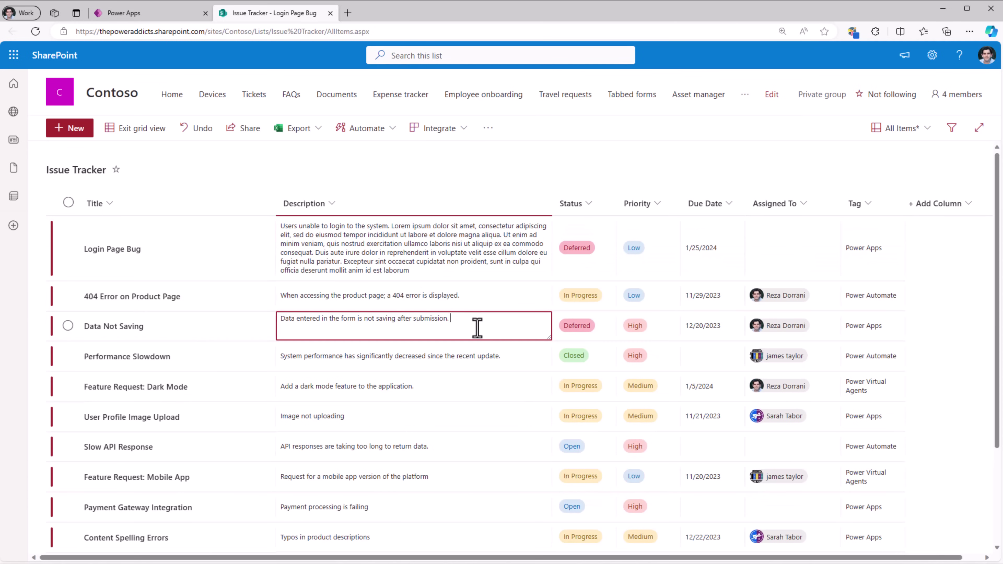
{"action": "type", "text": "Lorem ipsum dolor sit amet, consectetur adipiscing elit, sed do eiusmod tempor incididunt ut labore et dolore magna aliqua. Ut enim ad minim veniam, quis nostrud exercitation ullamco laboris nisi ut aliquip ex ea commodo consequat. Duis aute irure dolor in reprehenderit in voluptate velit esse cillum dolore eu fugiat nulla pariatur. Excepteur sint occaecat cupidatat non proident, sunt in culpa qui officia deserunt mollit anim id est laborum"}
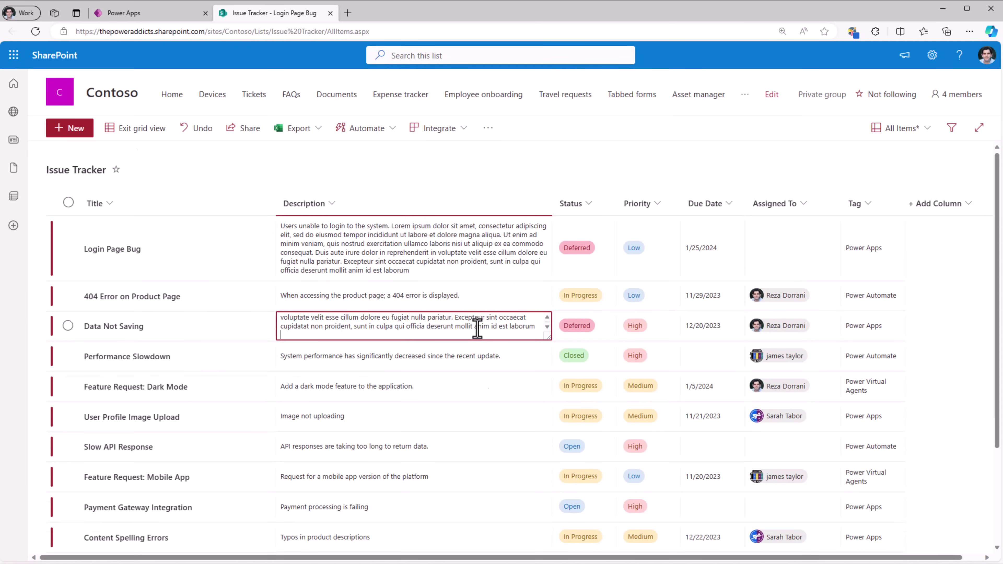
{"action": "left_click", "coordinate": [136, 128]}
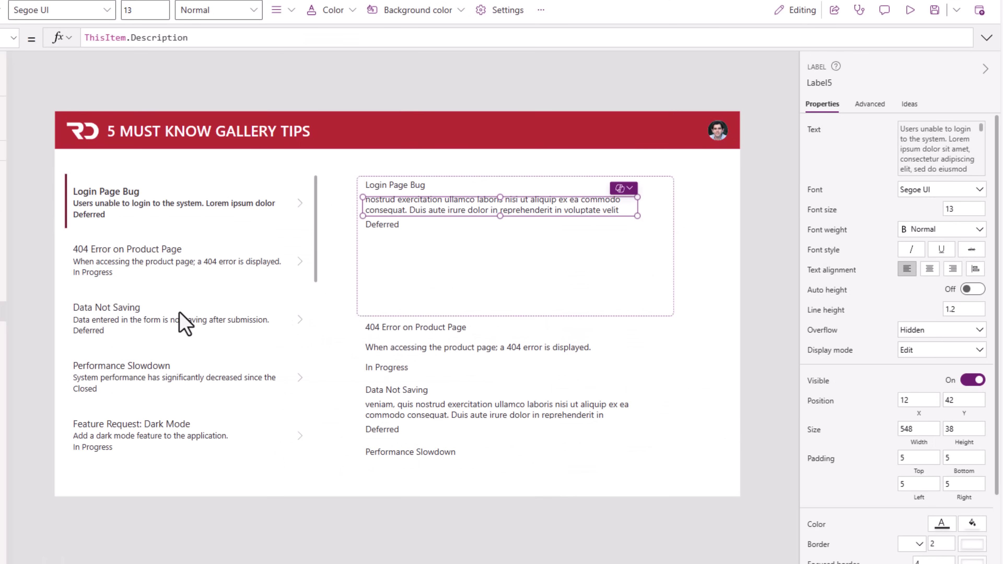
- Turn on Auto height for the description label in the vertical gallery
{"action": "left_click", "coordinate": [188, 321]}
{"action": "left_click", "coordinate": [182, 204]}
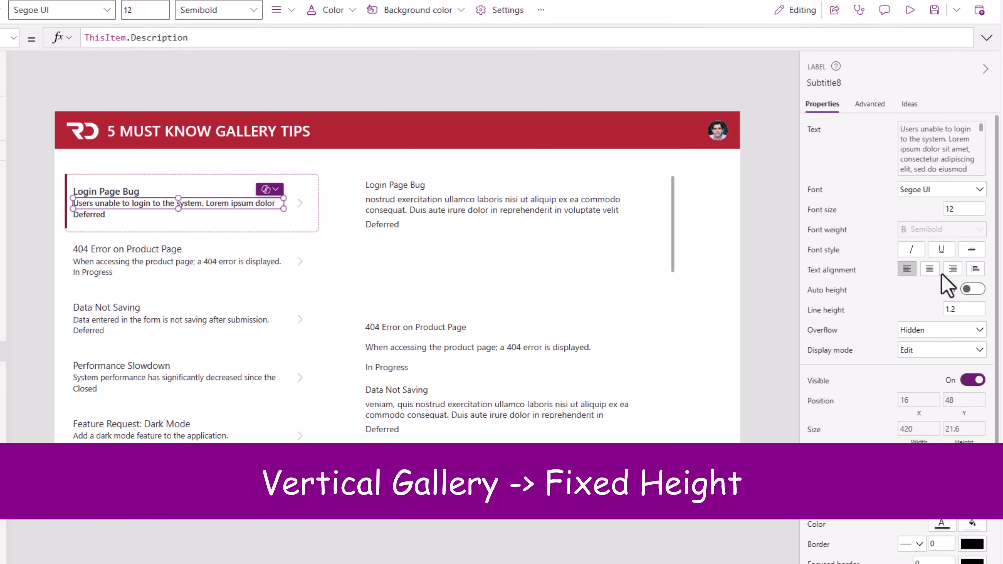
{"action": "left_click", "coordinate": [972, 290]}
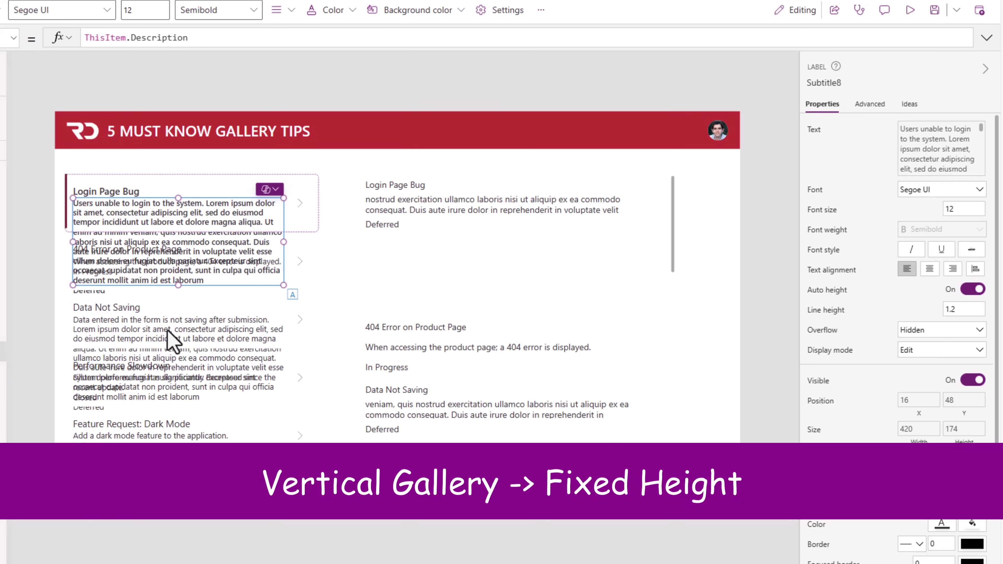
- Enlarge the vertical gallery's template to fit the full description with its labels moved to the top, and preview the scrolling galleries
{"action": "left_click", "coordinate": [313, 222]}
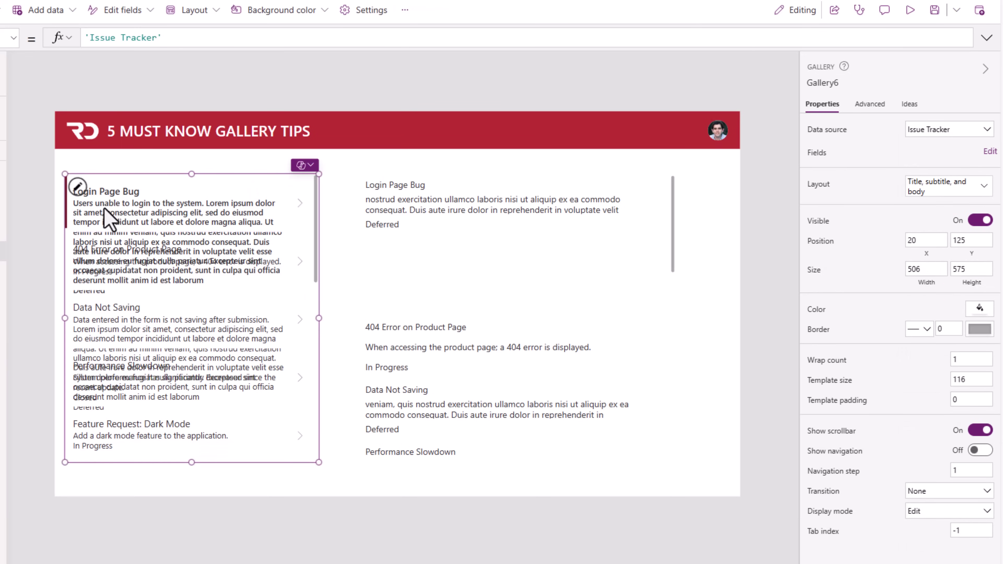
{"action": "left_click_drag", "start_coordinate": [196, 232], "coordinate": [205, 326]}
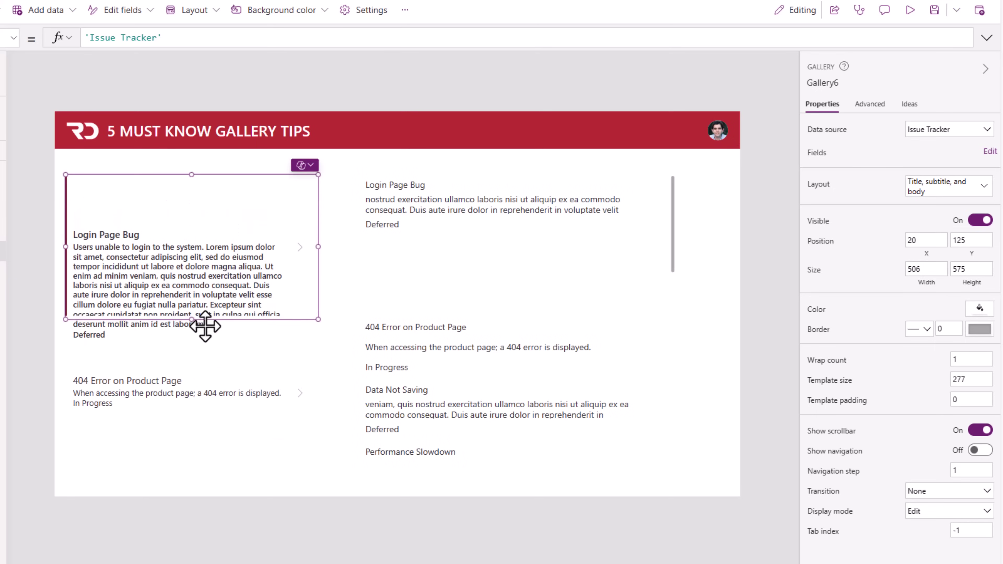
{"action": "left_click", "coordinate": [103, 187]}
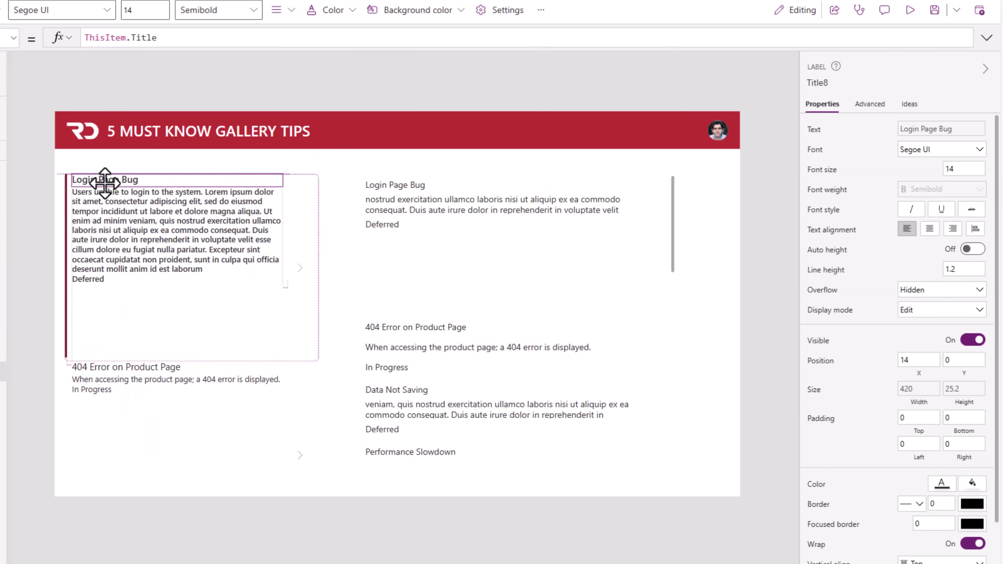
{"action": "key", "text": "Escape"}
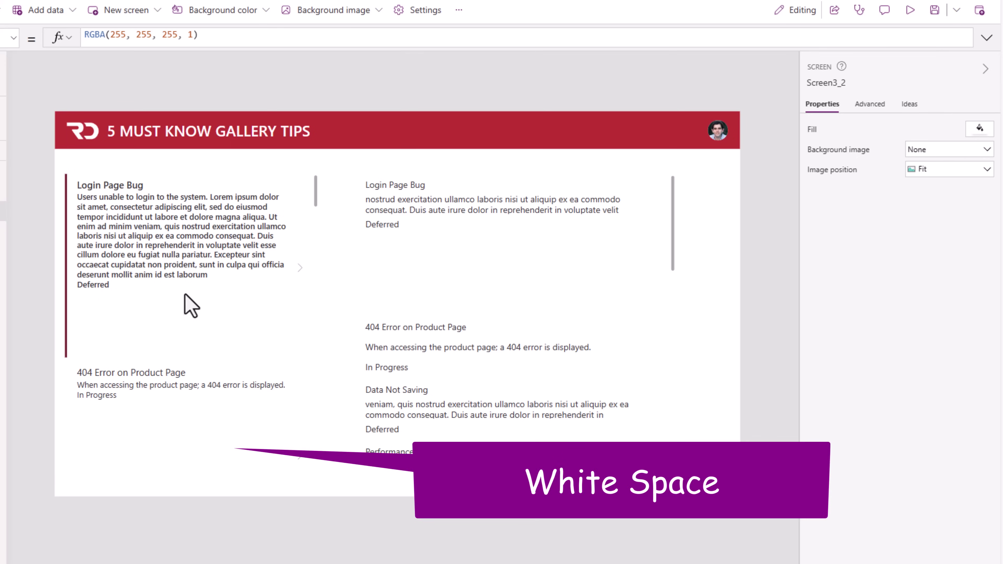
{"action": "left_click", "coordinate": [910, 10]}
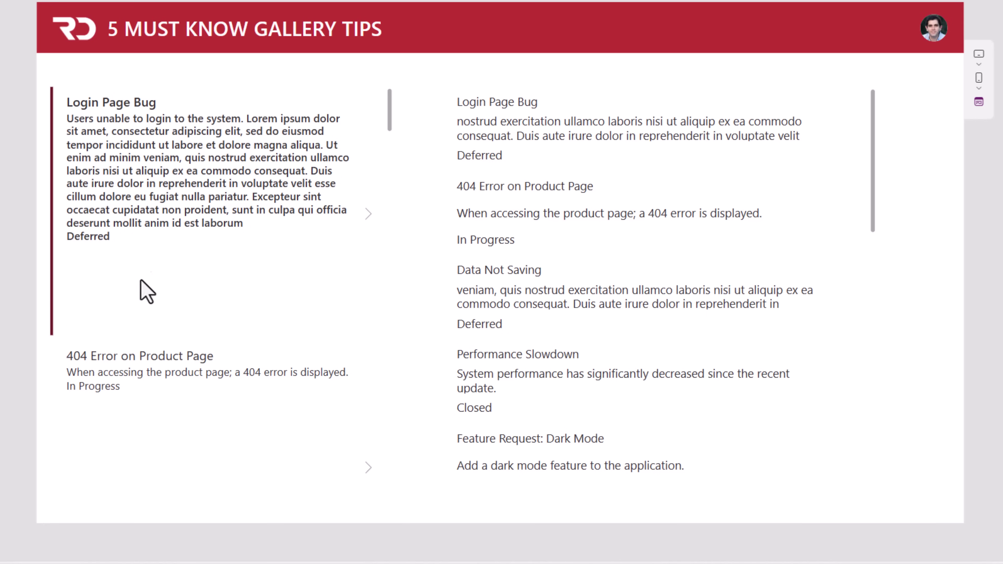
{"action": "scroll", "coordinate": [148, 292], "scroll_direction": "down", "scroll_amount": 5}
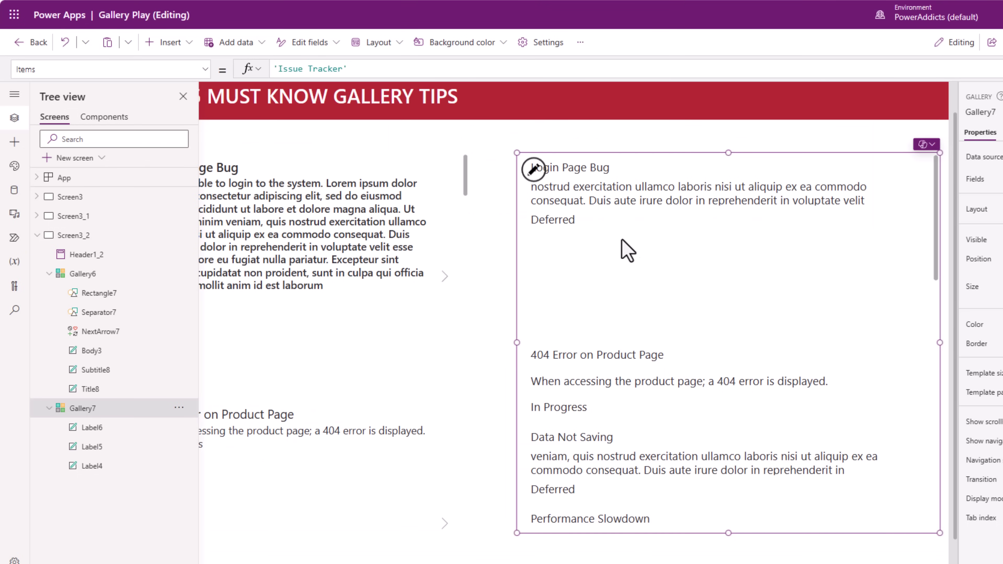
- Set the flexible height gallery's description label below the status at Y 82 with Auto height on, and preview the gallery while scrolling
{"action": "left_click", "coordinate": [546, 174]}
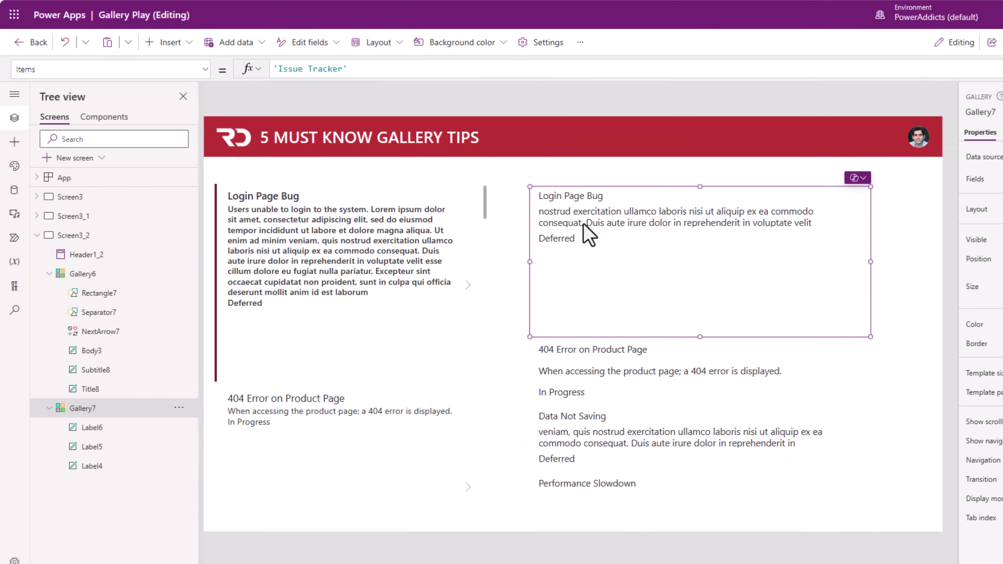
{"action": "left_click", "coordinate": [581, 221]}
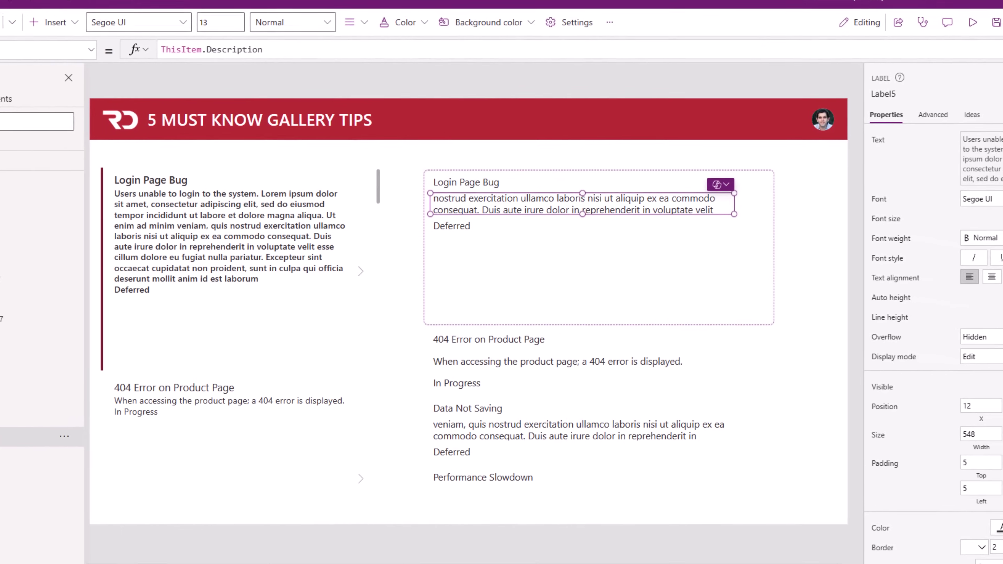
{"action": "left_click", "coordinate": [974, 288]}
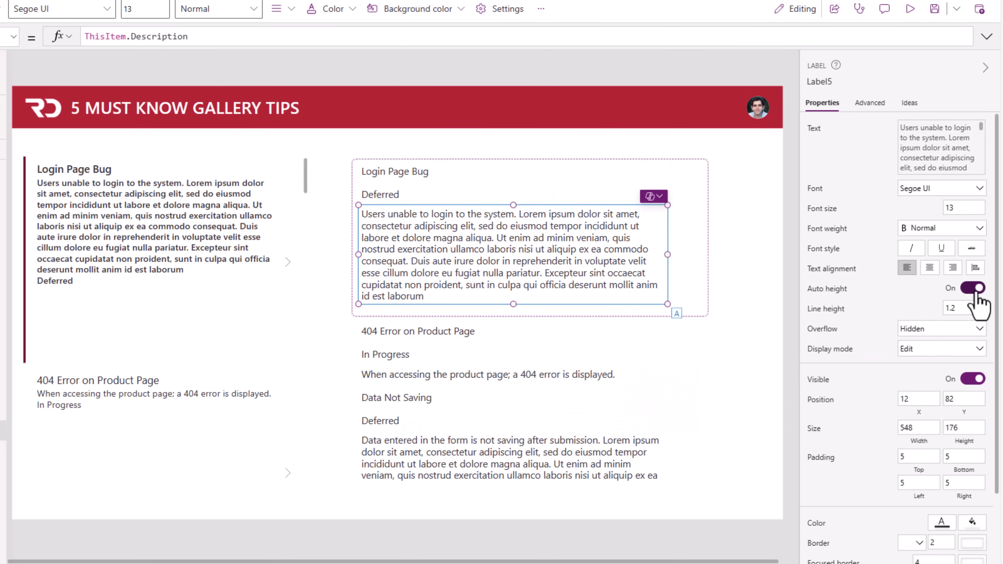
{"action": "left_click", "coordinate": [910, 10]}
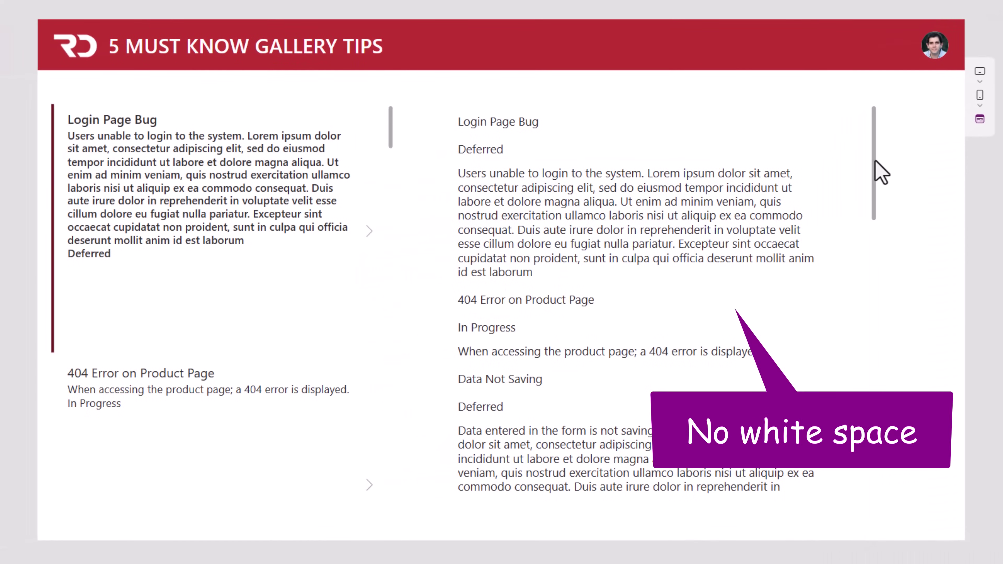
{"action": "left_click_drag", "start_coordinate": [875, 161], "coordinate": [873, 136]}
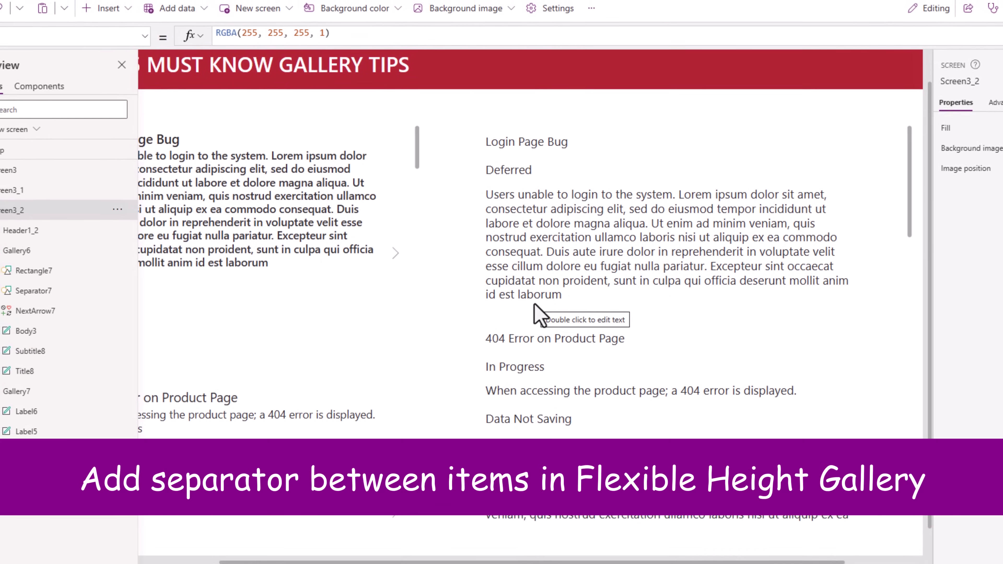
- Insert a rectangle into the item template of the flexible height gallery
{"action": "left_click", "coordinate": [570, 354]}
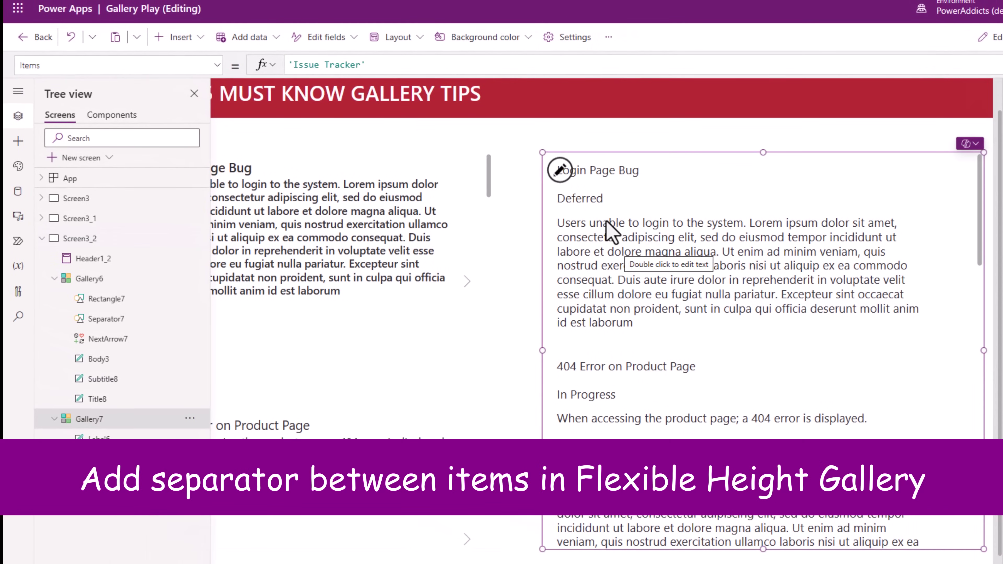
{"action": "left_click", "coordinate": [563, 172]}
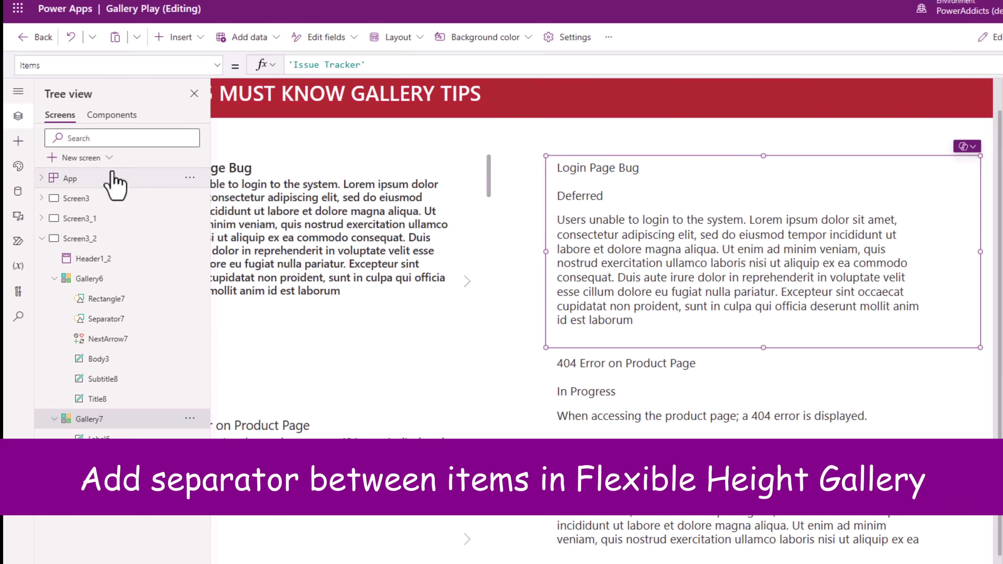
{"action": "left_click", "coordinate": [19, 141]}
{"action": "left_click", "coordinate": [82, 143]}
{"action": "type", "text": "RECTA"}
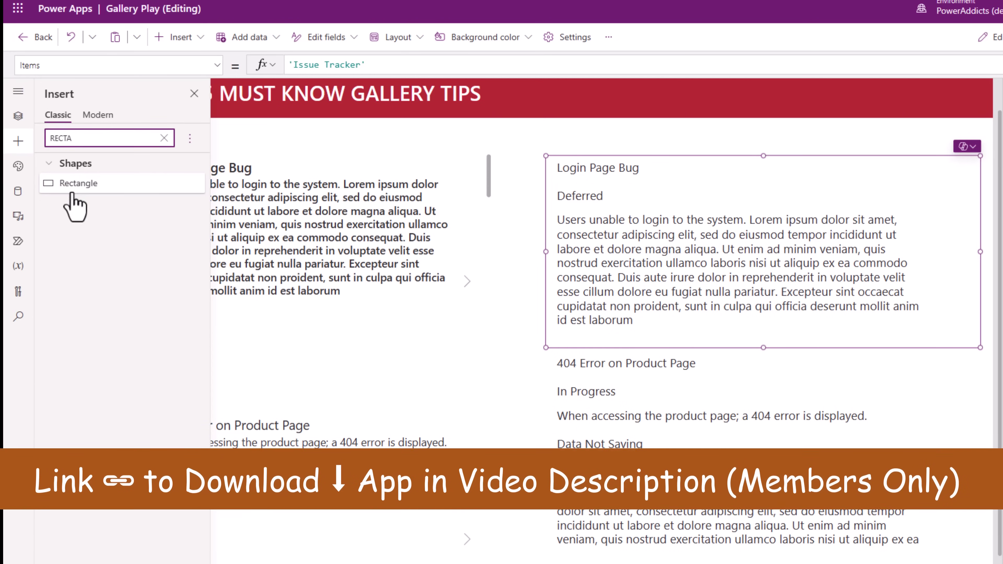
{"action": "left_click", "coordinate": [77, 193]}
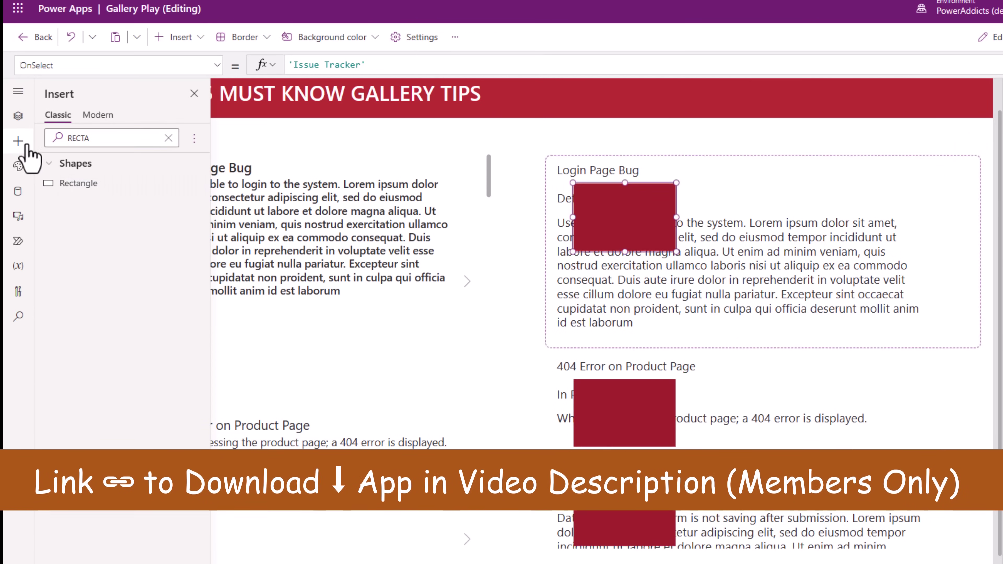
- Turn the rectangle into a separator line of height 2, as wide as the description label and directly below it
{"action": "left_click", "coordinate": [18, 116]}
{"action": "left_click_drag", "start_coordinate": [624, 176], "coordinate": [585, 334]}
{"action": "left_click_drag", "start_coordinate": [656, 335], "coordinate": [931, 335]}
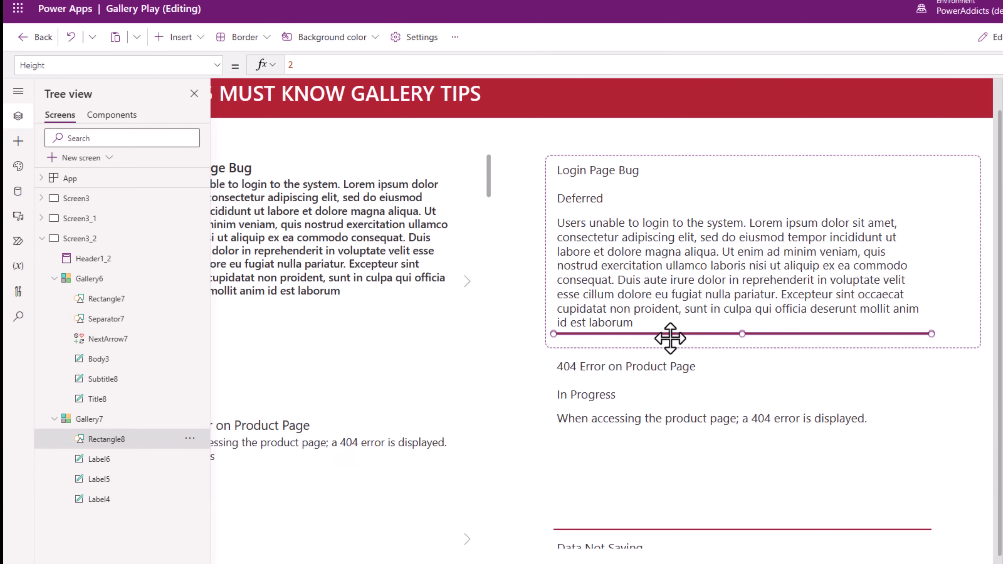
- Rename the flexible height gallery's description label as lblDescription
{"action": "left_click", "coordinate": [663, 293]}
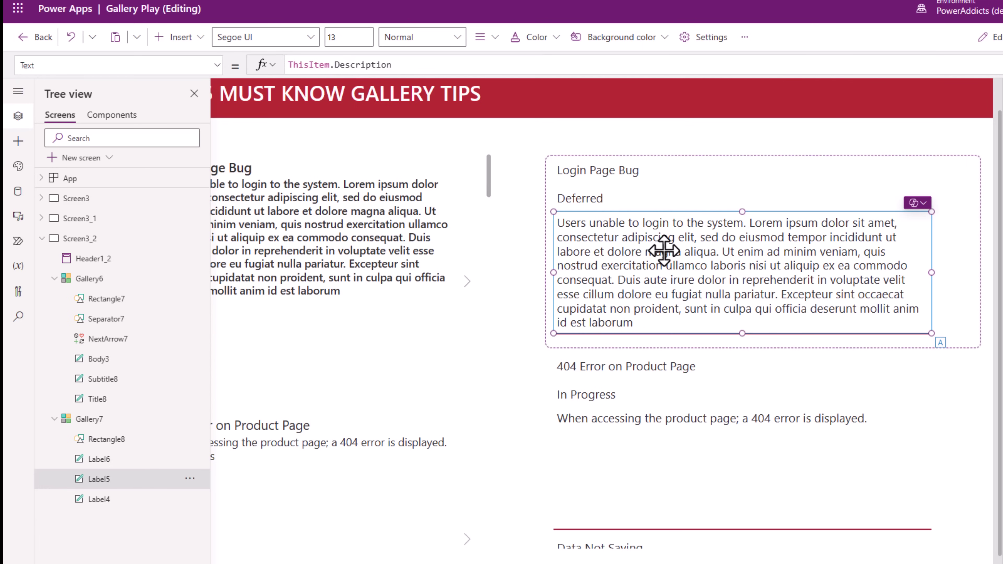
{"action": "double_click", "coordinate": [127, 480]}
{"action": "type", "text": "lblDescription"}
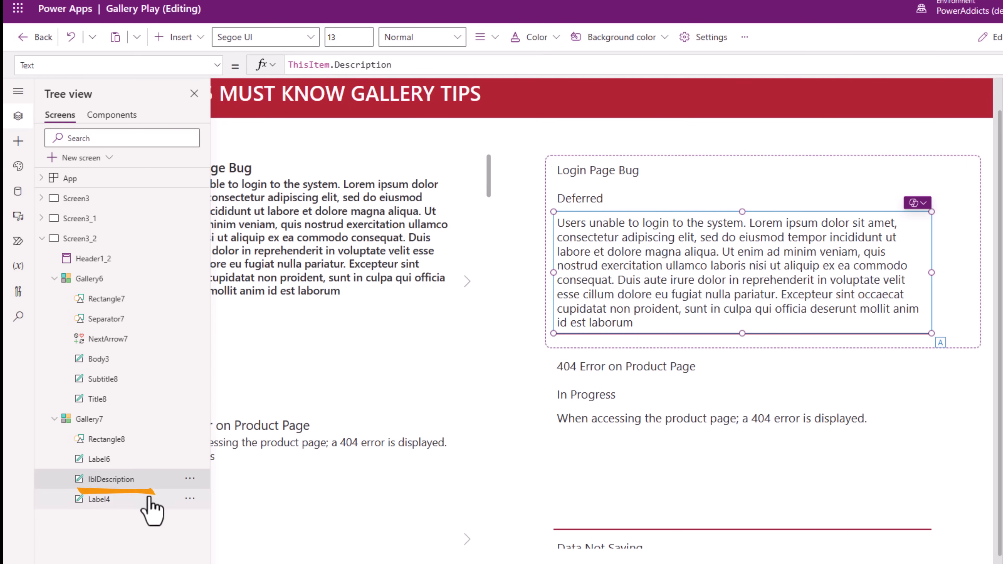
{"action": "left_click", "coordinate": [161, 498]}
- Set the separator rectangle's Y property to lblDescription.Y + lblDescription.Height+5 and preview the app
{"action": "left_click", "coordinate": [585, 334]}
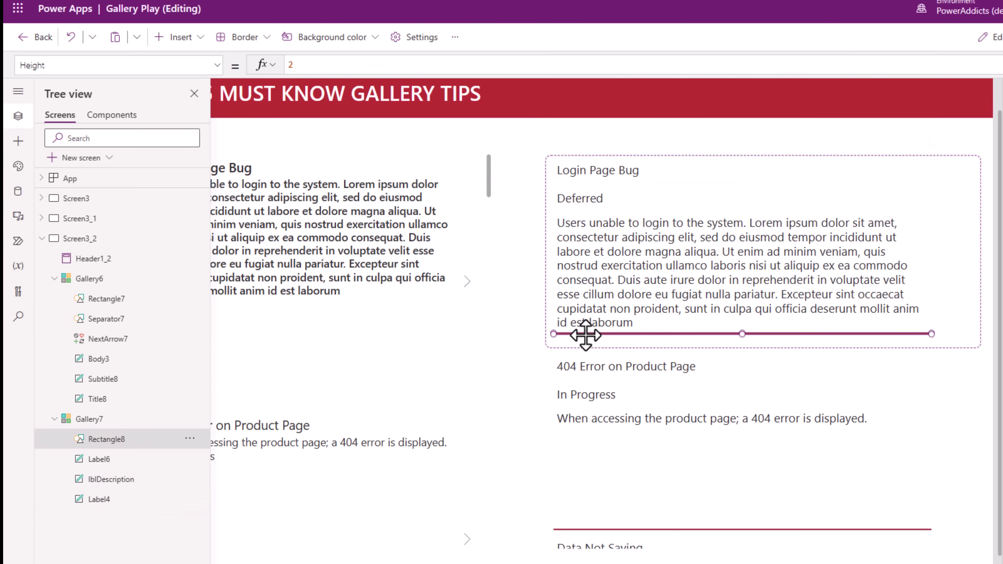
{"action": "type", "text": "Y"}
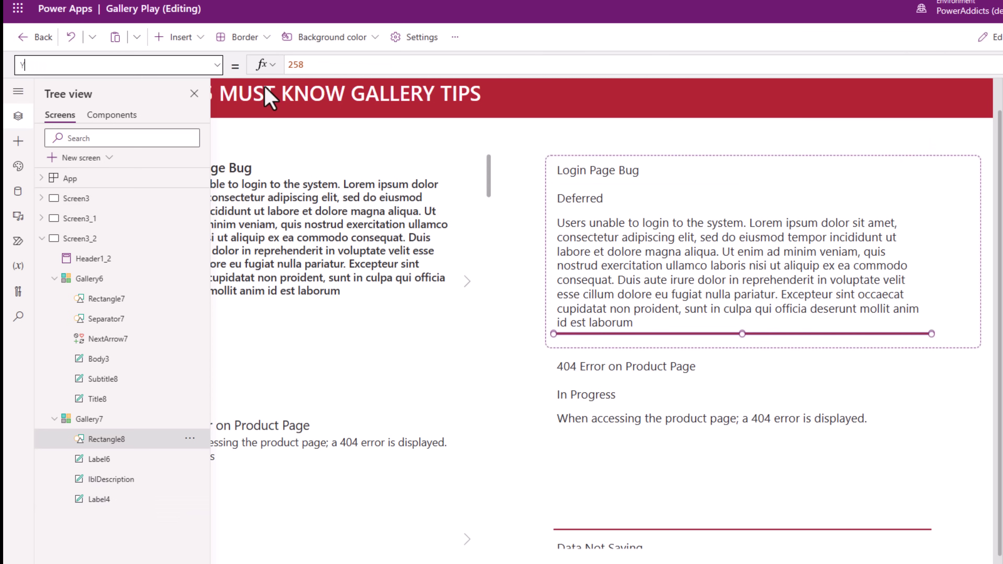
{"action": "double_click", "coordinate": [296, 65]}
{"action": "type", "text": "lblDescription"}
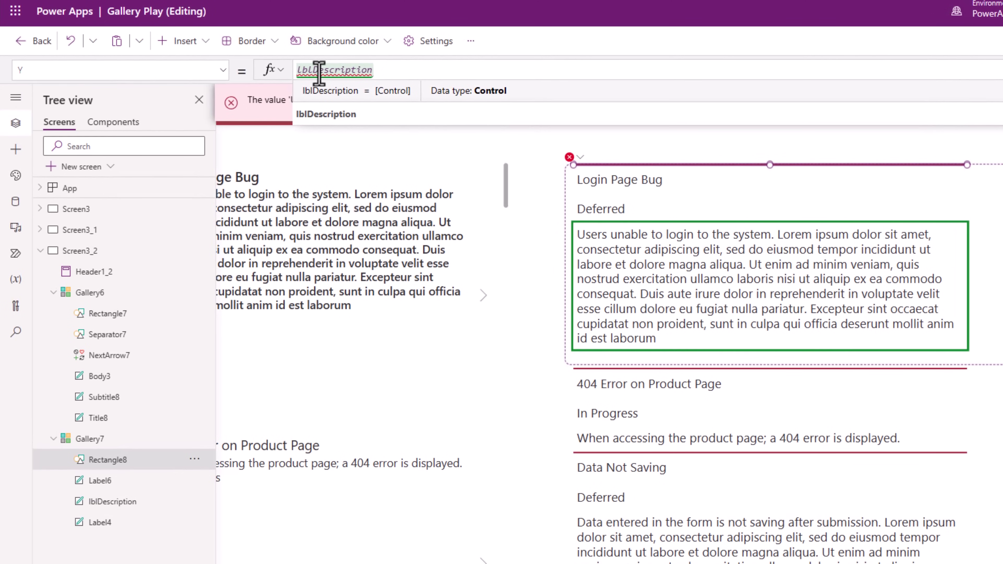
{"action": "type", "text": "."}
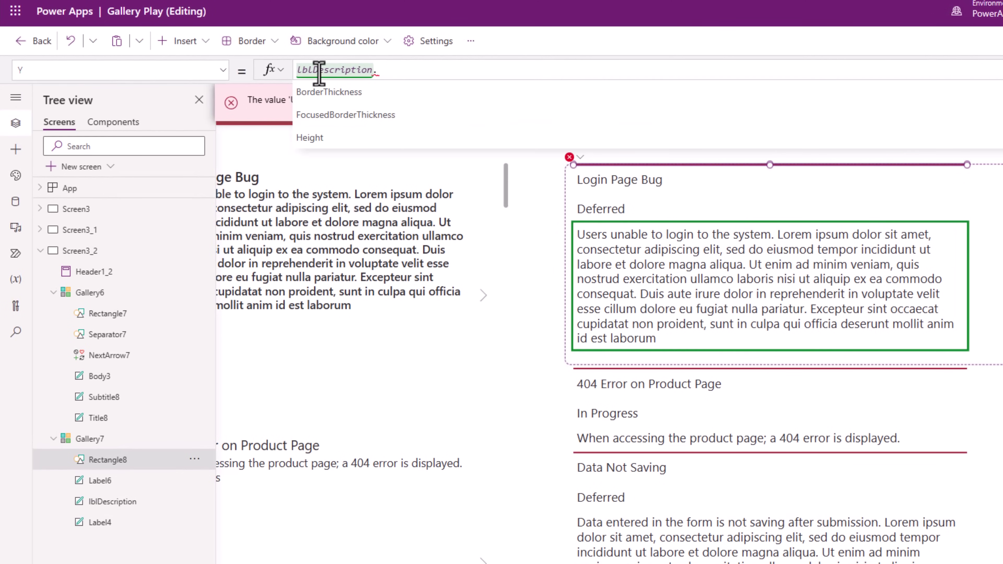
{"action": "type", "text": "Y + "}
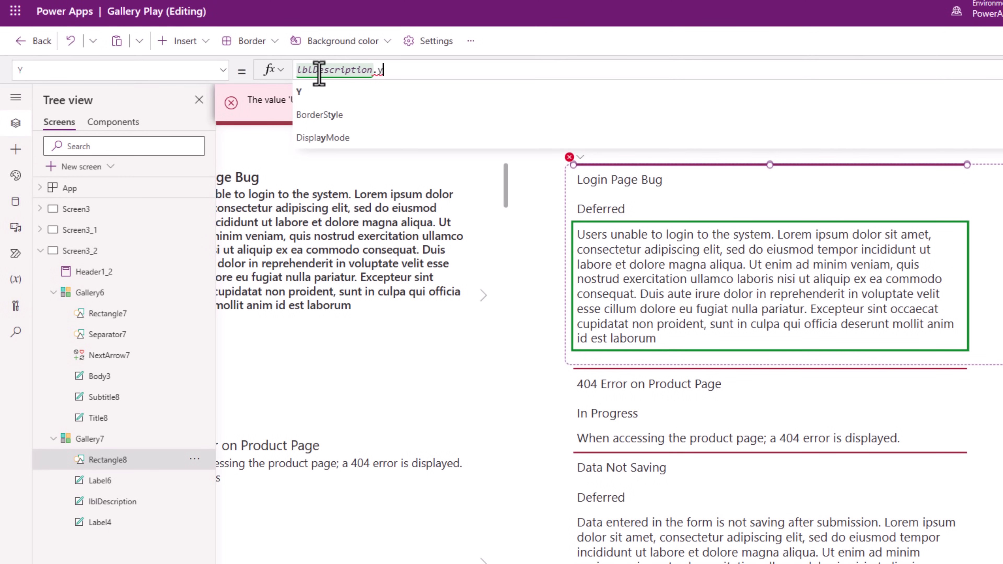
{"action": "type", "text": "lblDescription"}
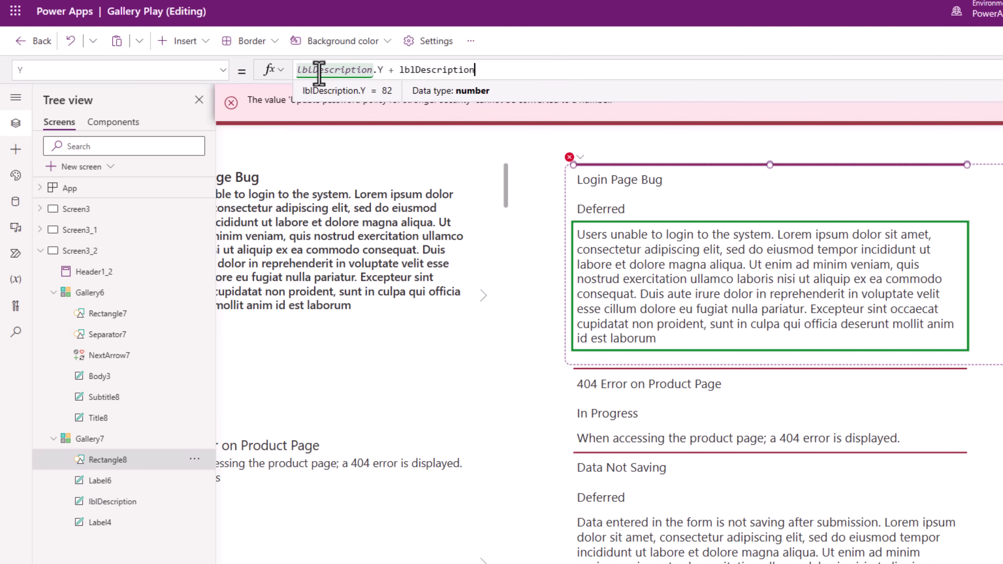
{"action": "type", "text": ".Height"}
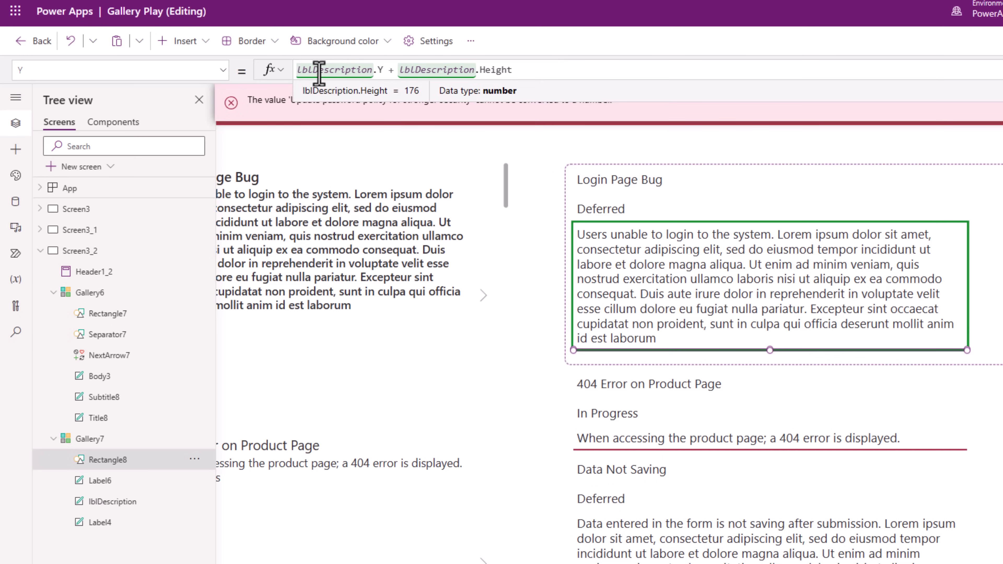
{"action": "type", "text": "+5"}
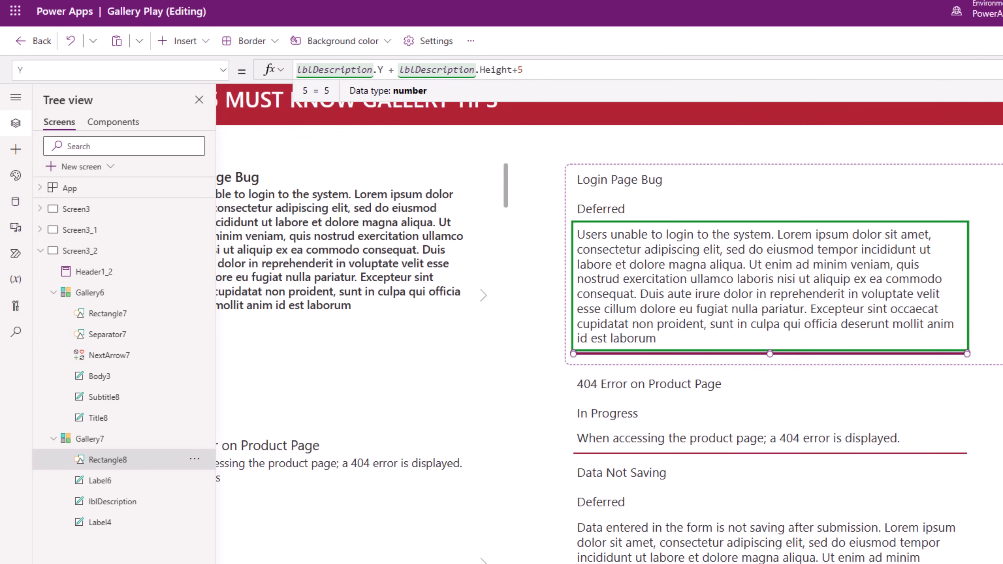
{"action": "key", "text": "F5"}
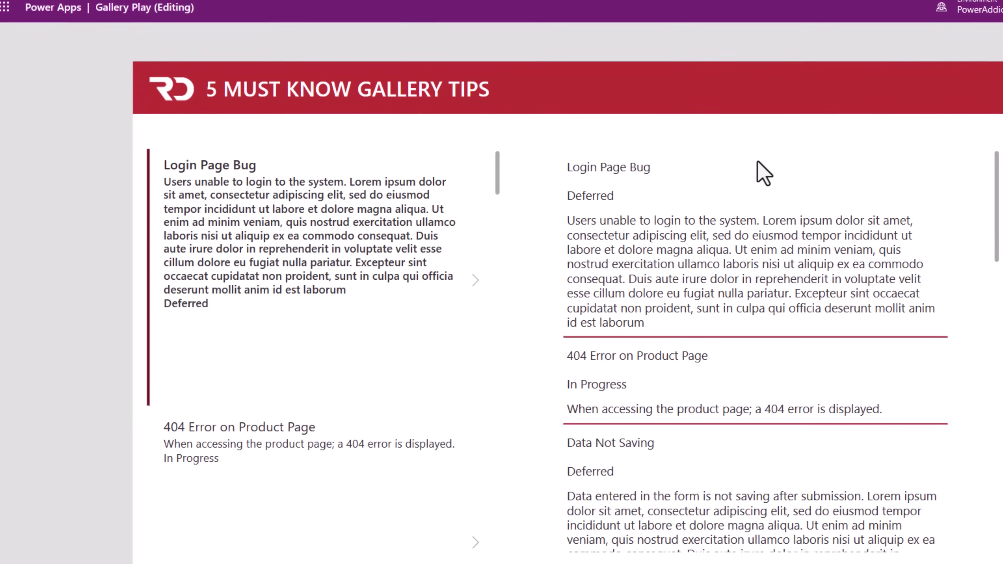